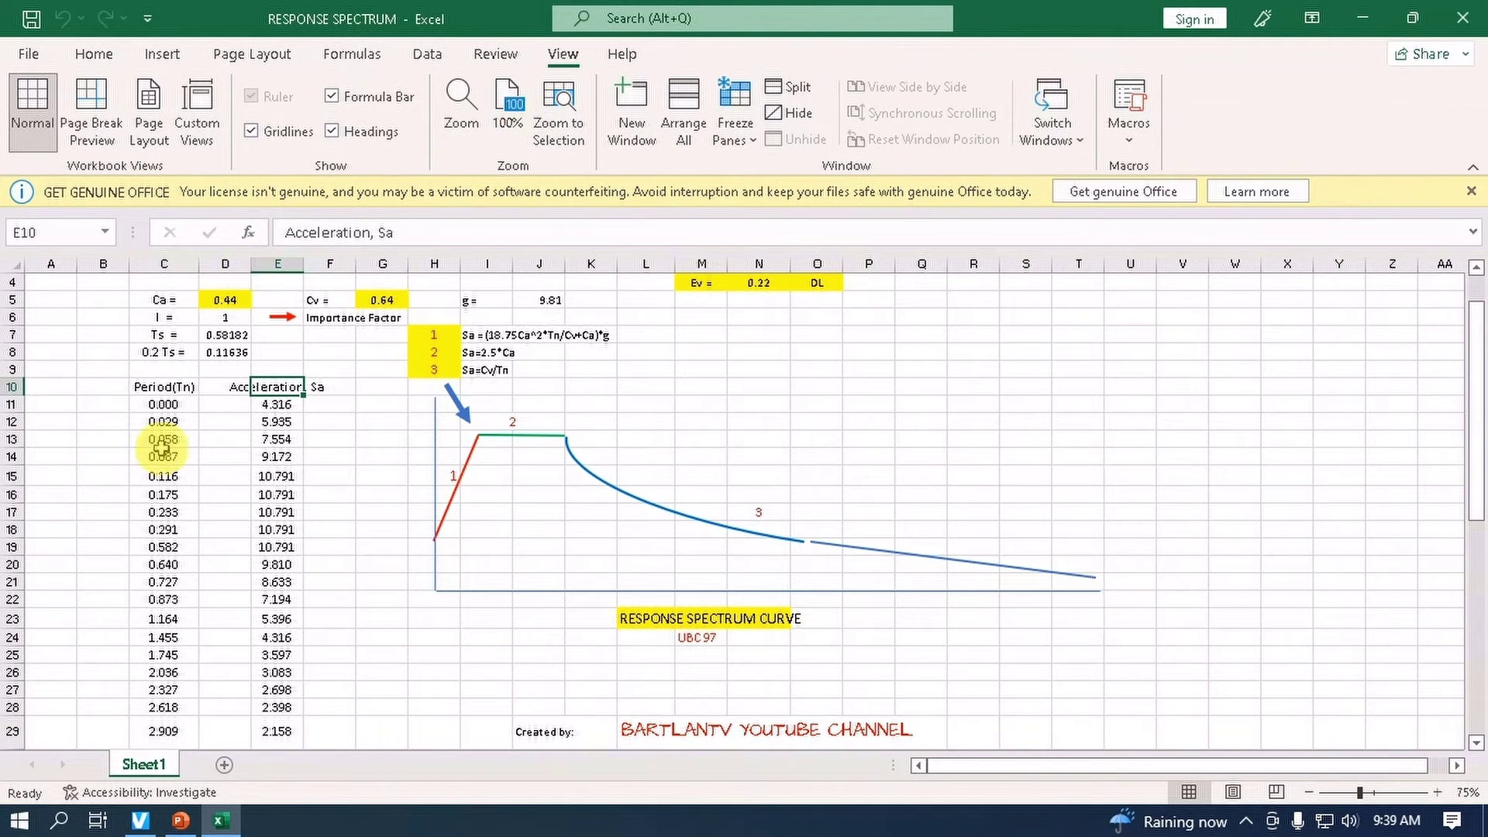
Review the period and acceleration columns, the response spectrum curve and the rearranged data table in the worksheet
{"action": "scroll", "coordinate": [178, 408], "scroll_direction": "down", "scroll_amount": 1}
{"action": "scroll", "coordinate": [178, 409], "scroll_direction": "down", "scroll_amount": 9}
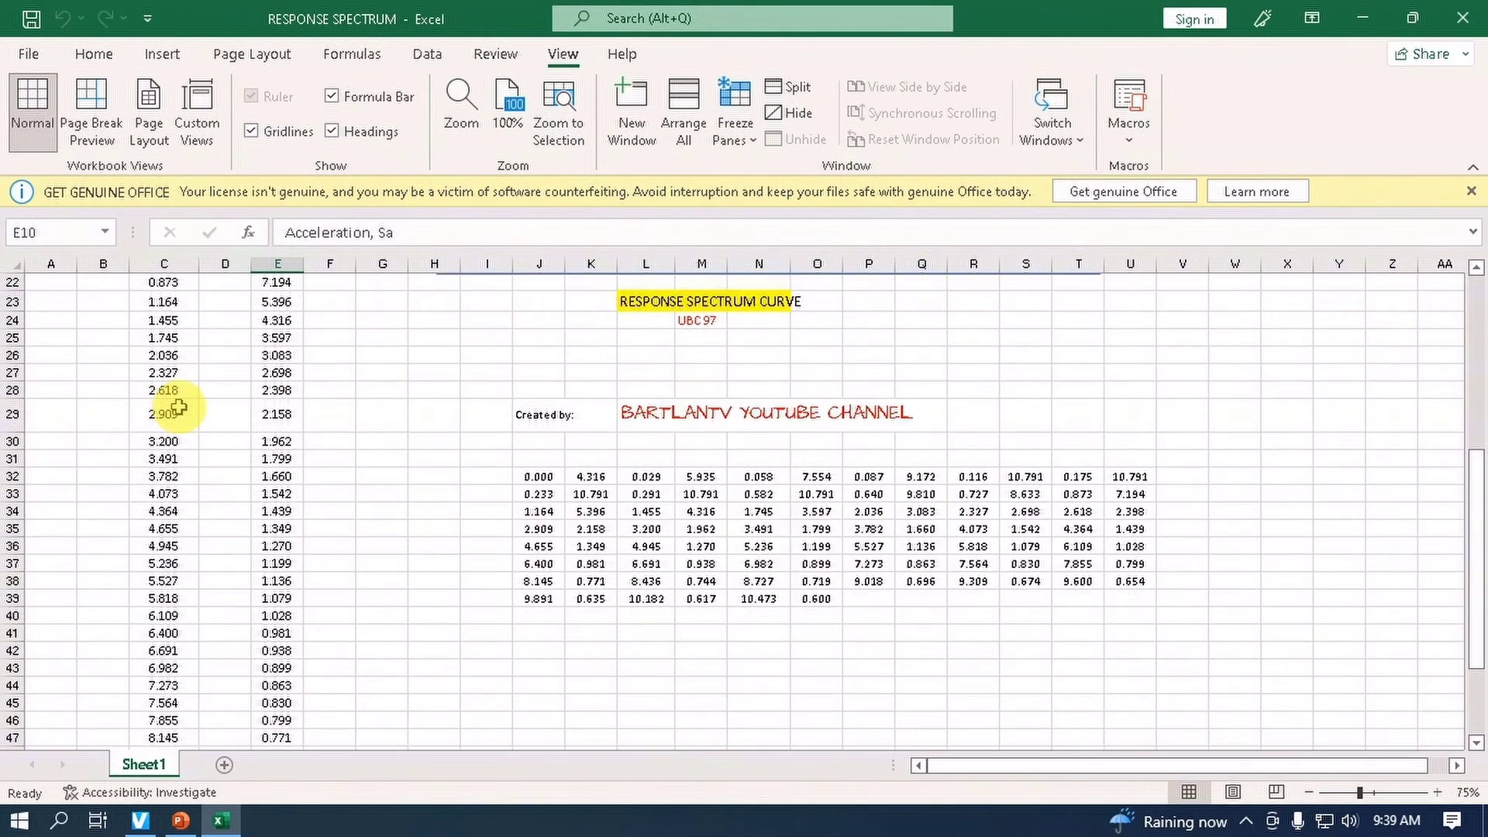
{"action": "scroll", "coordinate": [178, 409], "scroll_direction": "up", "scroll_amount": 10}
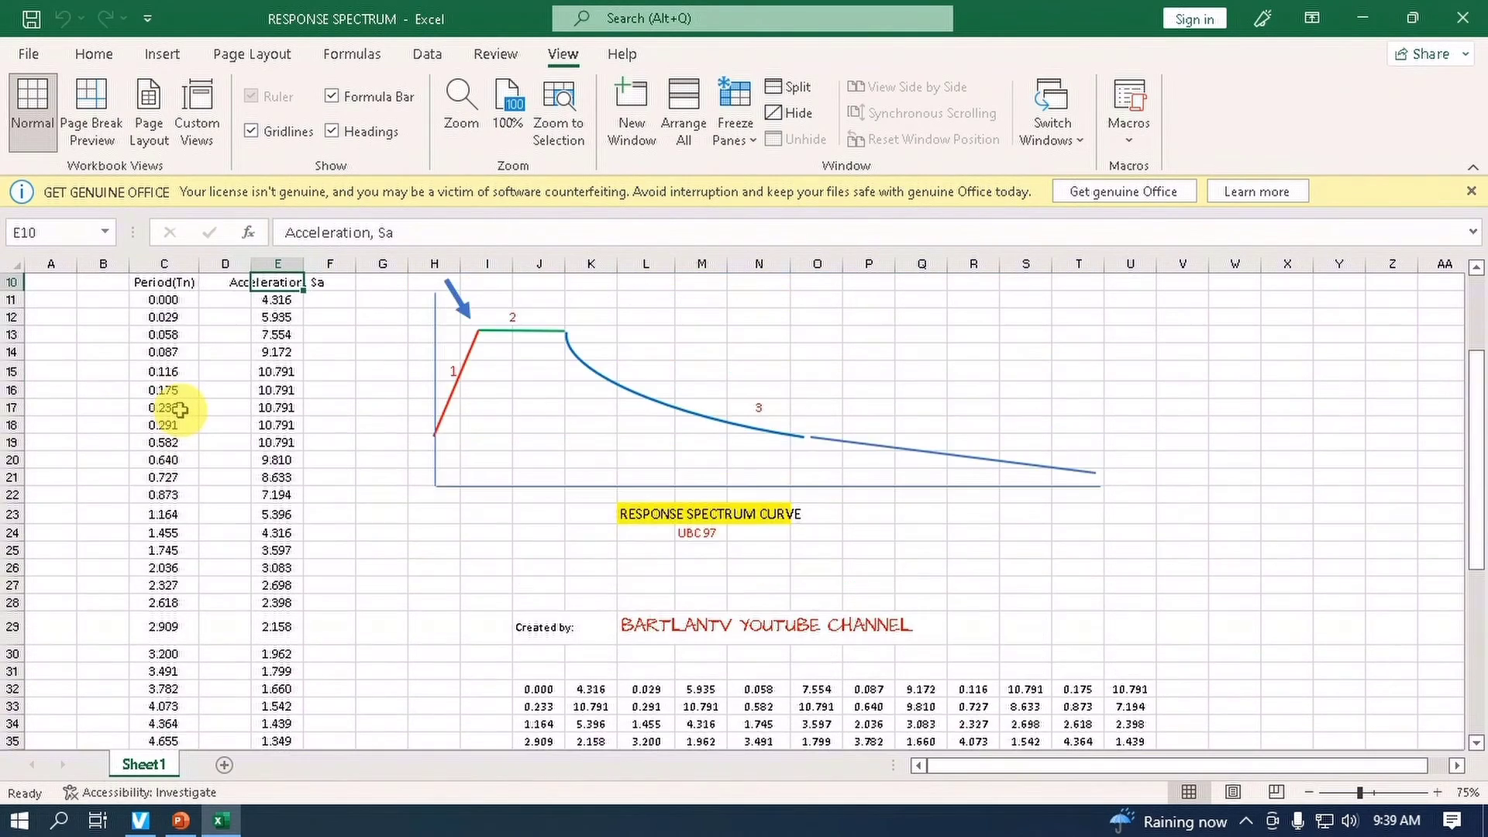
{"action": "scroll", "coordinate": [178, 408], "scroll_direction": "down", "scroll_amount": 11}
{"action": "scroll", "coordinate": [183, 434], "scroll_direction": "up", "scroll_amount": 6}
{"action": "scroll", "coordinate": [187, 444], "scroll_direction": "up", "scroll_amount": 3}
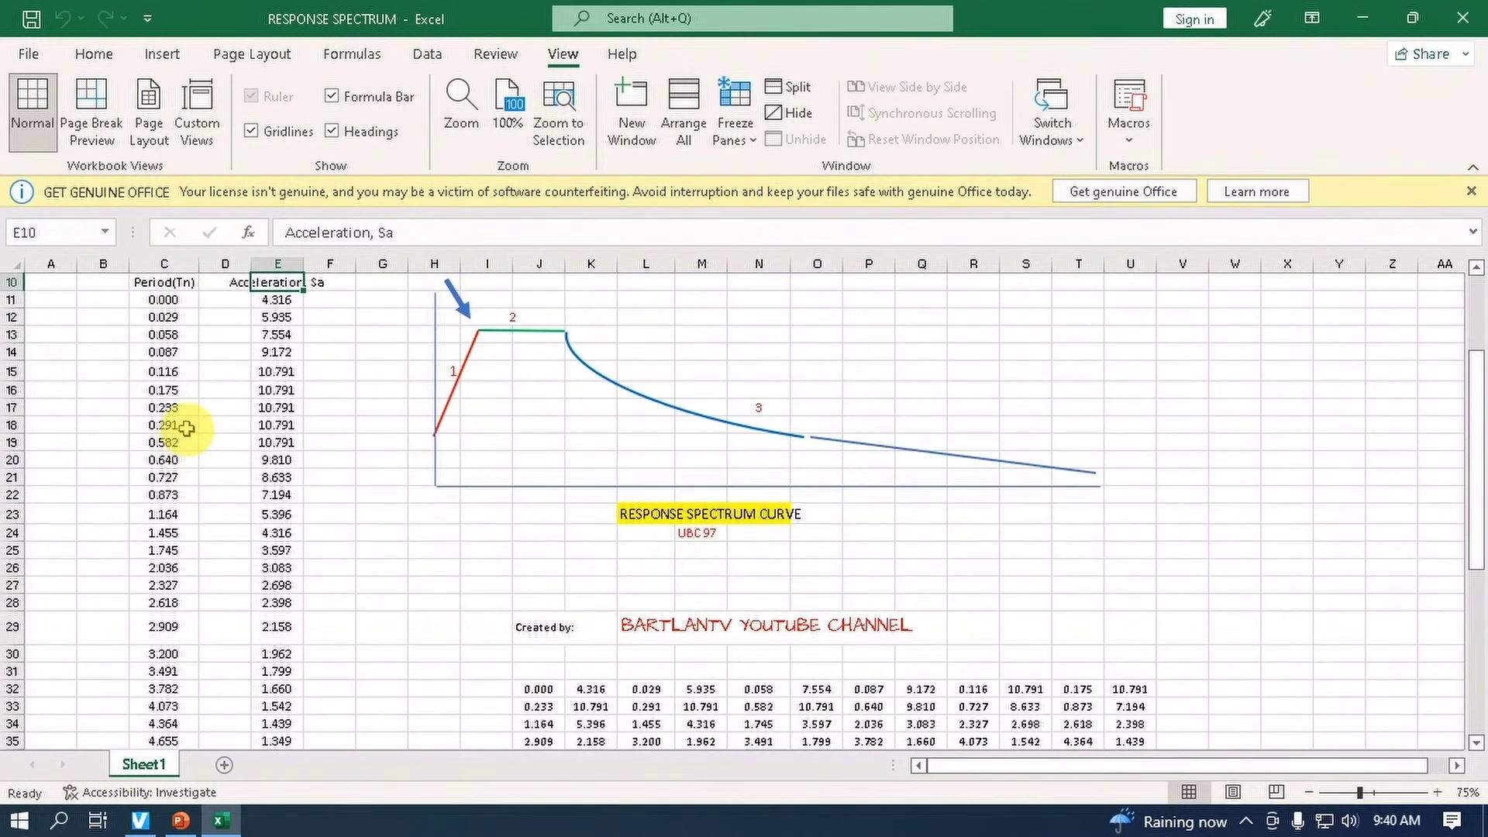
{"action": "scroll", "coordinate": [187, 433], "scroll_direction": "up", "scroll_amount": 2}
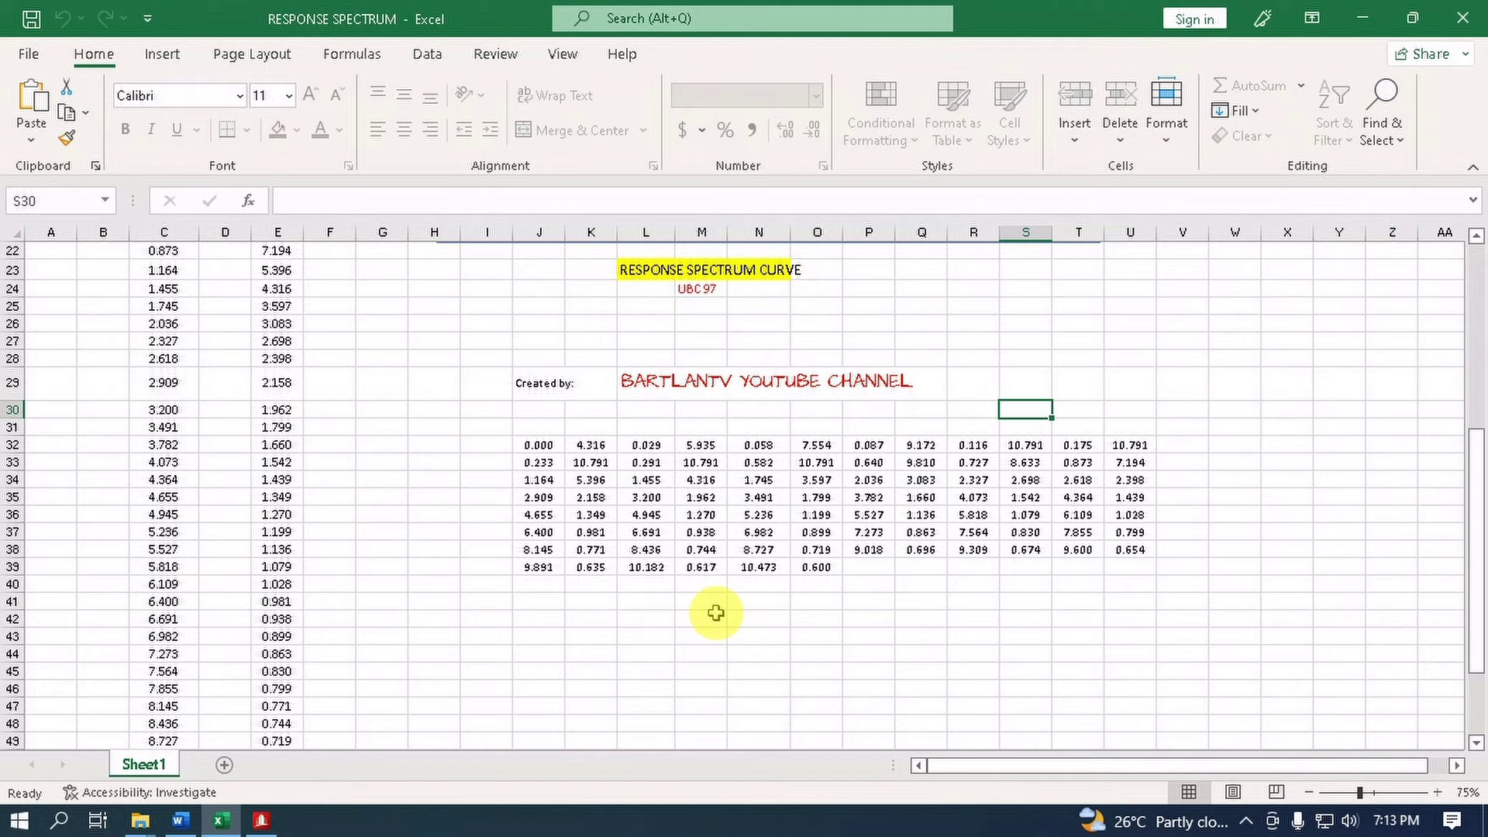
Copy the rearranged period and acceleration table in cells J32:U39
{"action": "left_click", "coordinate": [548, 447]}
{"action": "left_click_drag", "start_coordinate": [549, 448], "coordinate": [1126, 565]}
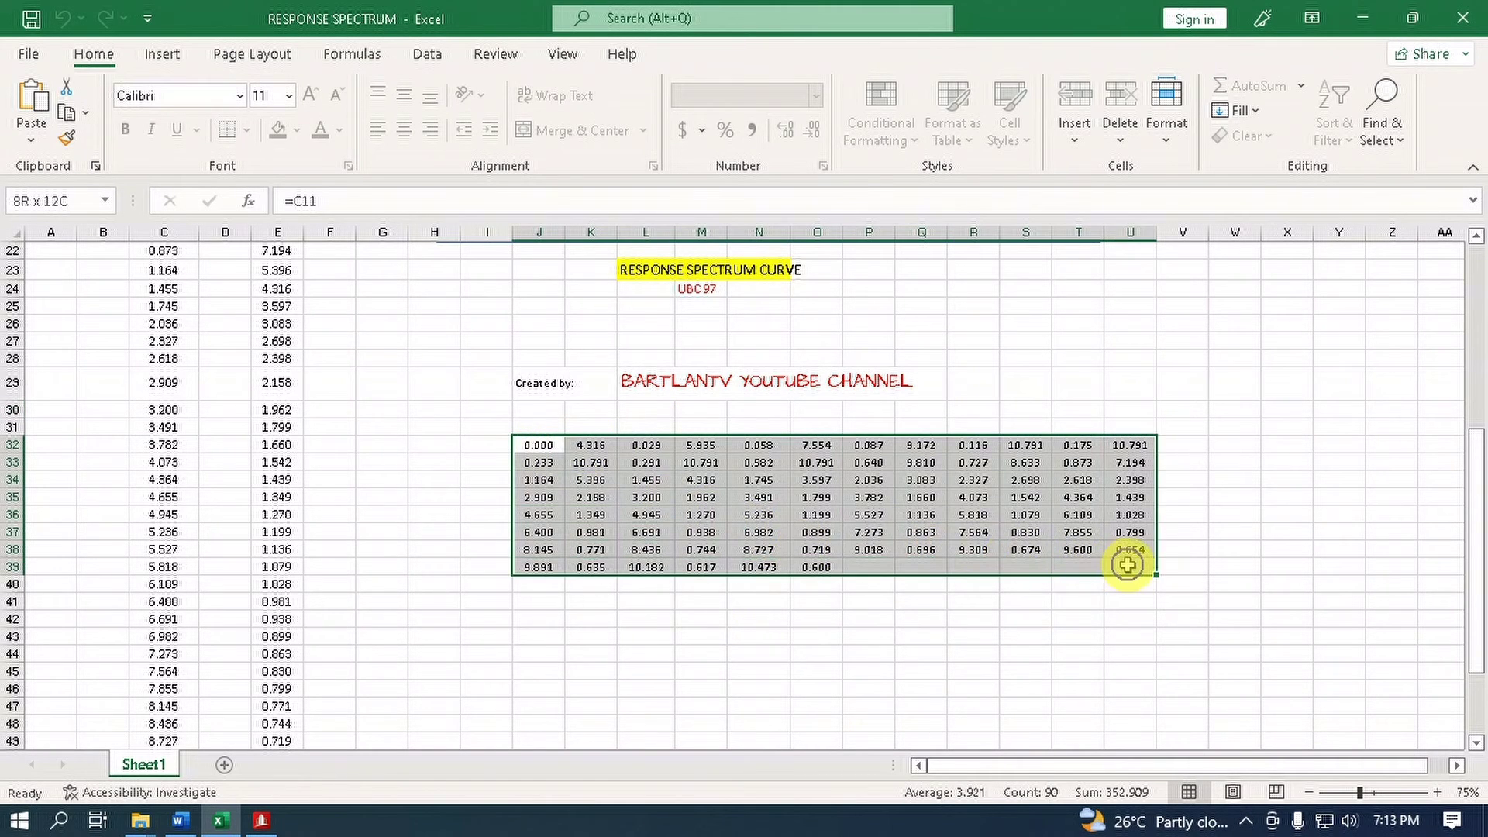
{"action": "right_click", "coordinate": [974, 496]}
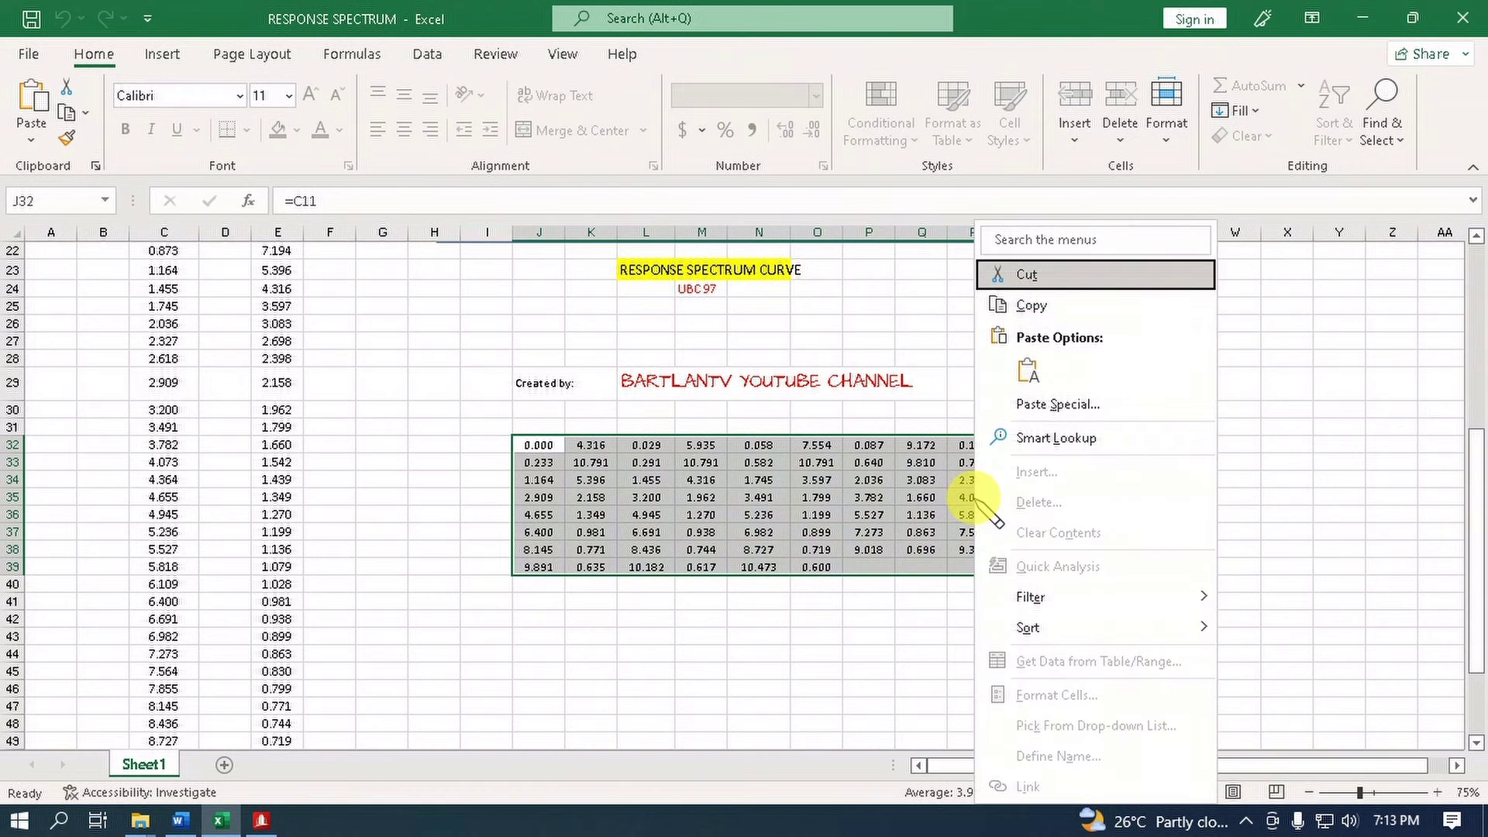
{"action": "left_click", "coordinate": [1033, 310]}
Open a blank Notepad document and paste the copied spectrum values into it
{"action": "left_click", "coordinate": [58, 820]}
{"action": "type", "text": "n"}
{"action": "left_click", "coordinate": [140, 236]}
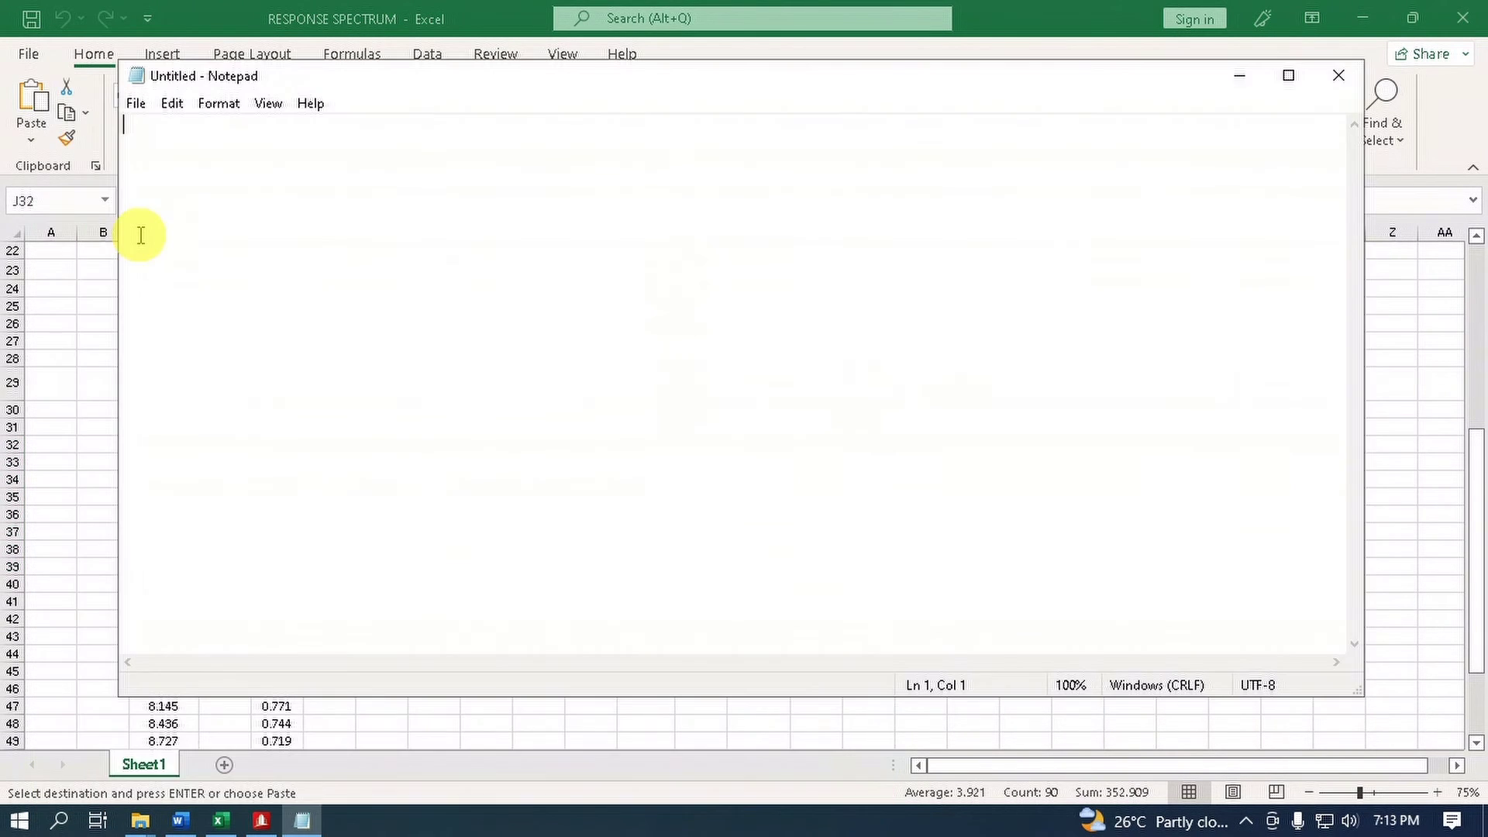
{"action": "right_click", "coordinate": [180, 194]}
{"action": "left_click", "coordinate": [195, 221]}
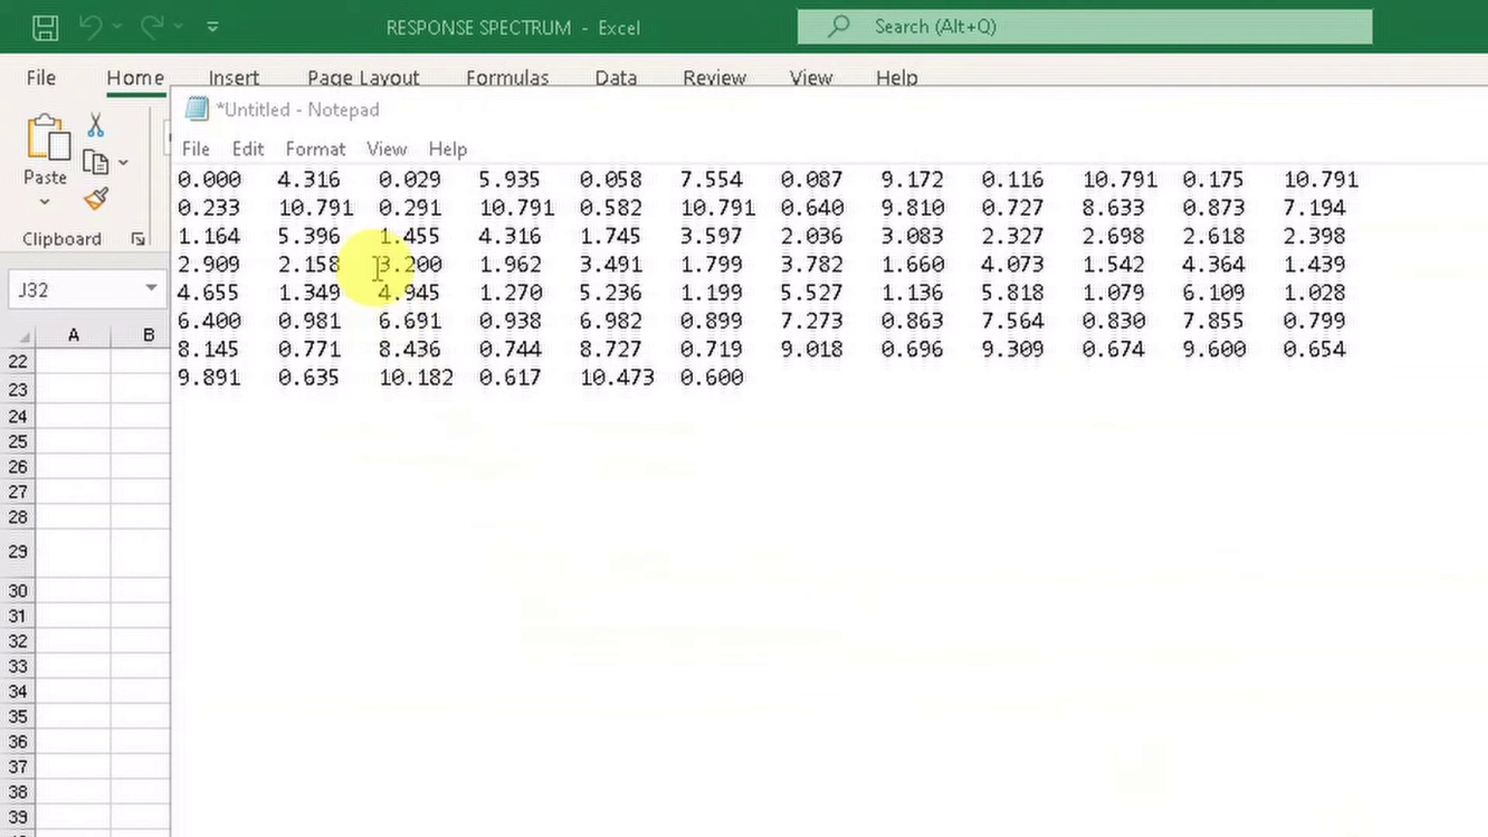
Add a semicolon after the second value, the first acceleration, in each of the eight rows
{"action": "left_click", "coordinate": [351, 184]}
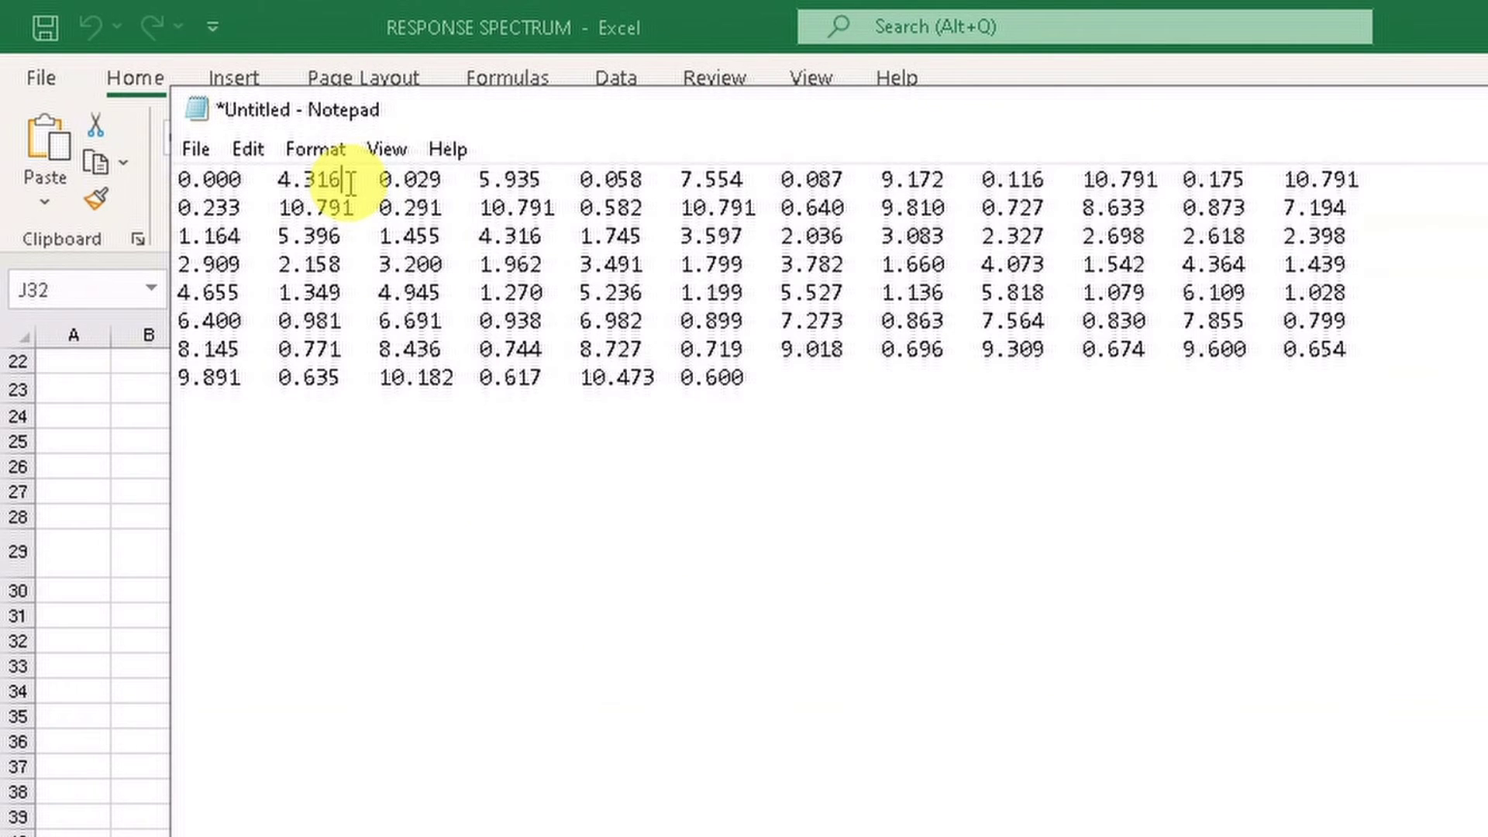
{"action": "type", "text": ";"}
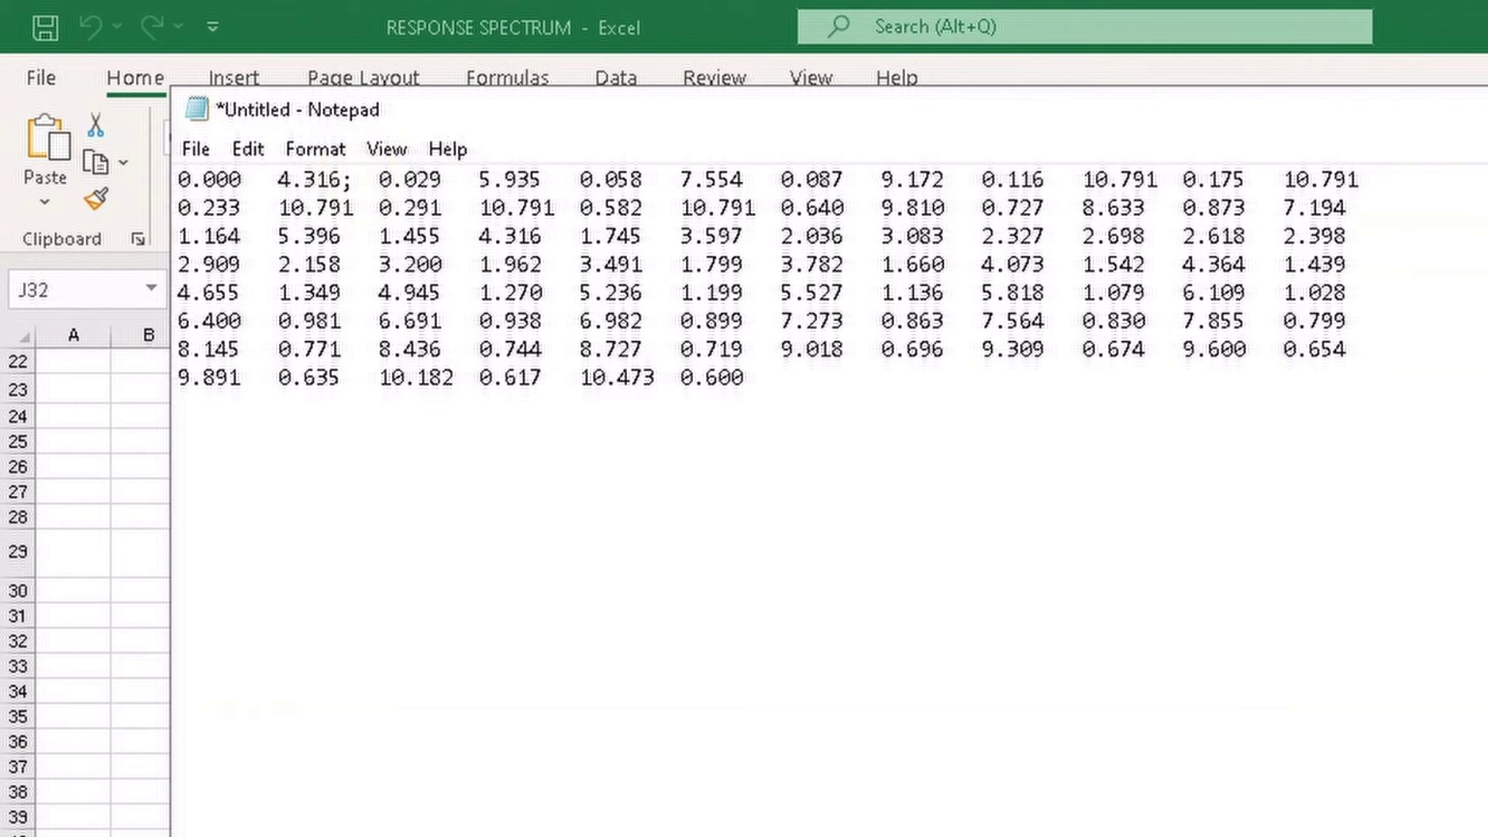
{"action": "left_click", "coordinate": [353, 208]}
{"action": "type", "text": ";"}
{"action": "left_click", "coordinate": [353, 237]}
{"action": "type", "text": ";;"}
{"action": "left_click", "coordinate": [352, 293]}
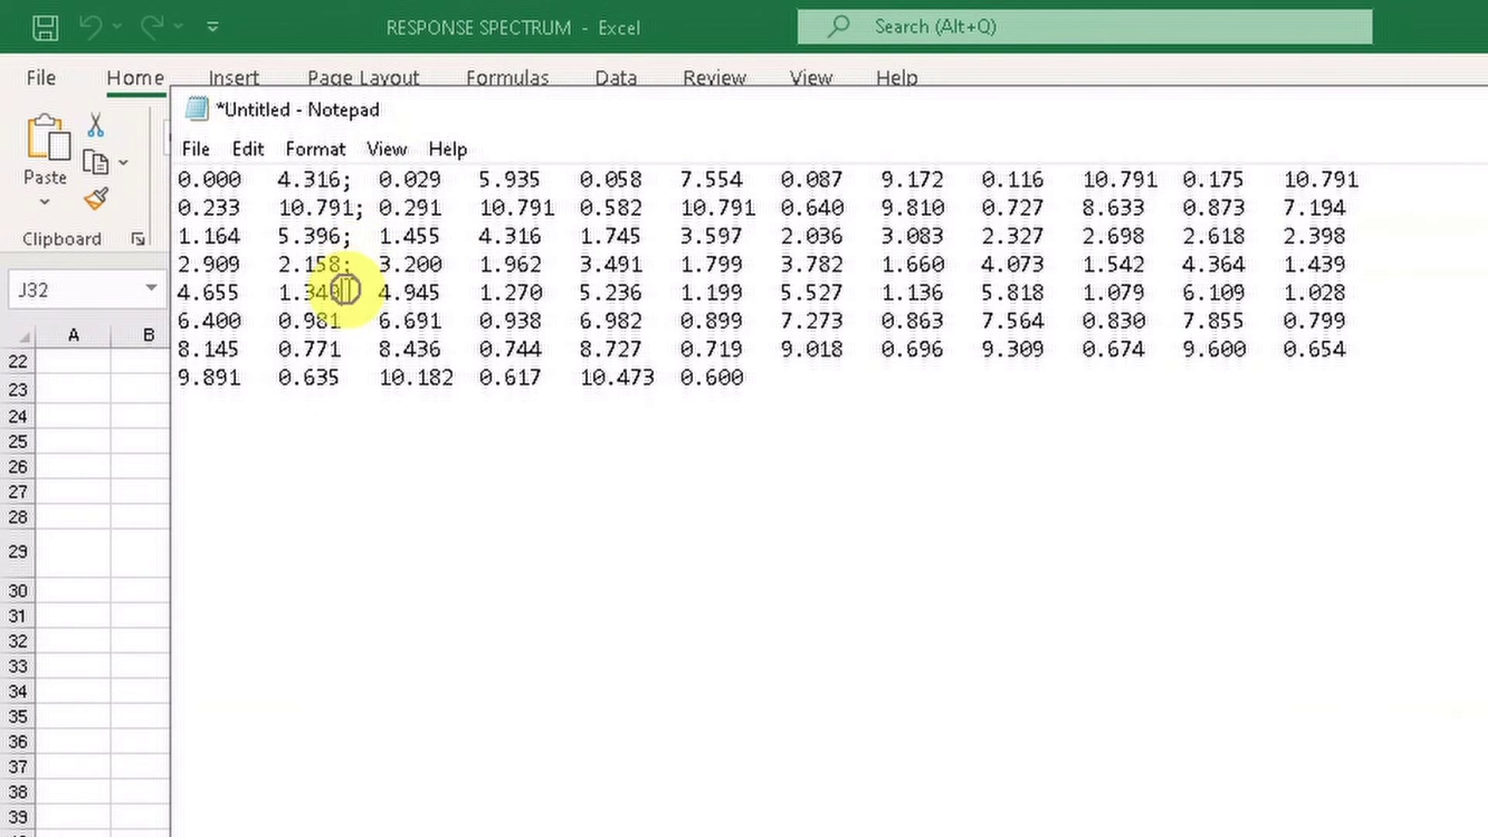
{"action": "type", "text": ";;"}
{"action": "left_click", "coordinate": [353, 349]}
{"action": "type", "text": ";"}
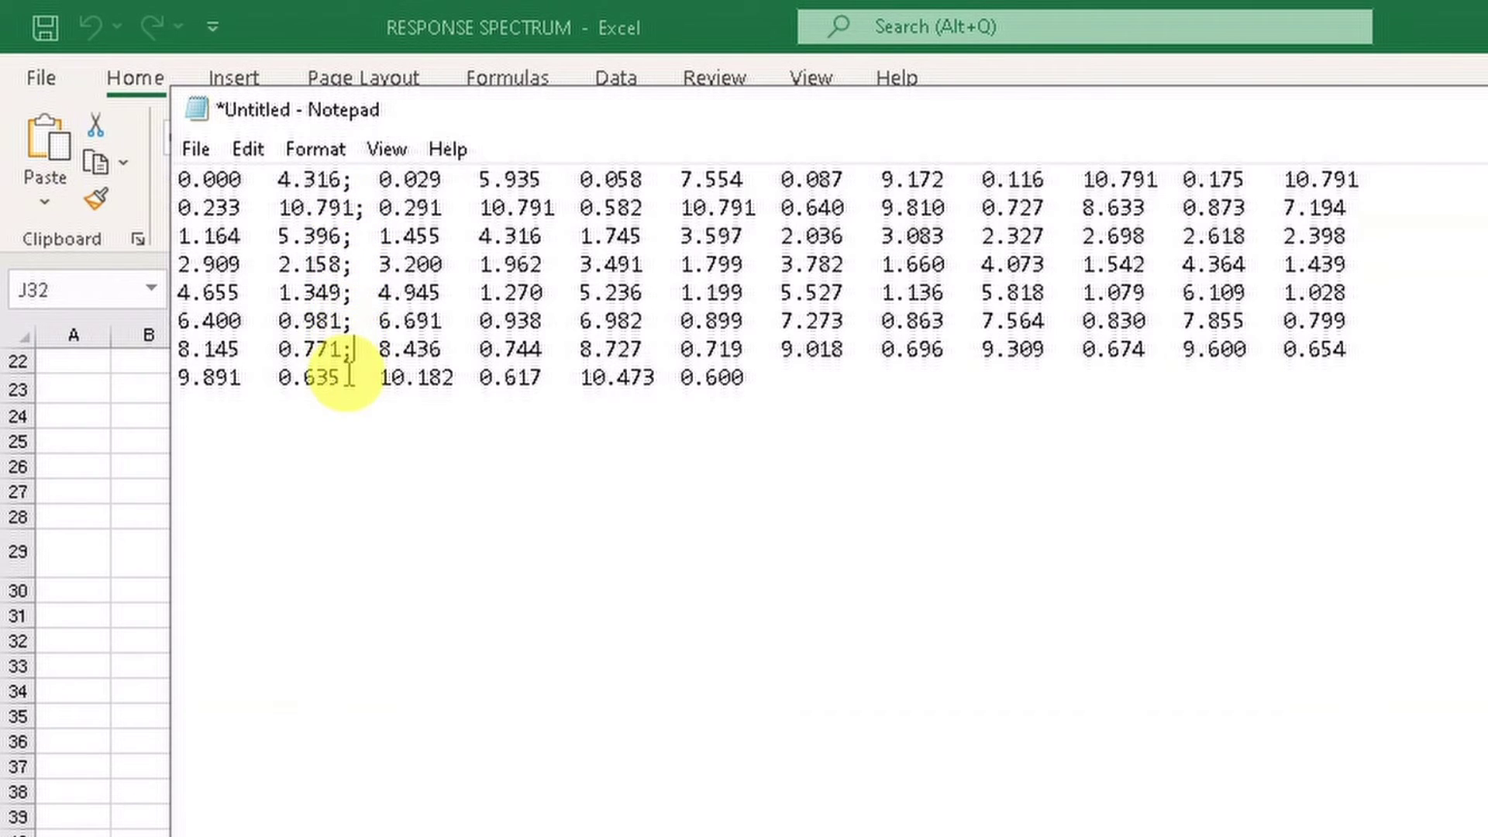
{"action": "type", "text": ";"}
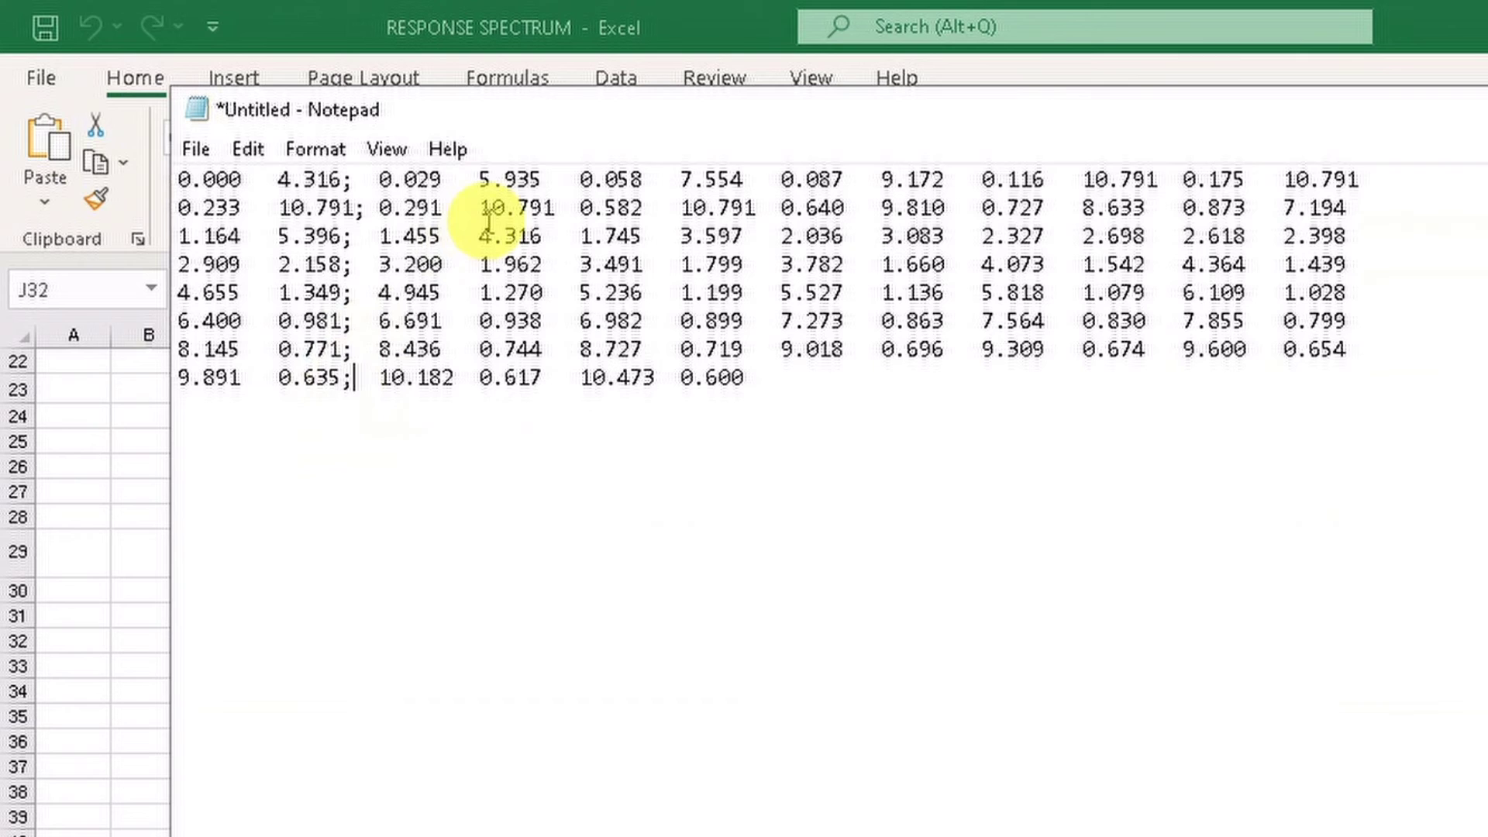
Add a semicolon after the fourth value in the first seven rows, from 5.935 to 0.744
{"action": "left_click", "coordinate": [555, 182]}
{"action": "type", "text": ";"}
{"action": "left_click", "coordinate": [554, 209]}
{"action": "type", "text": ";"}
{"action": "left_click", "coordinate": [555, 236]}
{"action": "type", "text": ";"}
{"action": "left_click", "coordinate": [550, 264]}
{"action": "type", "text": ";"}
{"action": "left_click", "coordinate": [550, 292]}
{"action": "type", "text": ";"}
{"action": "left_click", "coordinate": [551, 321]}
{"action": "type", "text": ";"}
{"action": "left_click", "coordinate": [551, 349]}
{"action": "type", "text": ";"}
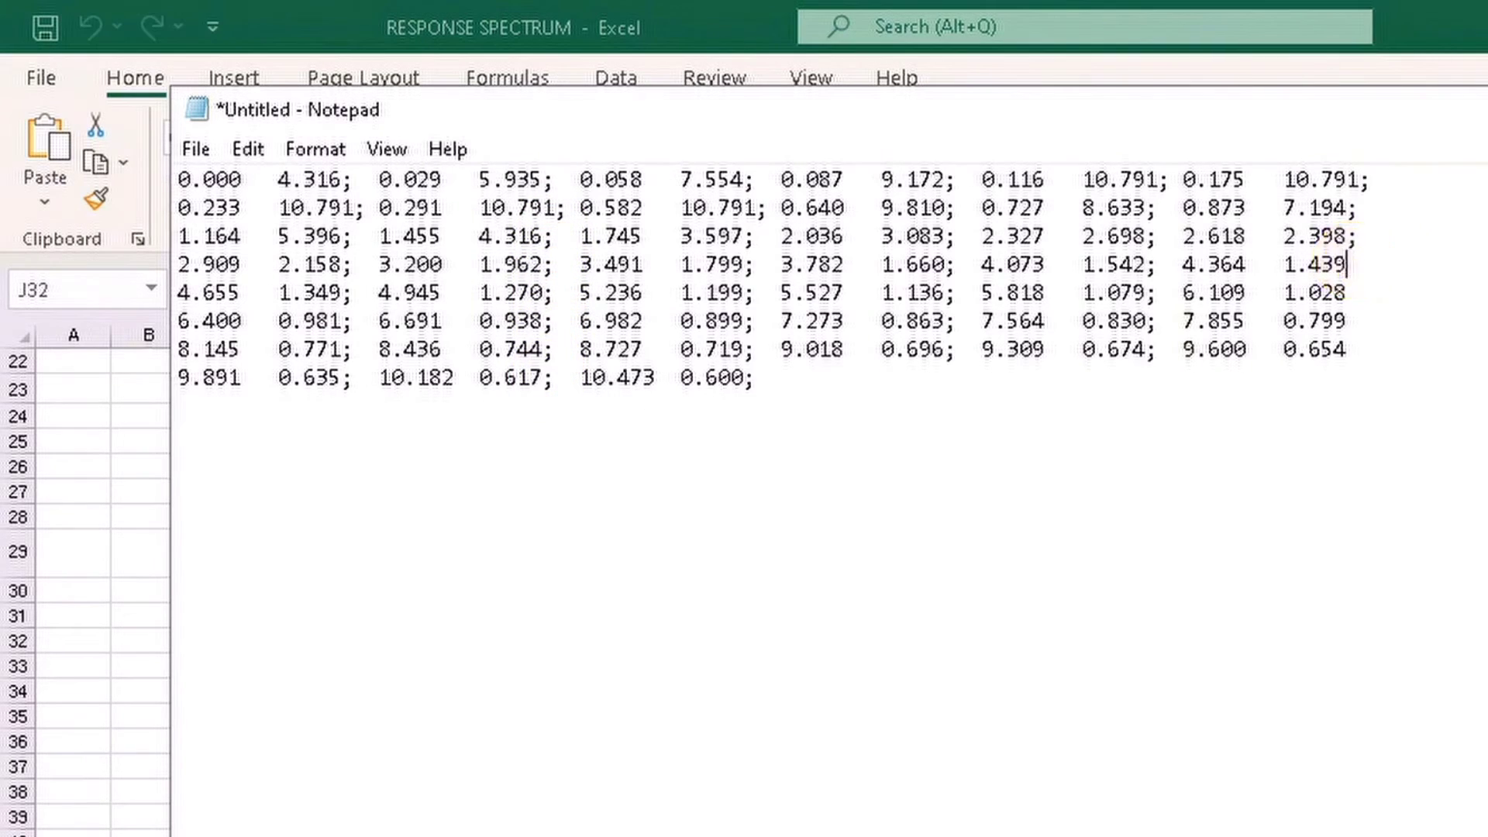
Add a semicolon after the last values of the fourth and fifth rows, 1.439 and 1.028
{"action": "type", "text": ";"}
{"action": "left_click", "coordinate": [1353, 293]}
{"action": "type", "text": ";"}
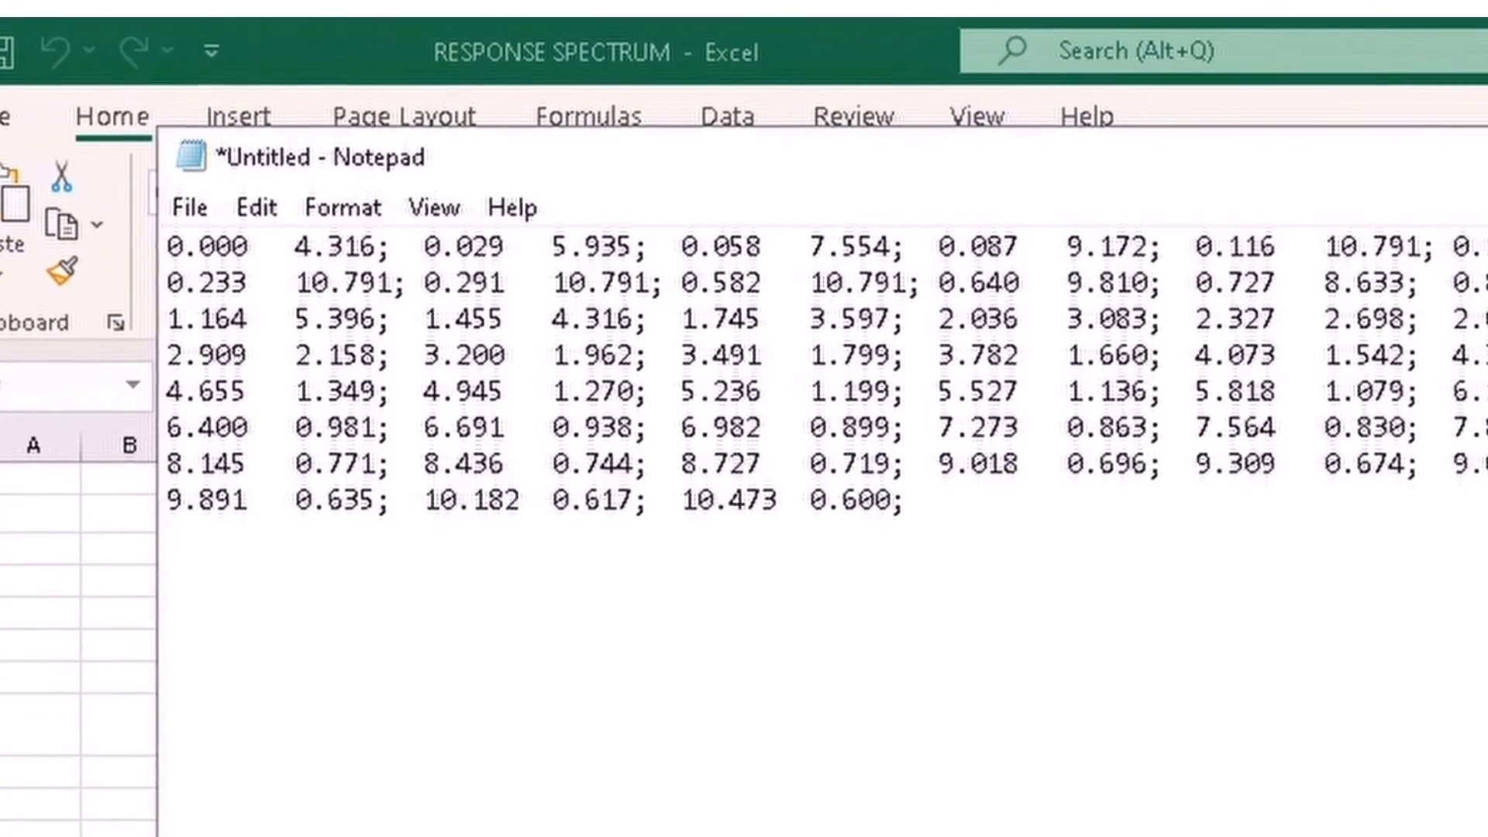
{"action": "left_click_drag", "start_coordinate": [159, 287], "coordinate": [387, 293]}
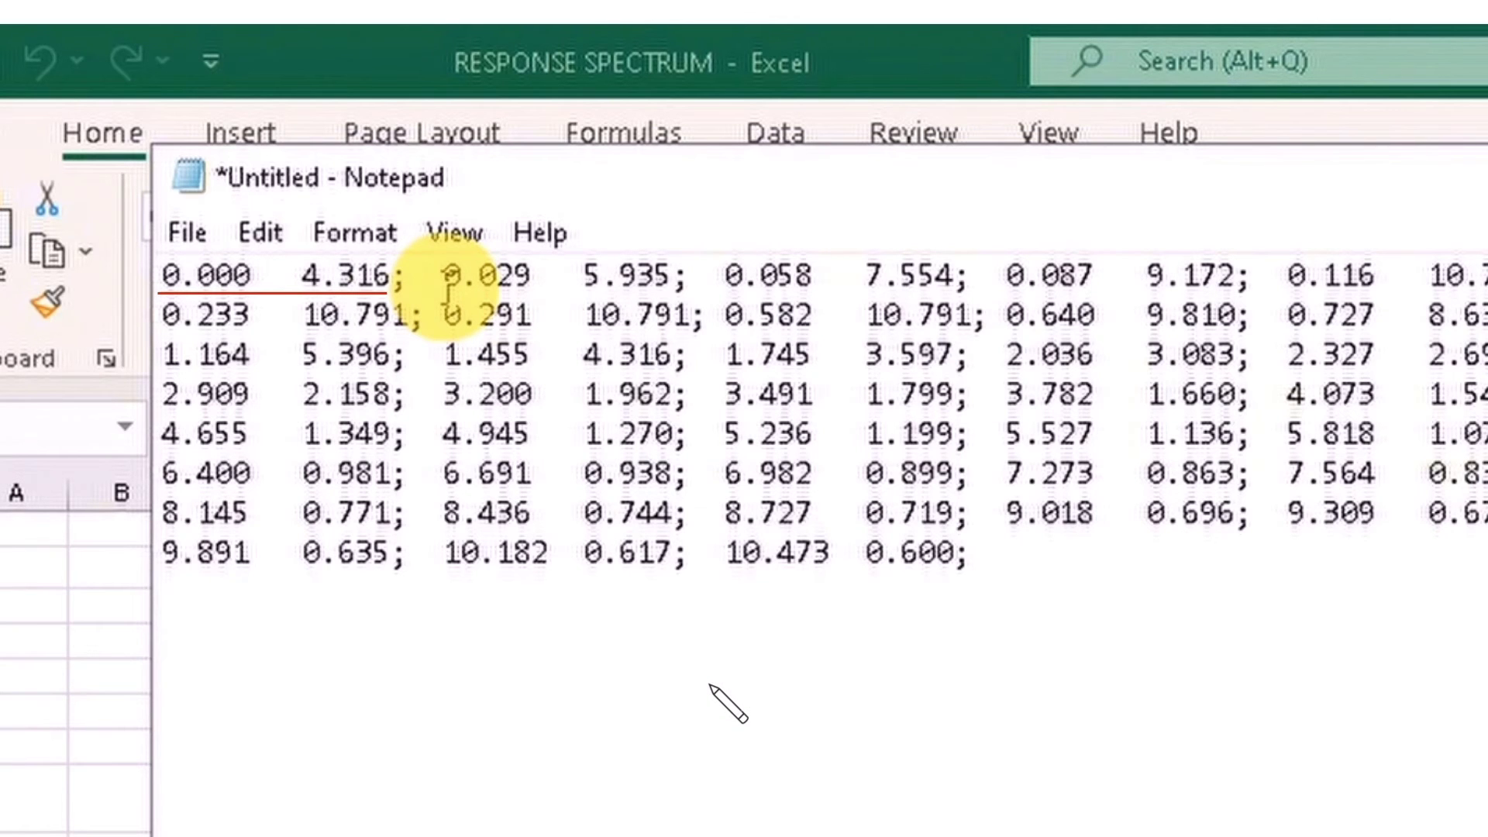
{"action": "left_click_drag", "start_coordinate": [709, 685], "coordinate": [763, 691]}
{"action": "left_click", "coordinate": [732, 702]}
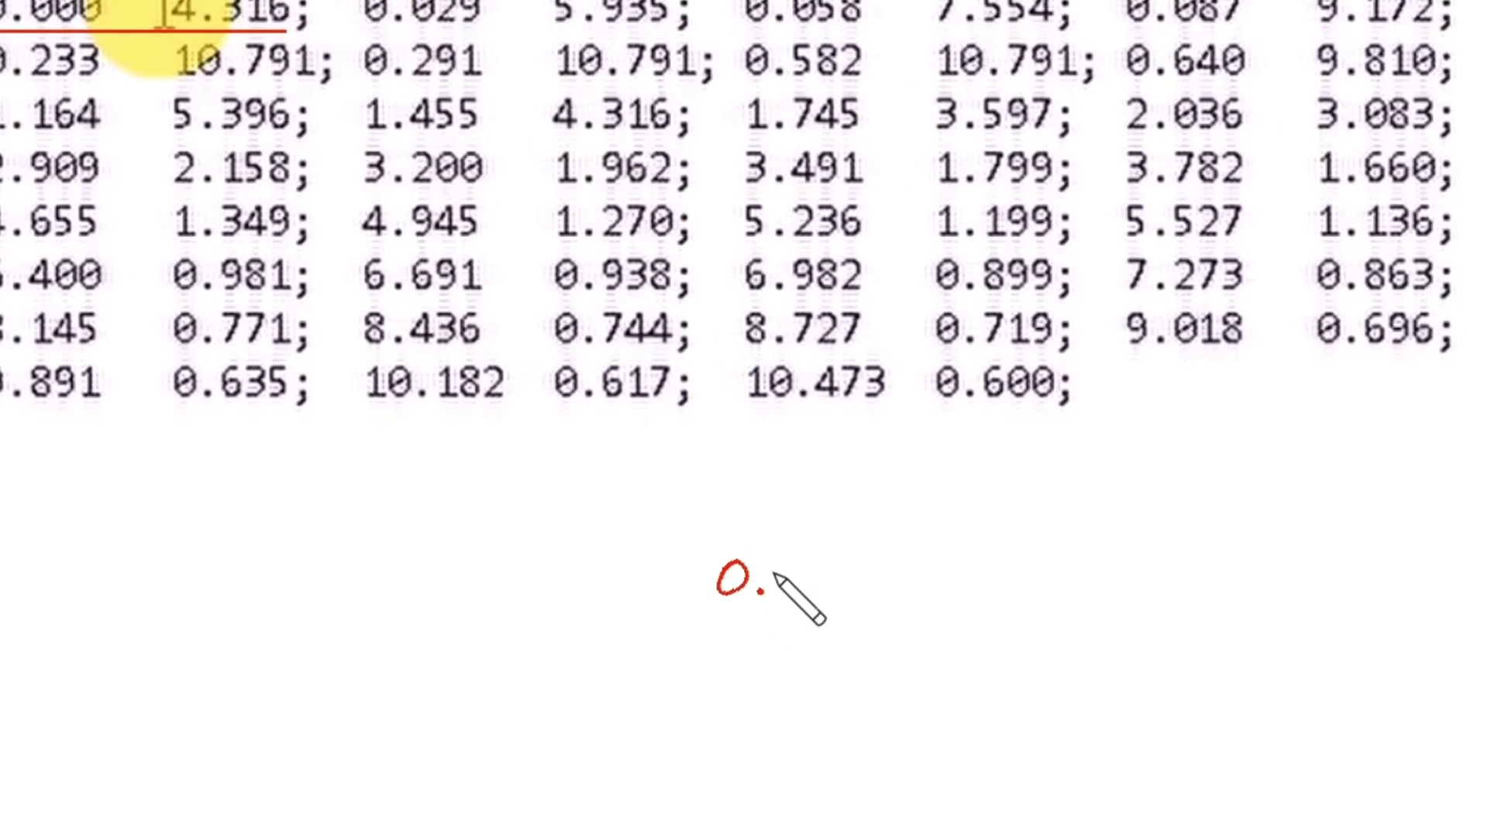
{"action": "mouse_move", "coordinate": [835, 514]}
{"action": "left_mouse_down"}
{"action": "mouse_move", "coordinate": [892, 537]}
{"action": "mouse_move", "coordinate": [947, 510]}
{"action": "mouse_move", "coordinate": [959, 550]}
{"action": "mouse_move", "coordinate": [1066, 524]}
{"action": "mouse_move", "coordinate": [1057, 551]}
{"action": "mouse_move", "coordinate": [1103, 505]}
{"action": "mouse_move", "coordinate": [1089, 544]}
{"action": "mouse_move", "coordinate": [1131, 553]}
{"action": "left_mouse_up"}
{"action": "left_click", "coordinate": [992, 543]}
{"action": "left_click", "coordinate": [1137, 522]}
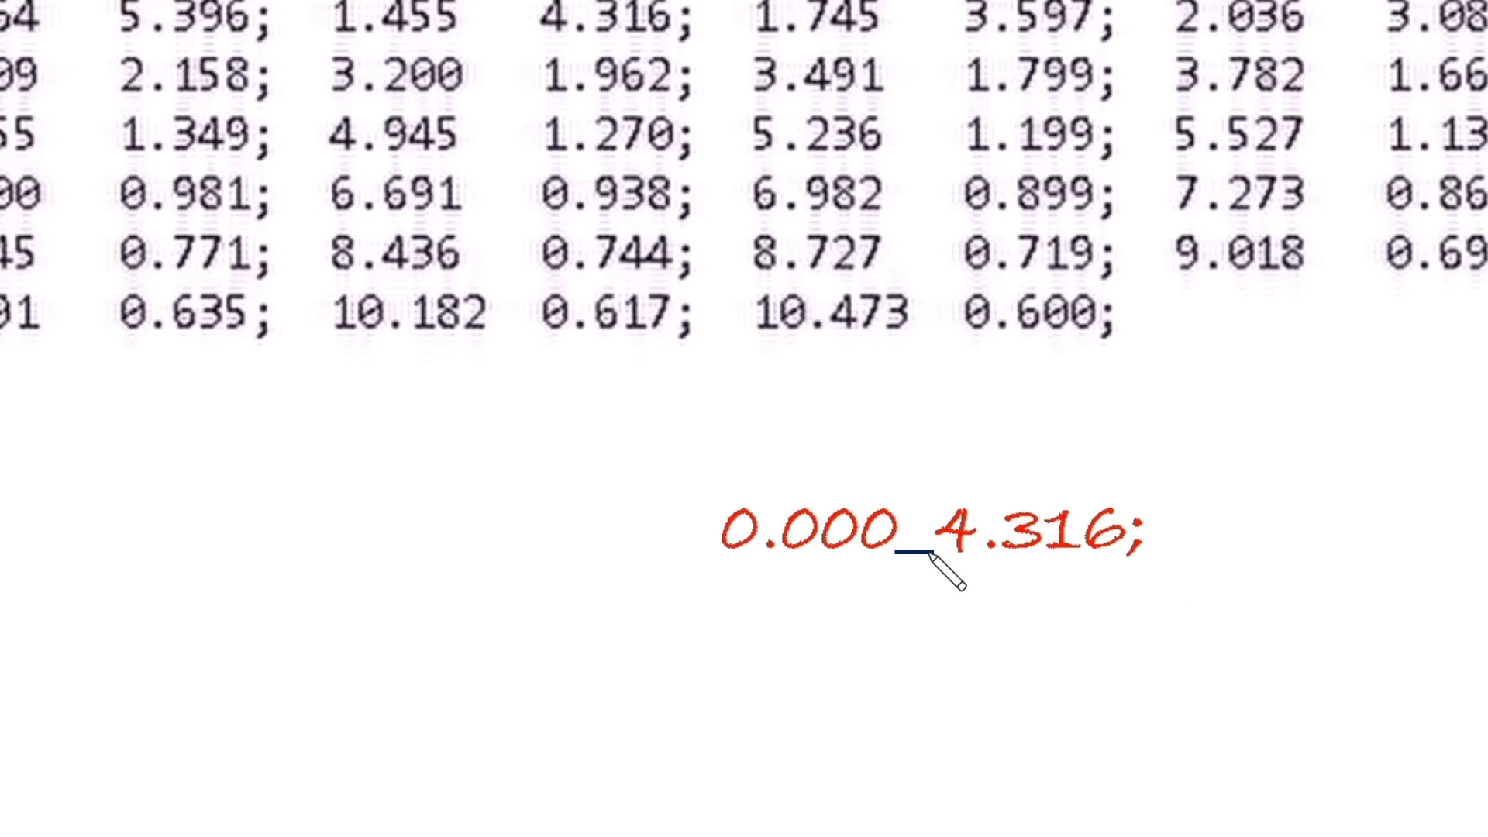
Reduce the gap between the first and second values to a single space in every row
{"action": "left_click", "coordinate": [118, 17]}
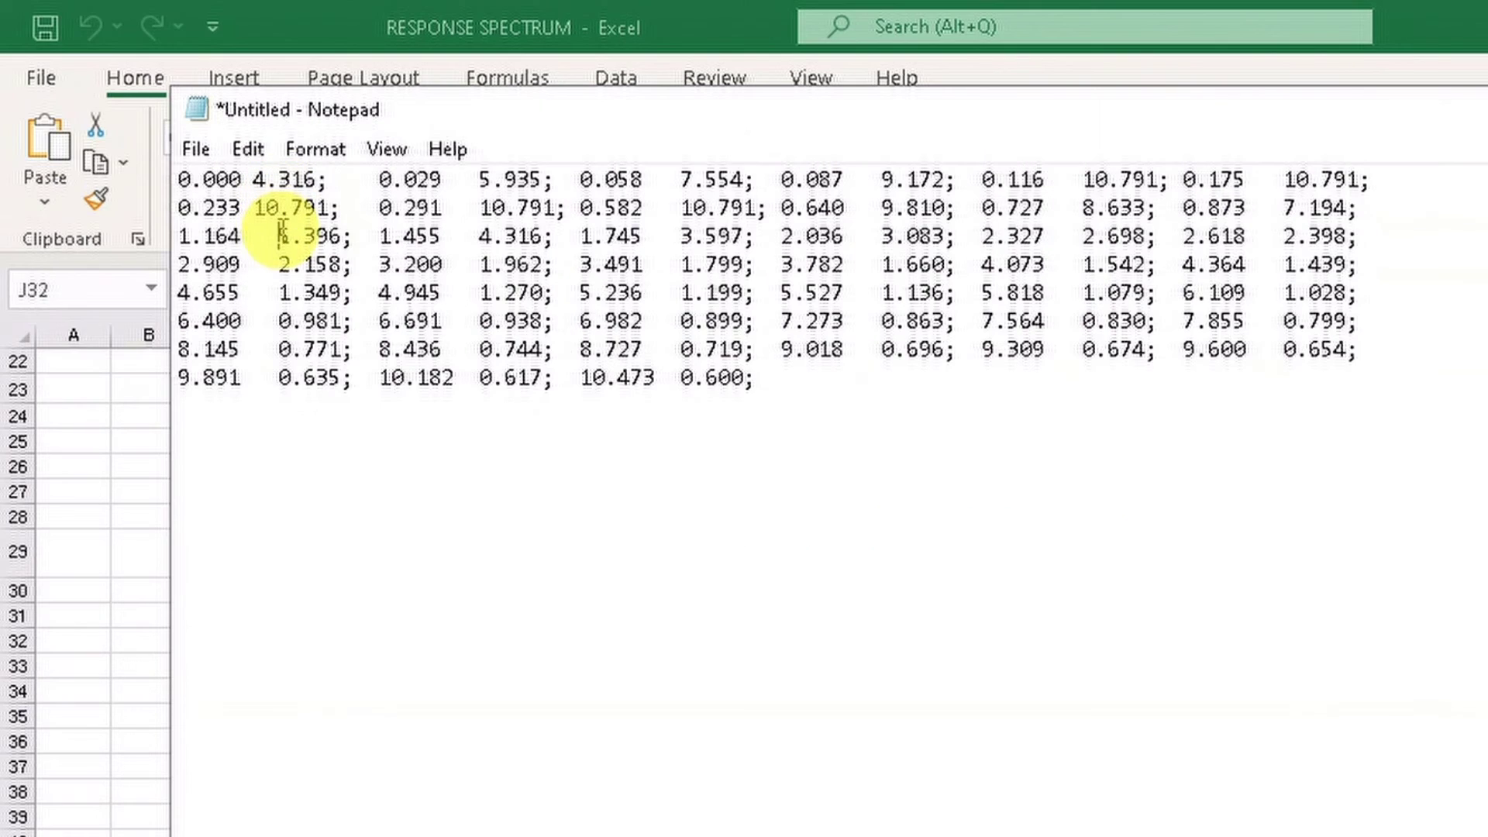
{"action": "key", "text": "BackSpace"}
{"action": "left_click", "coordinate": [278, 264]}
{"action": "key", "text": "BackSpace"}
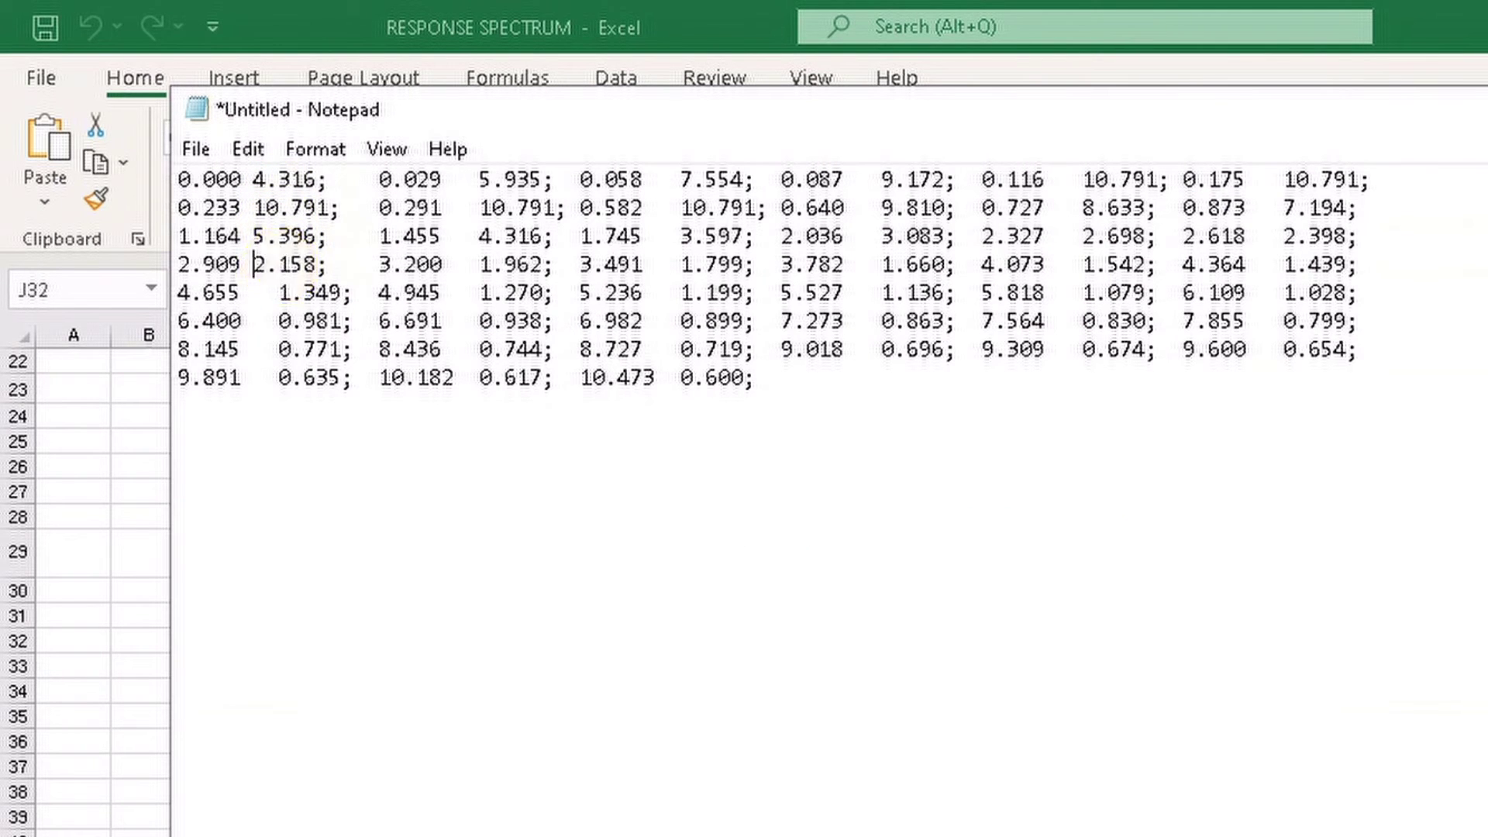
{"action": "left_click", "coordinate": [278, 292]}
{"action": "key", "text": "BackSpace"}
{"action": "left_click", "coordinate": [278, 321]}
{"action": "key", "text": "BackSpace"}
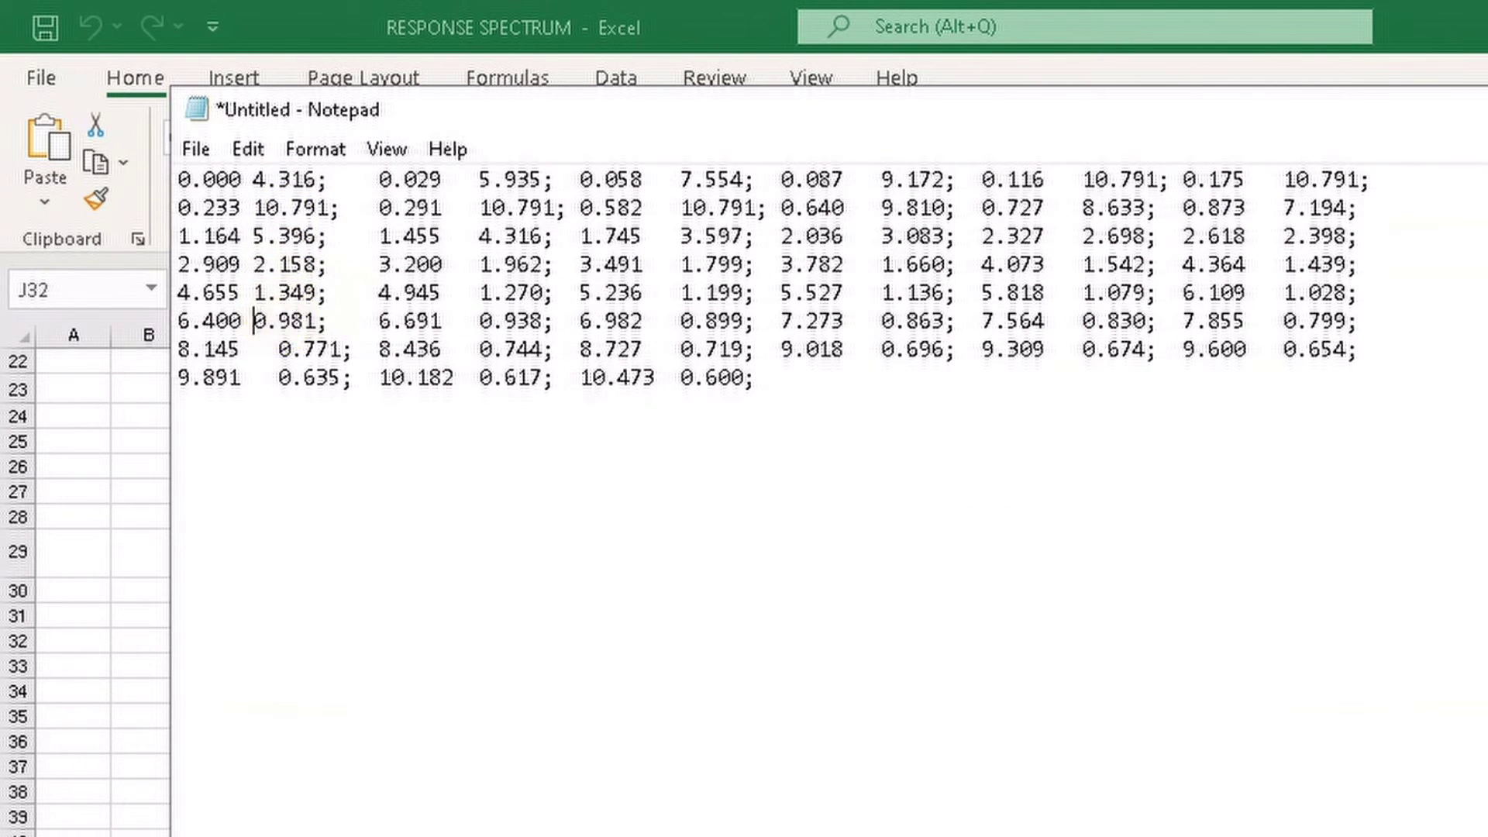
{"action": "left_click", "coordinate": [278, 349]}
{"action": "key", "text": "BackSpace"}
{"action": "left_click", "coordinate": [279, 377]}
{"action": "key", "text": "BackSpace"}
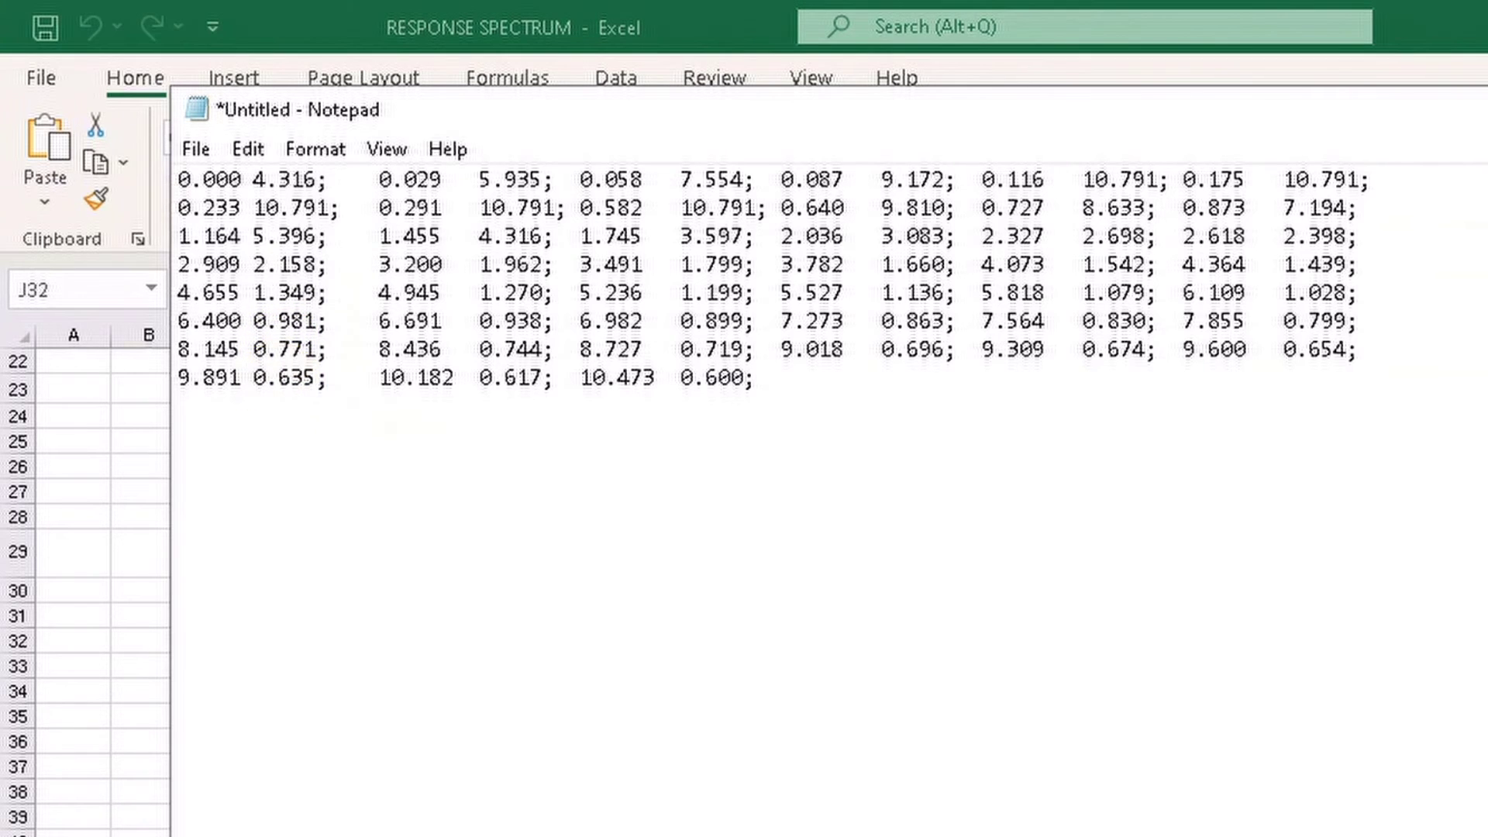
Remove the gap after the first semicolon in all eight rows so the third value follows it directly
{"action": "left_click", "coordinate": [378, 180]}
{"action": "key", "text": "BackSpace"}
{"action": "left_click", "coordinate": [378, 208]}
{"action": "key", "text": "BackSpace"}
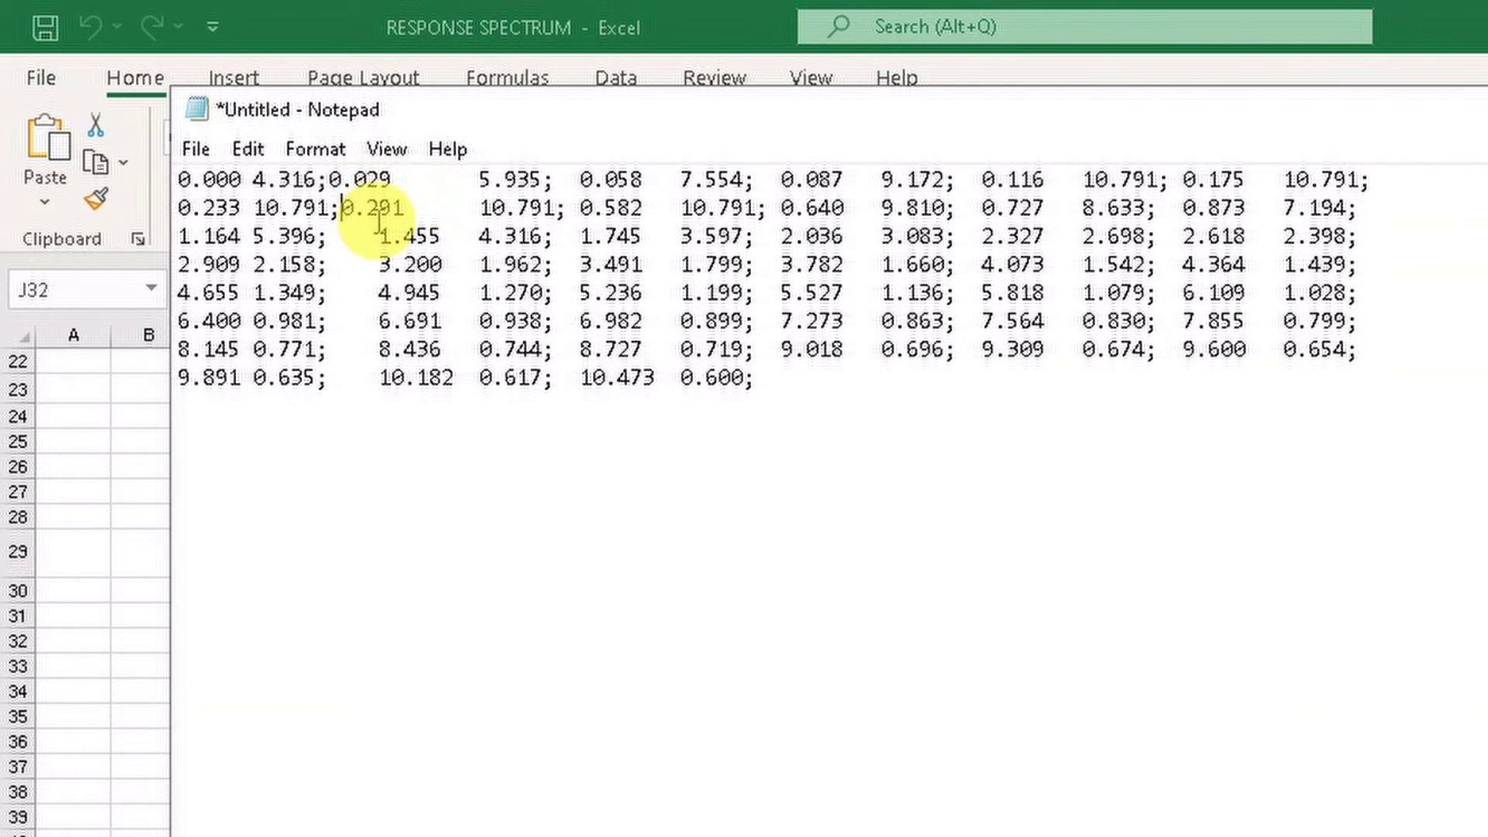
{"action": "left_click", "coordinate": [378, 235]}
{"action": "key", "text": "BackSpace"}
{"action": "left_click", "coordinate": [378, 263]}
{"action": "key", "text": "BackSpace"}
{"action": "left_click", "coordinate": [378, 292]}
{"action": "key", "text": "BackSpace"}
{"action": "left_click", "coordinate": [378, 321]}
{"action": "key", "text": "BackSpace"}
{"action": "left_click", "coordinate": [378, 349]}
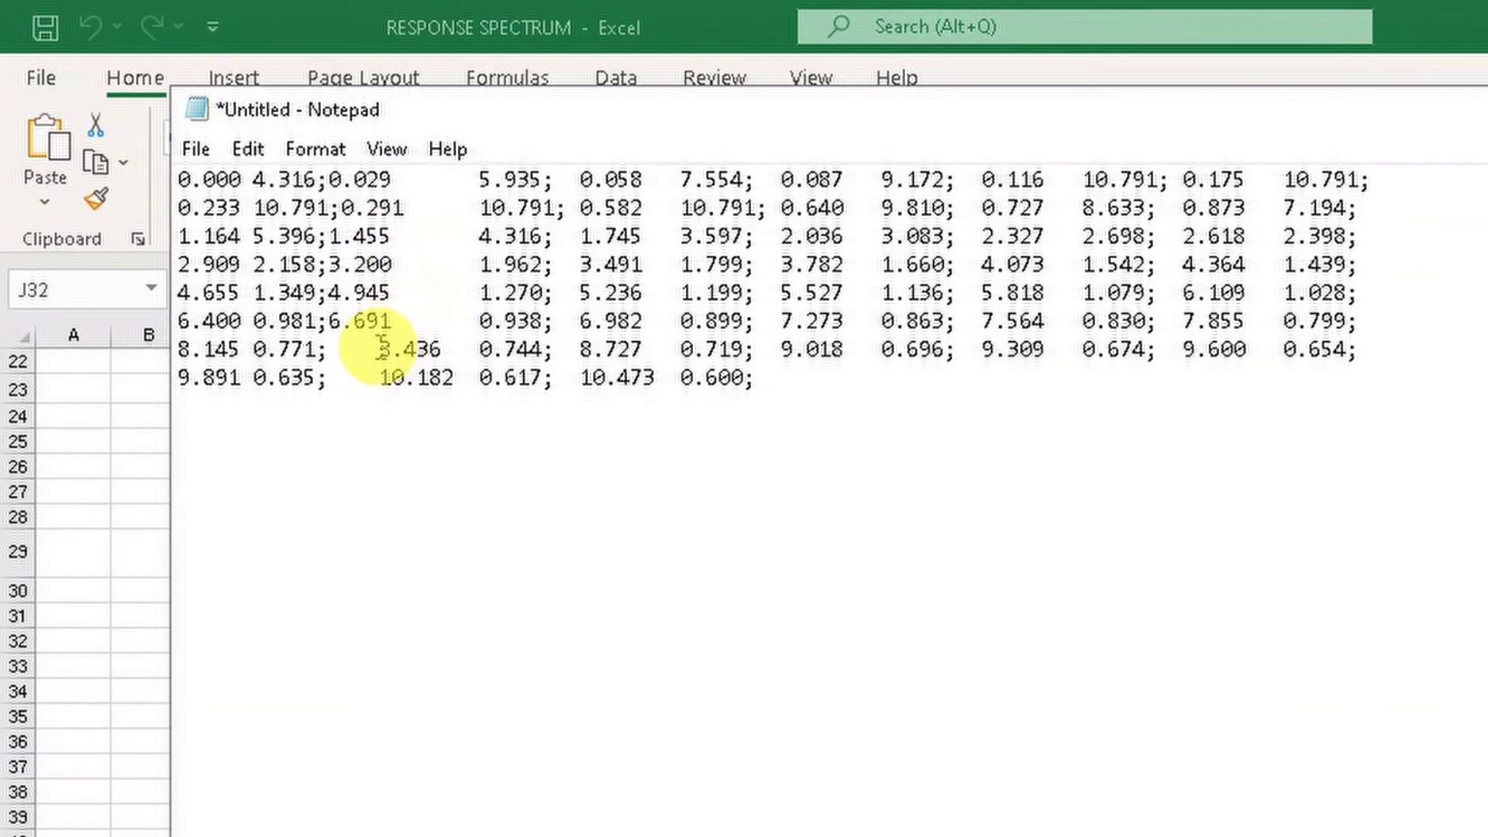
{"action": "key", "text": "BackSpace"}
{"action": "left_click", "coordinate": [378, 377]}
{"action": "key", "text": "BackSpace"}
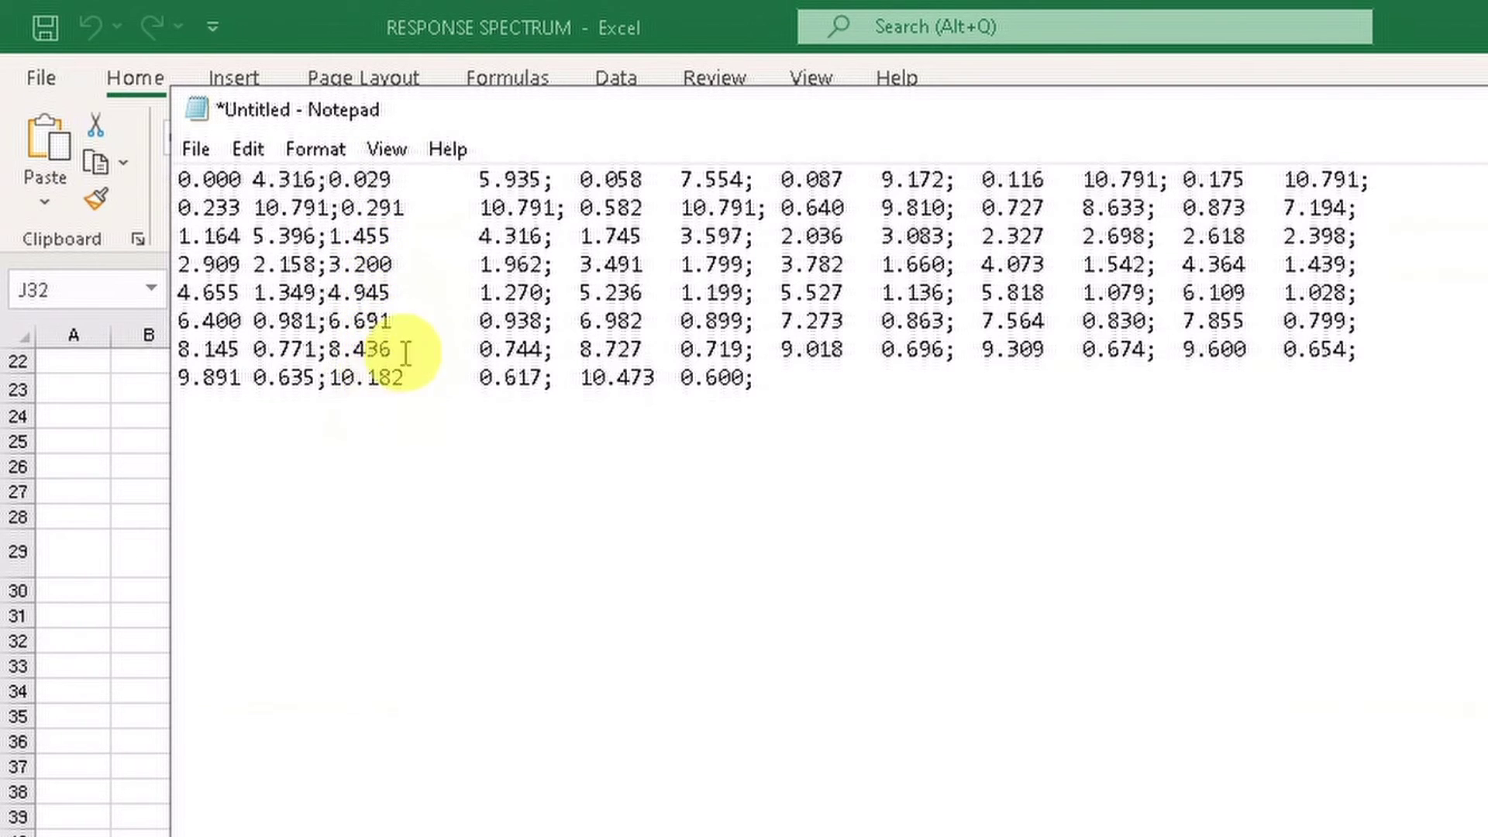
Reduce the gap between the third and fourth values to a single space in all eight rows
{"action": "left_click", "coordinate": [480, 180]}
{"action": "left_click", "coordinate": [480, 180]}
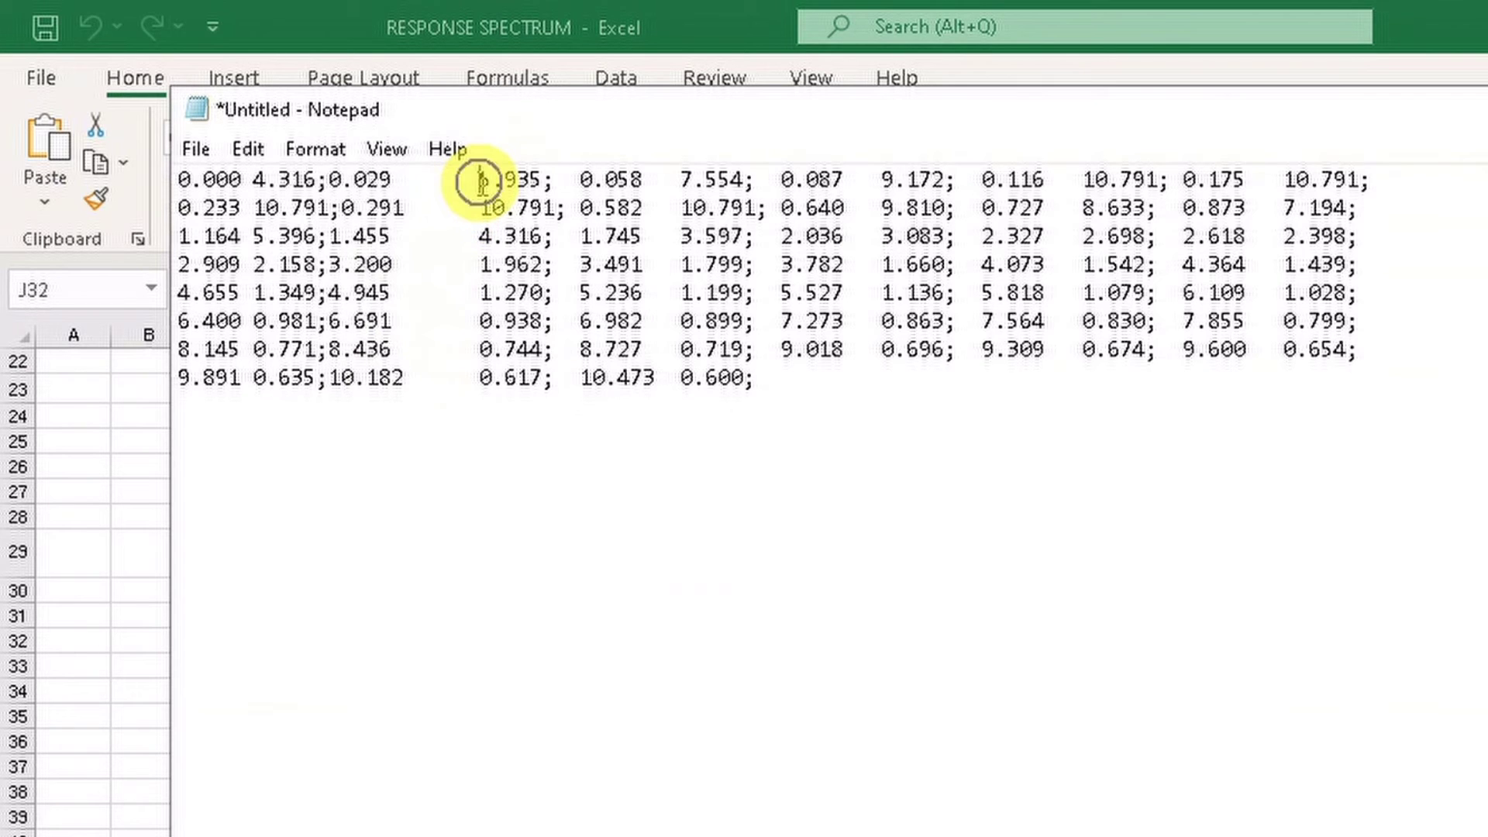
{"action": "key", "text": "BackSpace"}
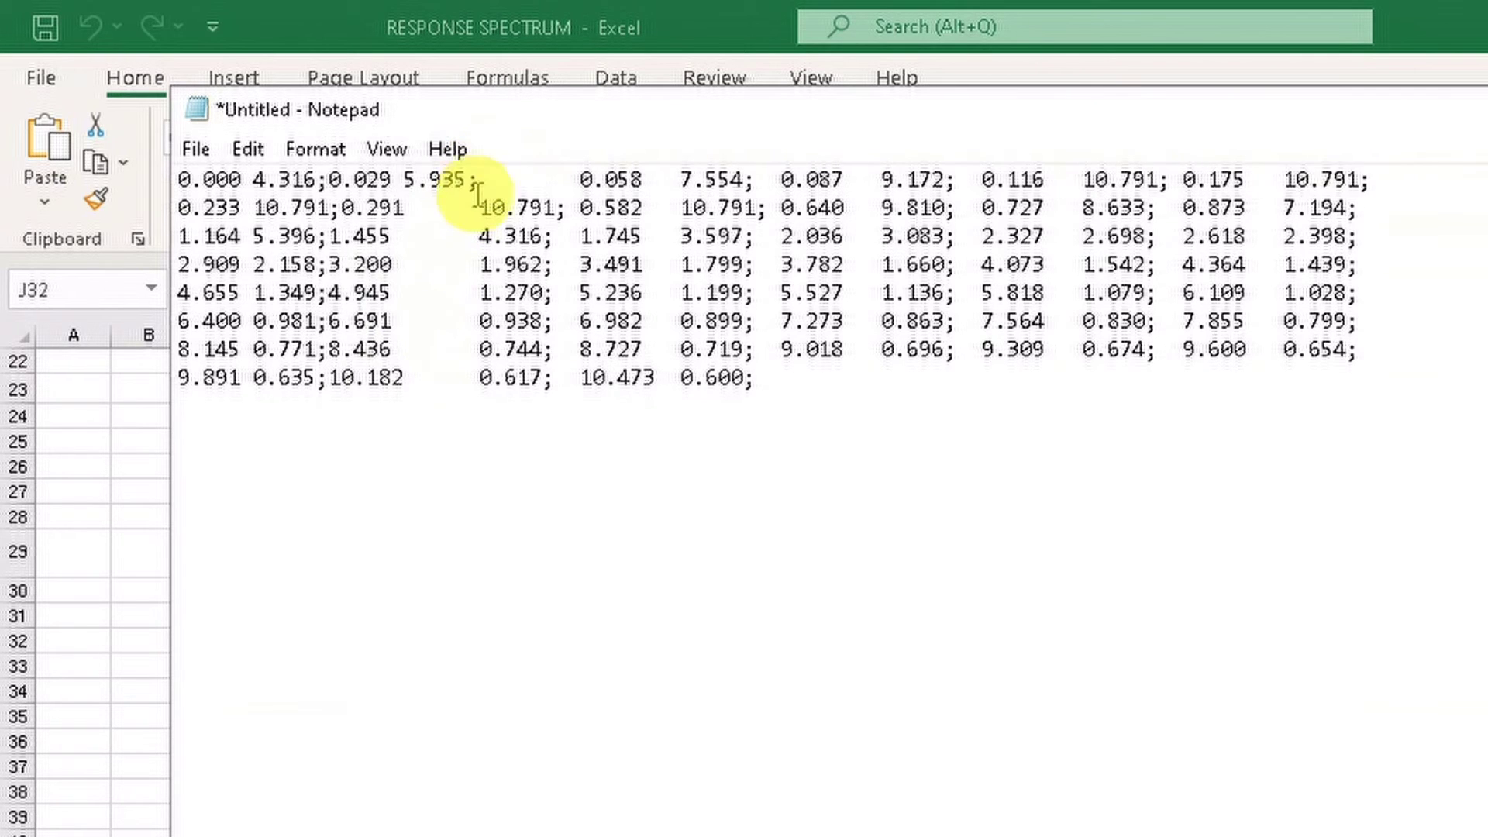
{"action": "left_click", "coordinate": [480, 207]}
{"action": "key", "text": "BackSpace"}
{"action": "left_click", "coordinate": [480, 236]}
{"action": "key", "text": "BackSpace"}
{"action": "left_click", "coordinate": [480, 264]}
{"action": "key", "text": "BackSpace"}
{"action": "left_click", "coordinate": [481, 292]}
{"action": "key", "text": "BackSpace"}
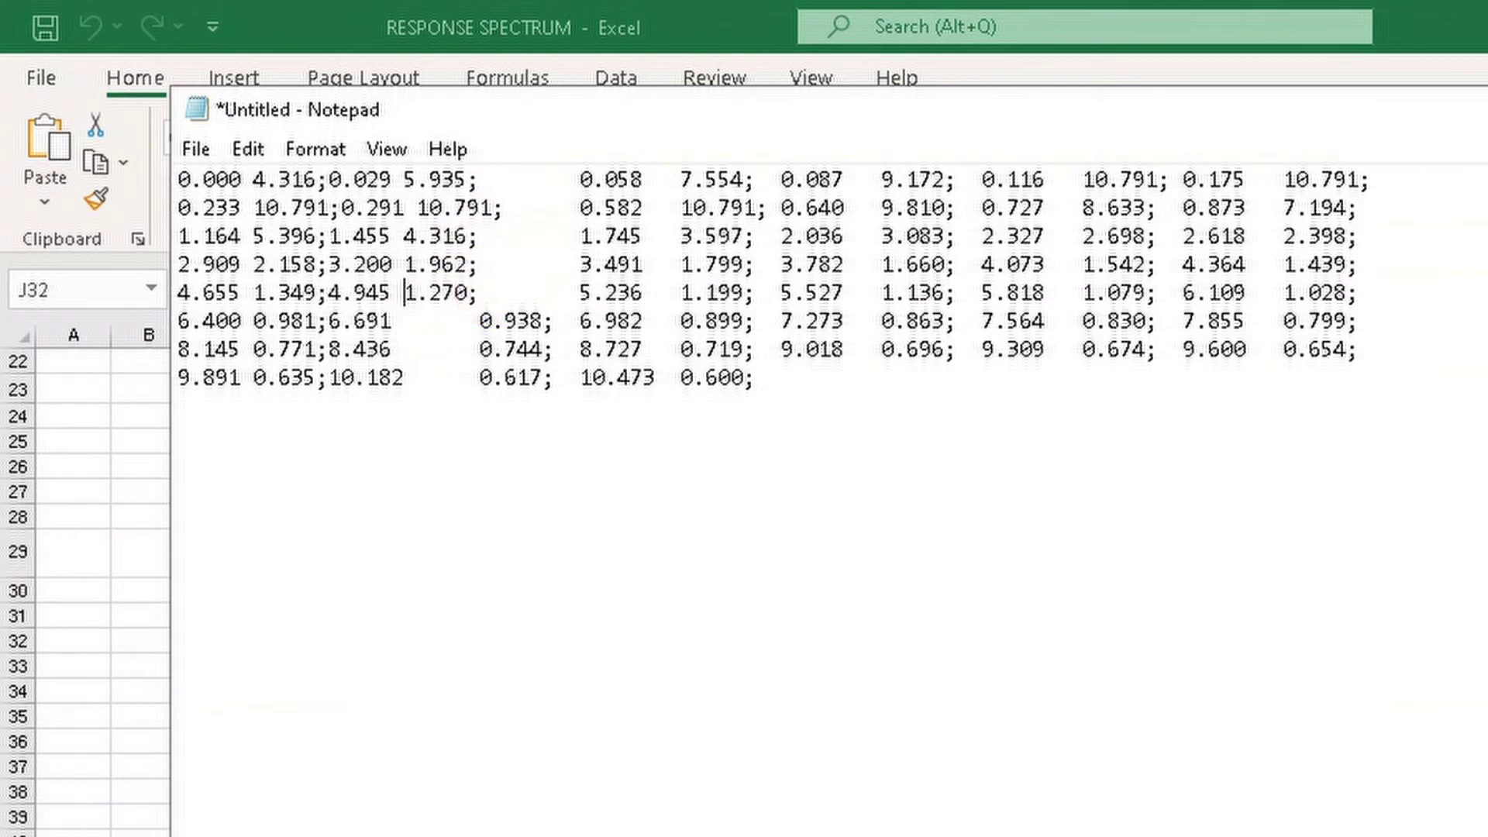
{"action": "left_click", "coordinate": [480, 320]}
{"action": "key", "text": "BackSpace"}
{"action": "left_click", "coordinate": [481, 348]}
{"action": "key", "text": "BackSpace"}
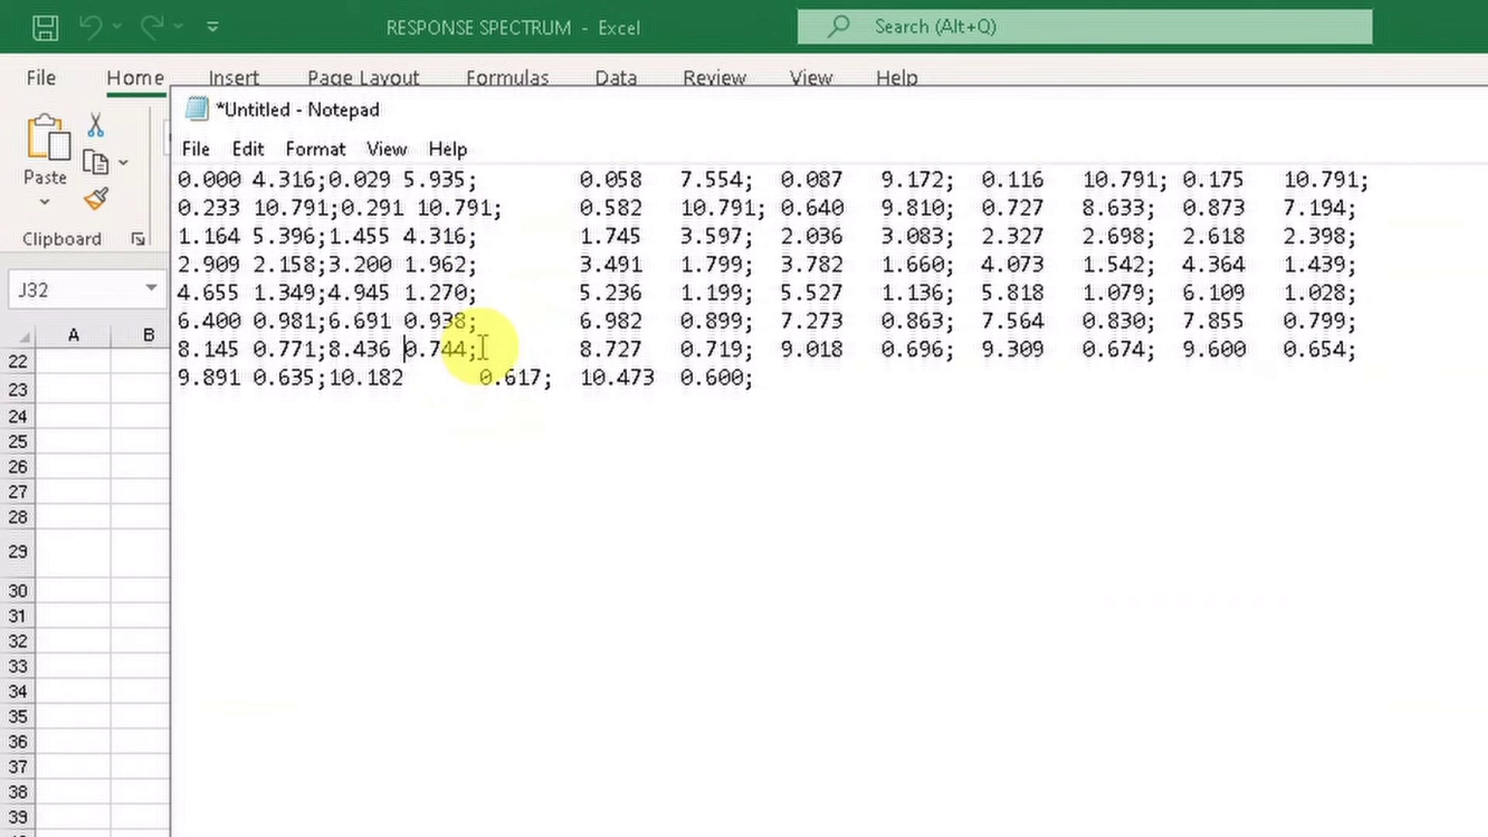
{"action": "left_click", "coordinate": [481, 377]}
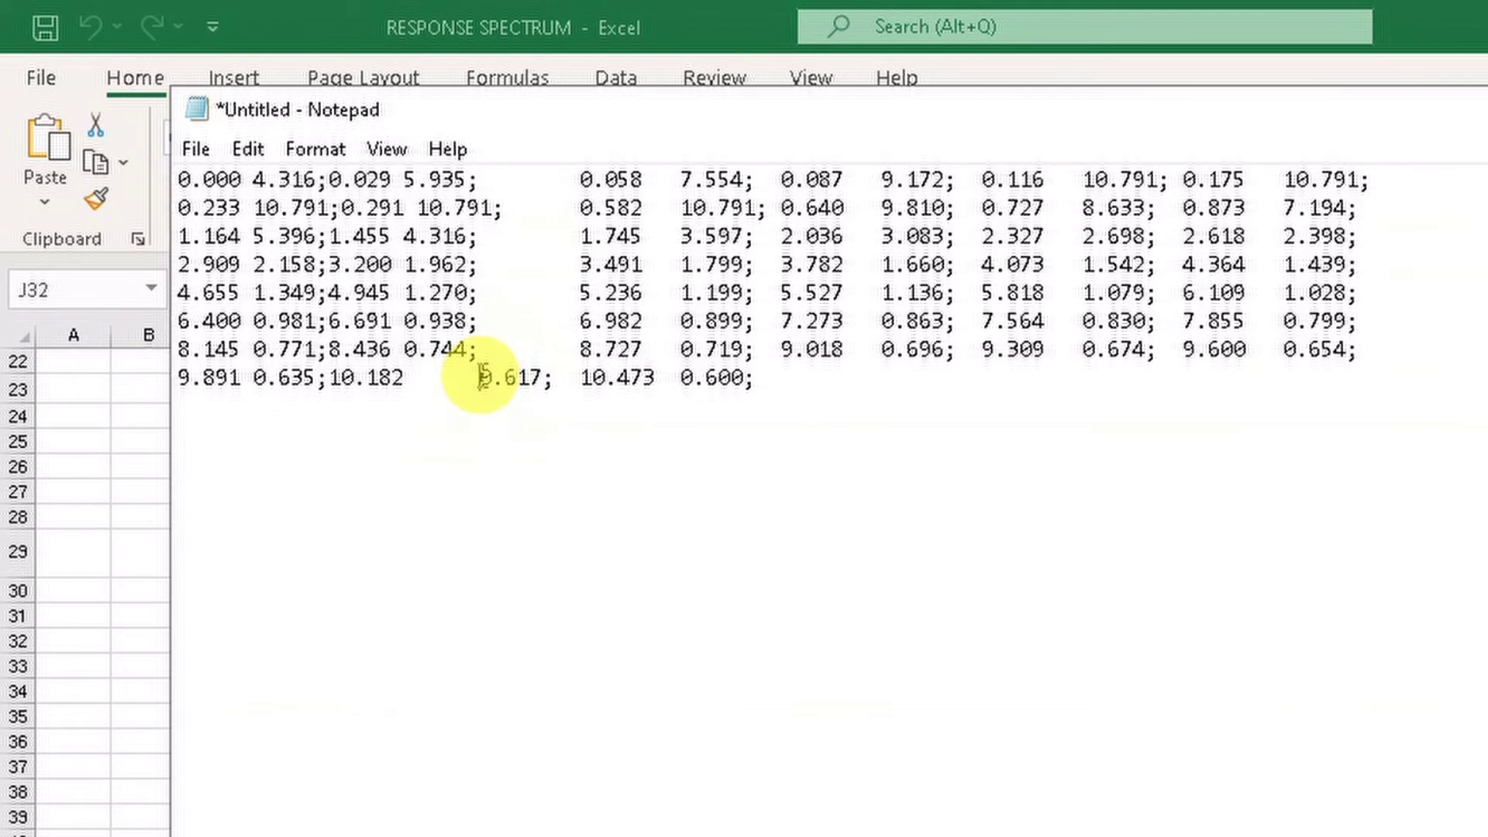
{"action": "key", "text": "BackSpace"}
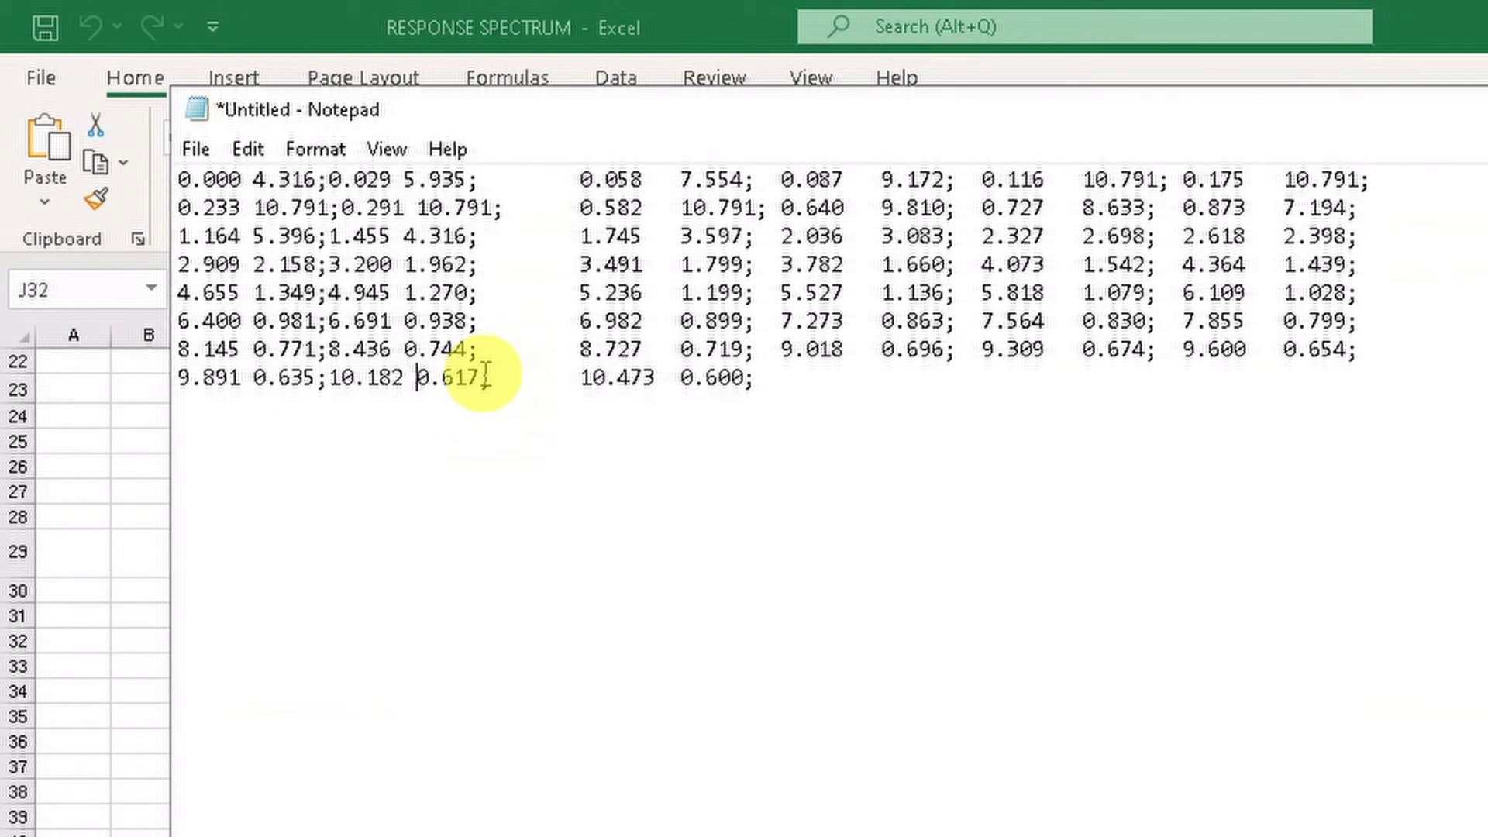
Remove the gap after the second semicolon in every row so the fifth value follows it directly
{"action": "left_click", "coordinate": [580, 179]}
{"action": "key", "text": "BackSpace"}
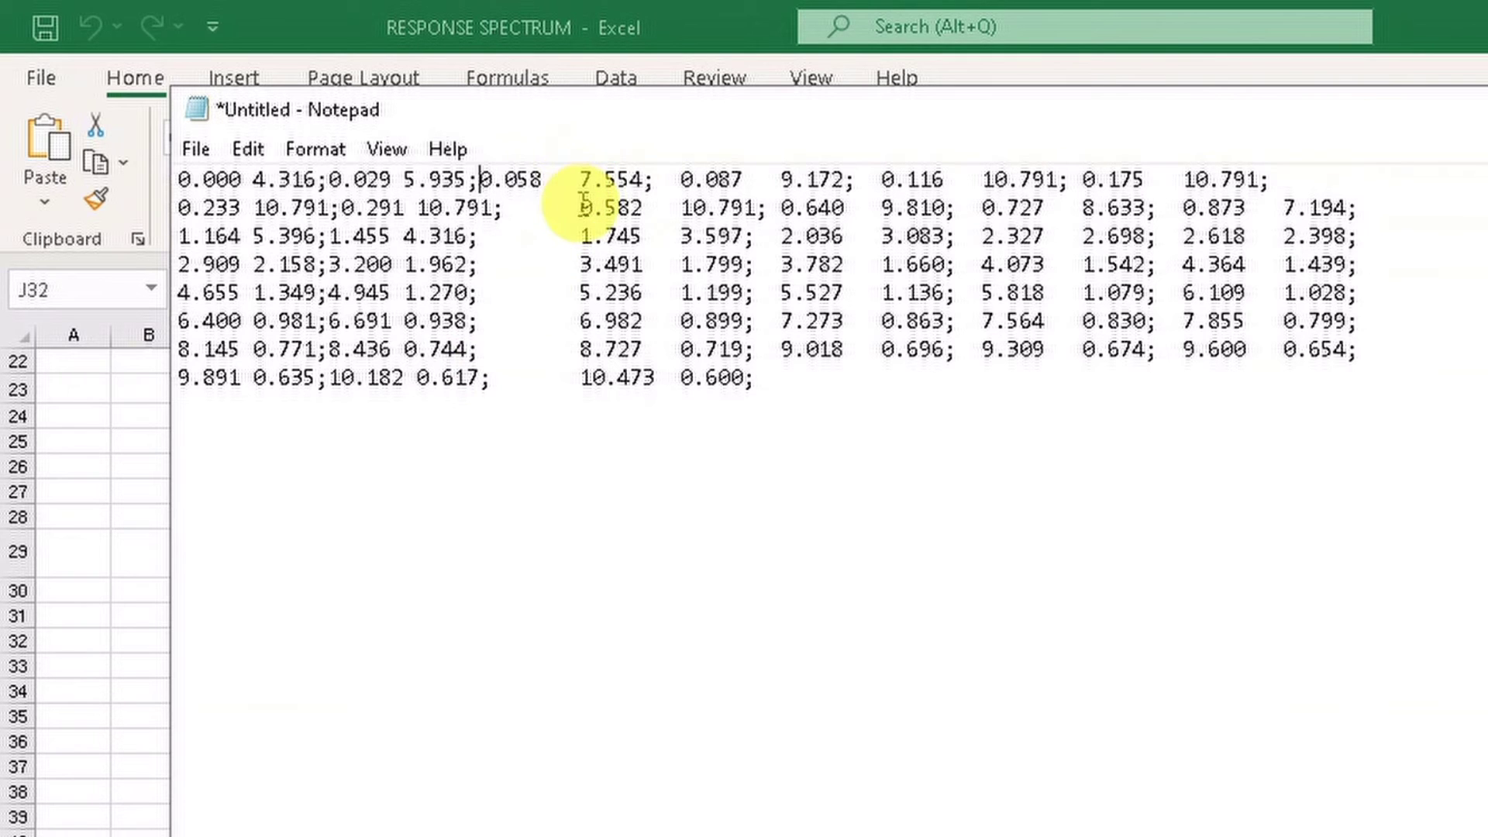
{"action": "left_click", "coordinate": [580, 208]}
{"action": "key", "text": "BackSpace"}
{"action": "left_click", "coordinate": [579, 235]}
{"action": "key", "text": "BackSpace"}
{"action": "left_click", "coordinate": [580, 264]}
{"action": "key", "text": "BackSpace"}
{"action": "left_click", "coordinate": [580, 292]}
{"action": "key", "text": "BackSpace"}
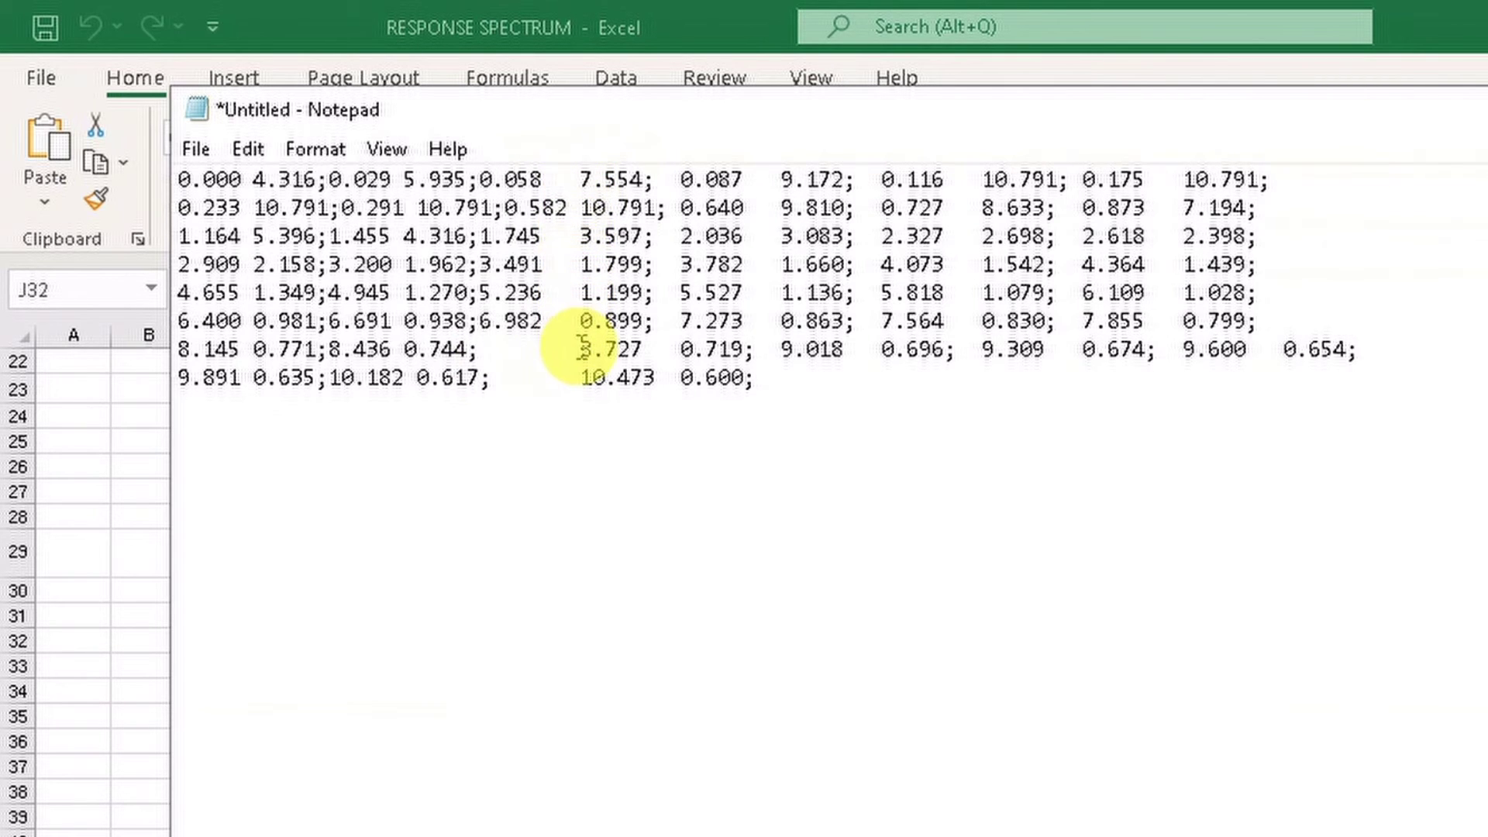
{"action": "left_click", "coordinate": [583, 349]}
{"action": "key", "text": "BackSpace"}
{"action": "left_click", "coordinate": [581, 377]}
{"action": "key", "text": "BackSpace"}
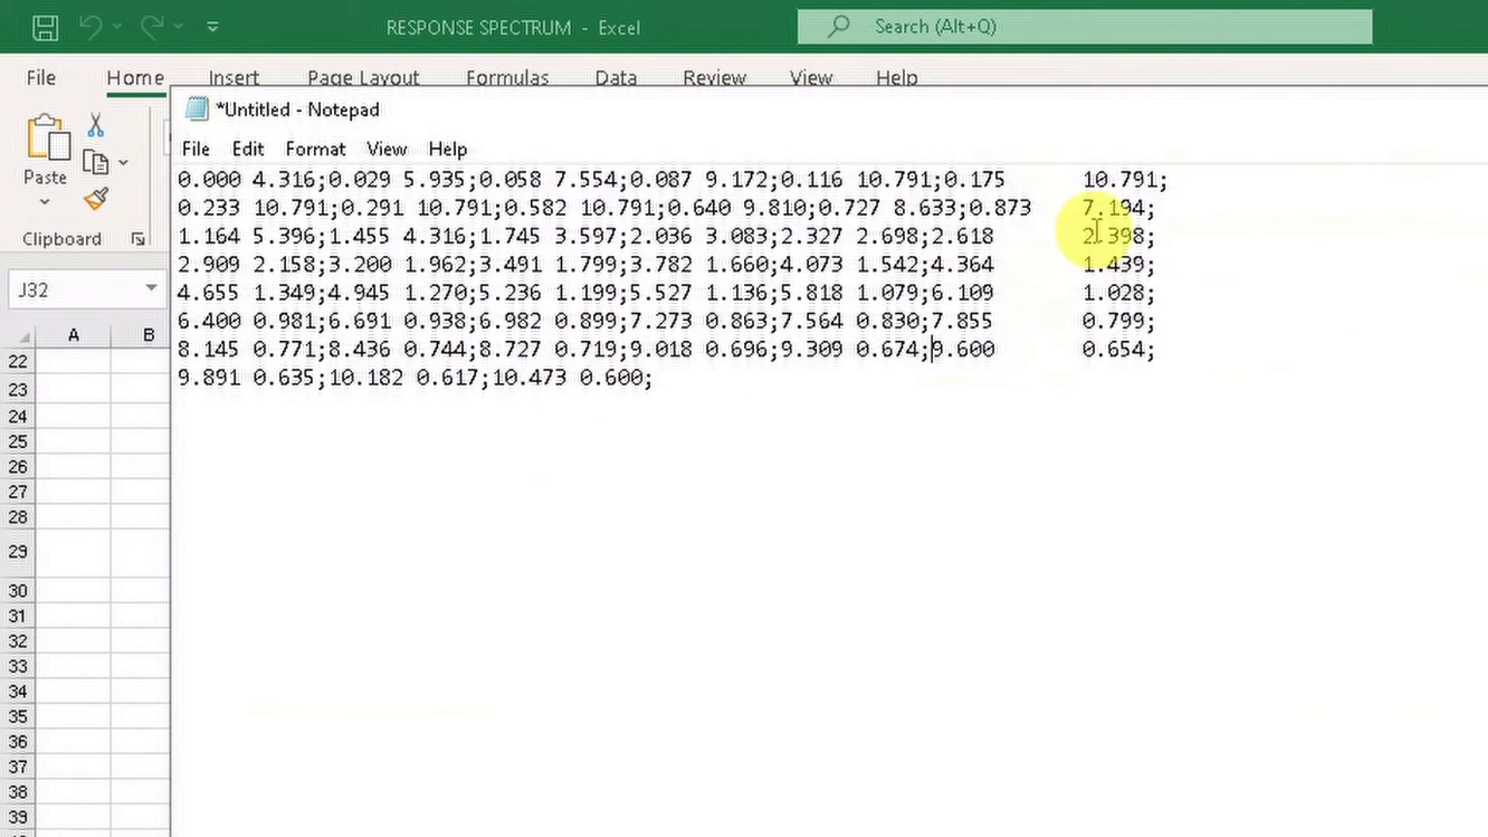
Reduce the gap before the last value to a single space in each of the first seven rows
{"action": "left_click", "coordinate": [1090, 179]}
{"action": "key", "text": "BackSpace"}
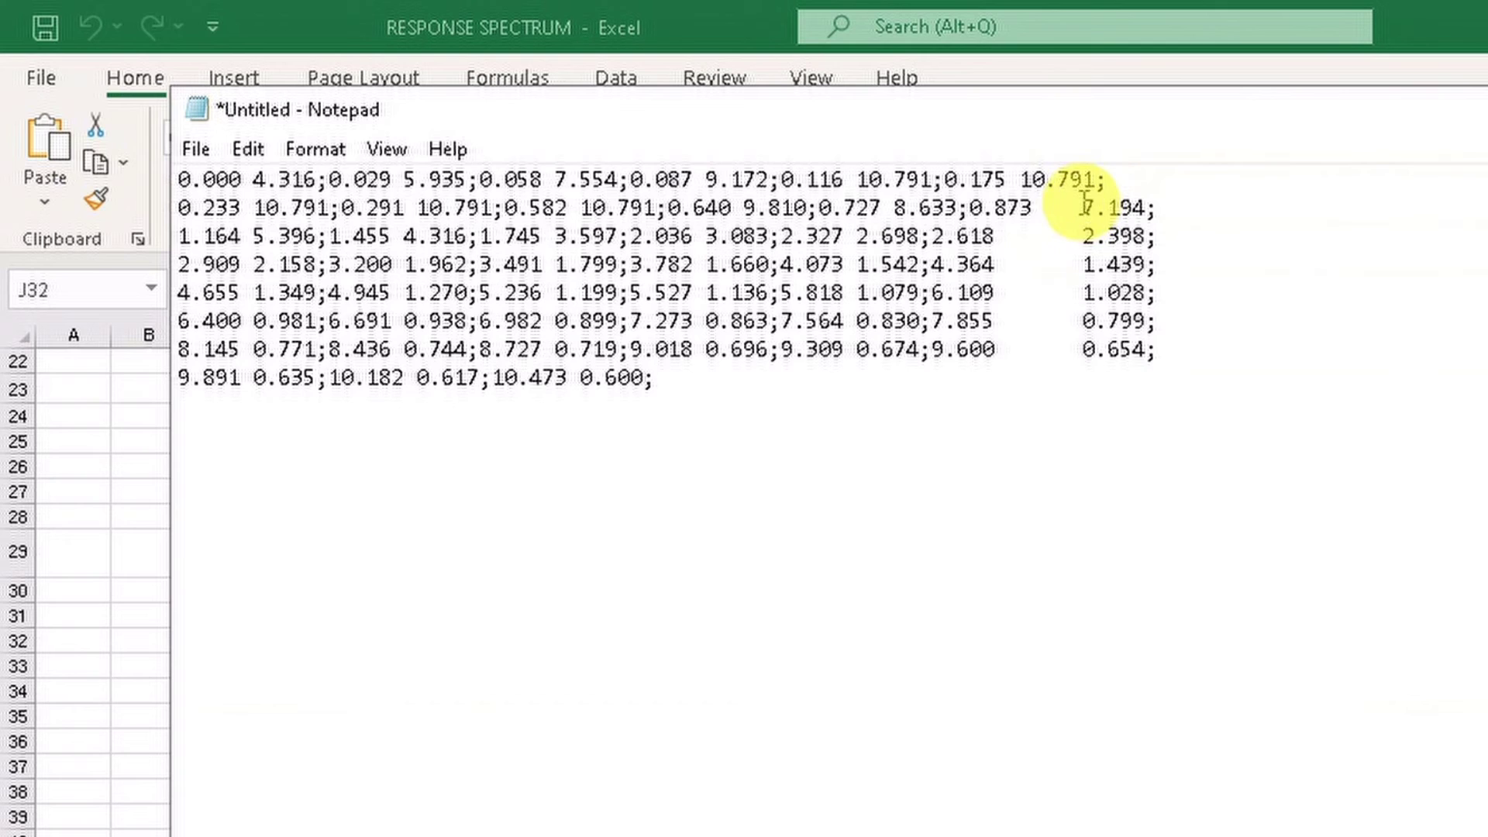
{"action": "left_click", "coordinate": [1082, 235]}
{"action": "key", "text": "BackSpace"}
{"action": "left_click", "coordinate": [1079, 264]}
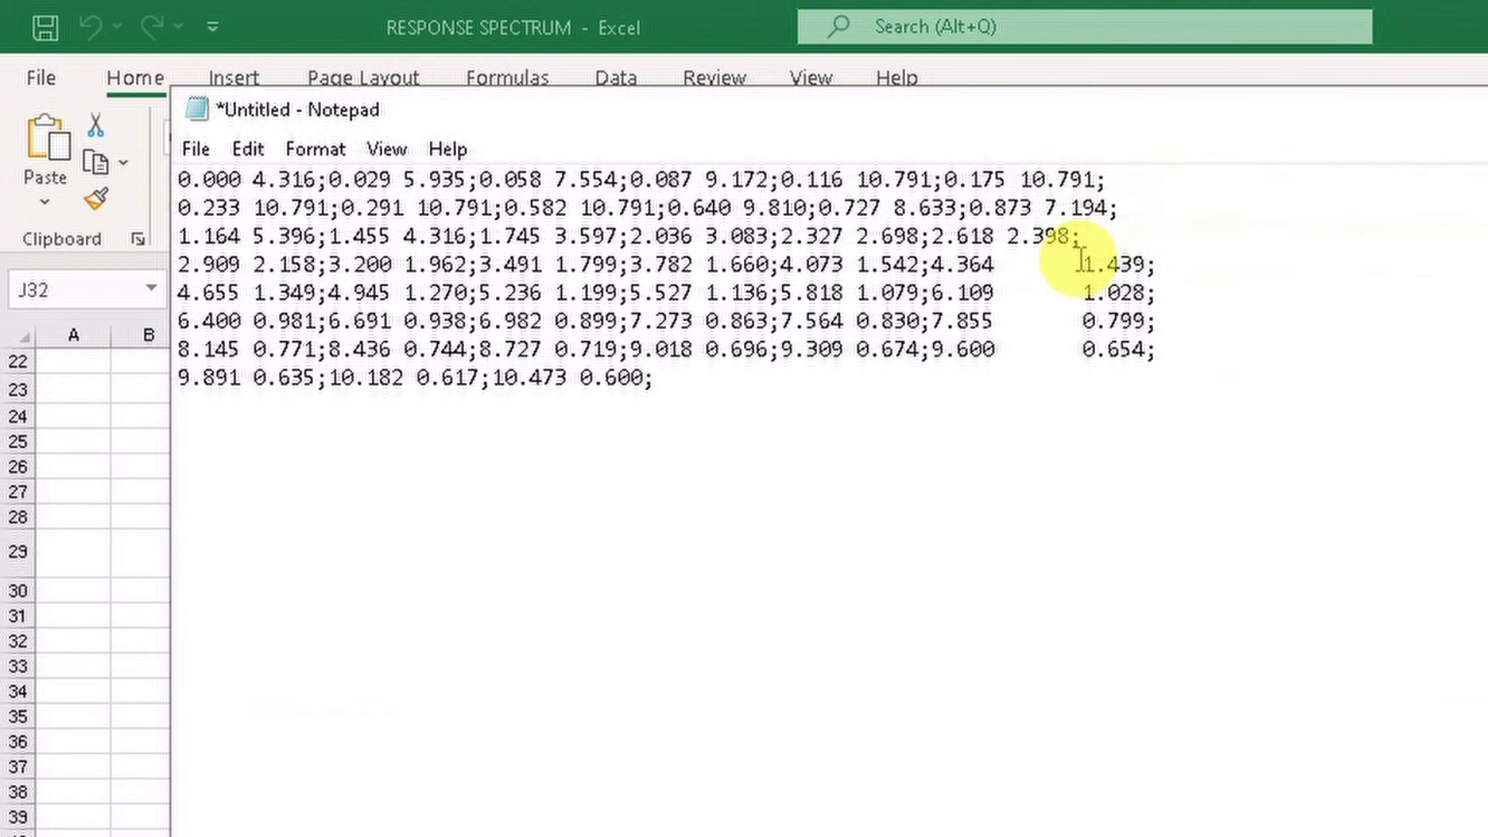
{"action": "key", "text": "BackSpace"}
{"action": "left_click", "coordinate": [1083, 321]}
{"action": "key", "text": "BackSpace"}
{"action": "left_click", "coordinate": [1081, 349]}
{"action": "key", "text": "BackSpace"}
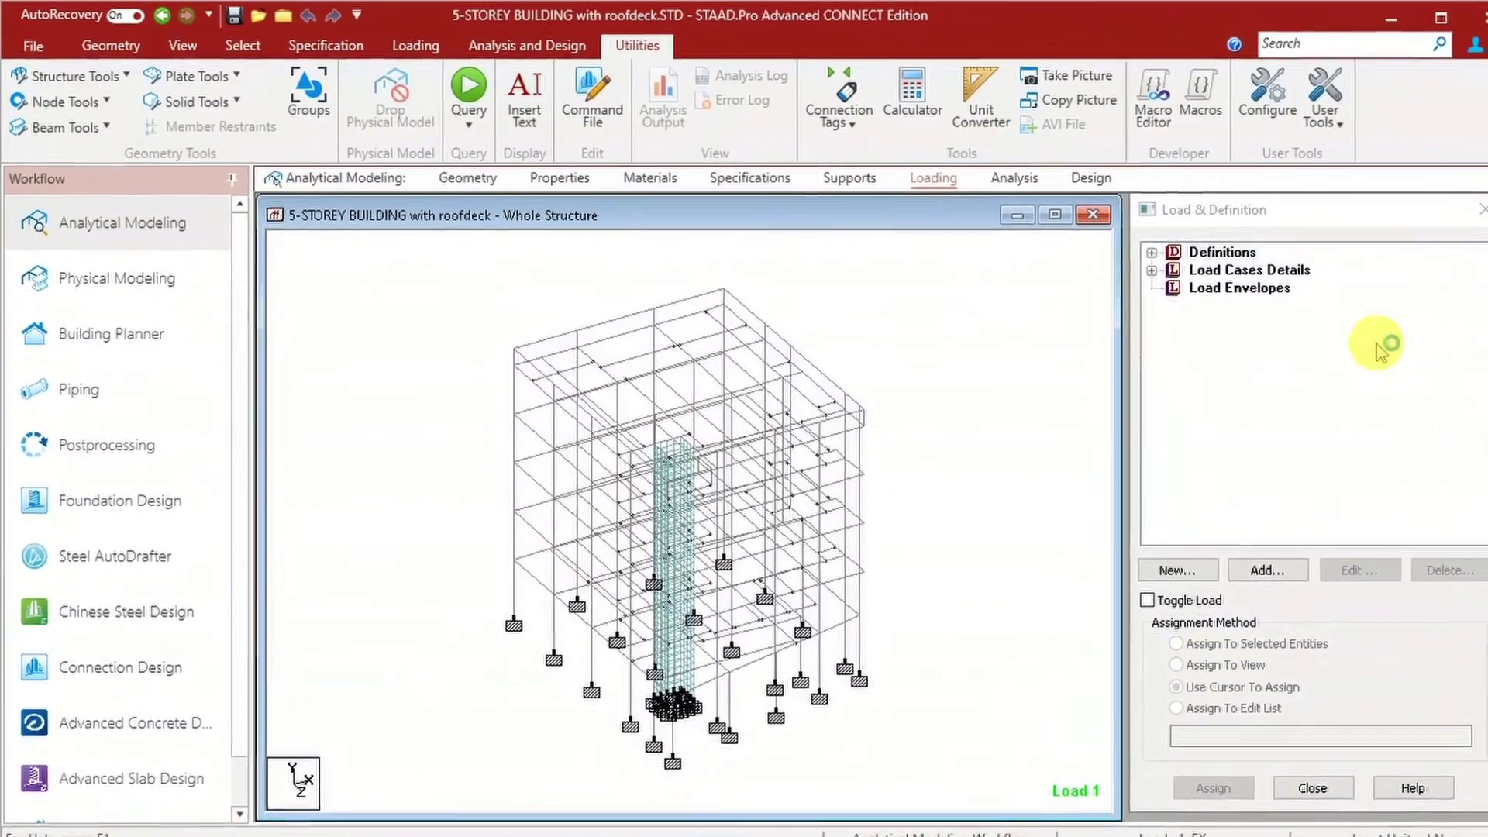
Switch to STAAD.Pro and add primary load case 8 with loading type Seismic-H and the title Rx
{"action": "left_click", "coordinate": [1177, 277]}
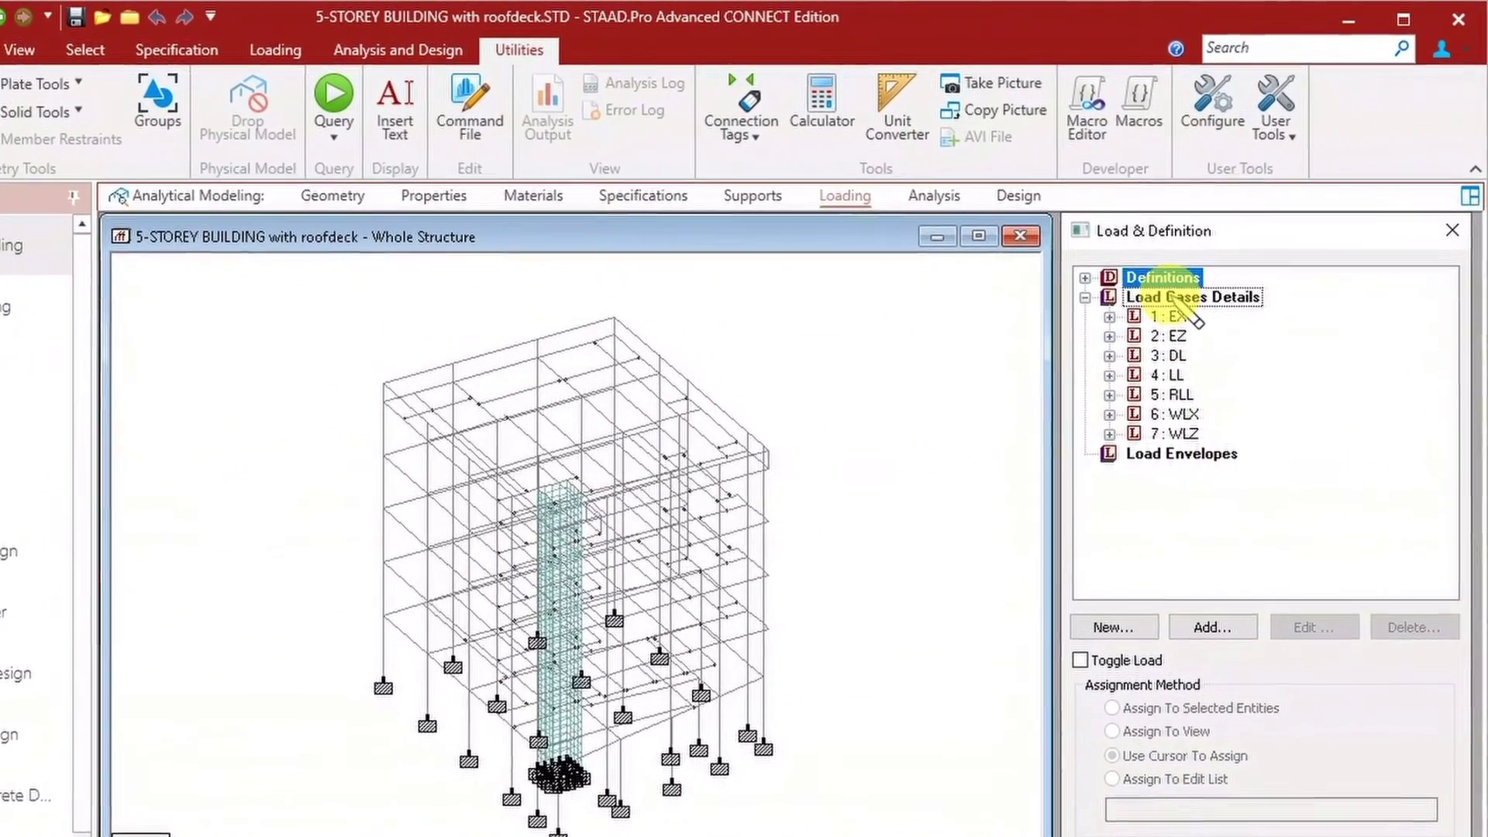
{"action": "left_click", "coordinate": [1179, 298]}
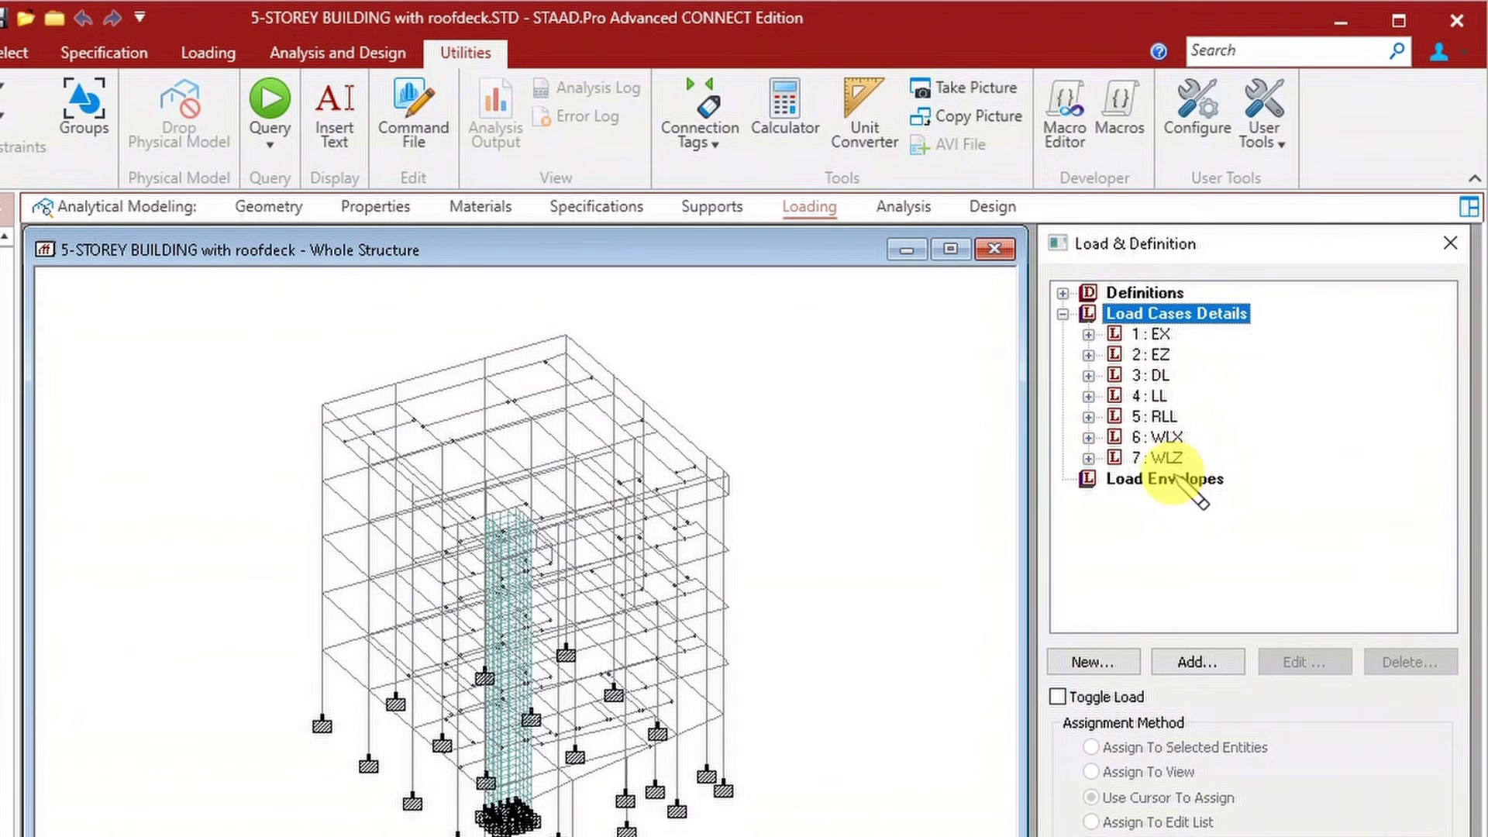
{"action": "left_click", "coordinate": [1193, 662]}
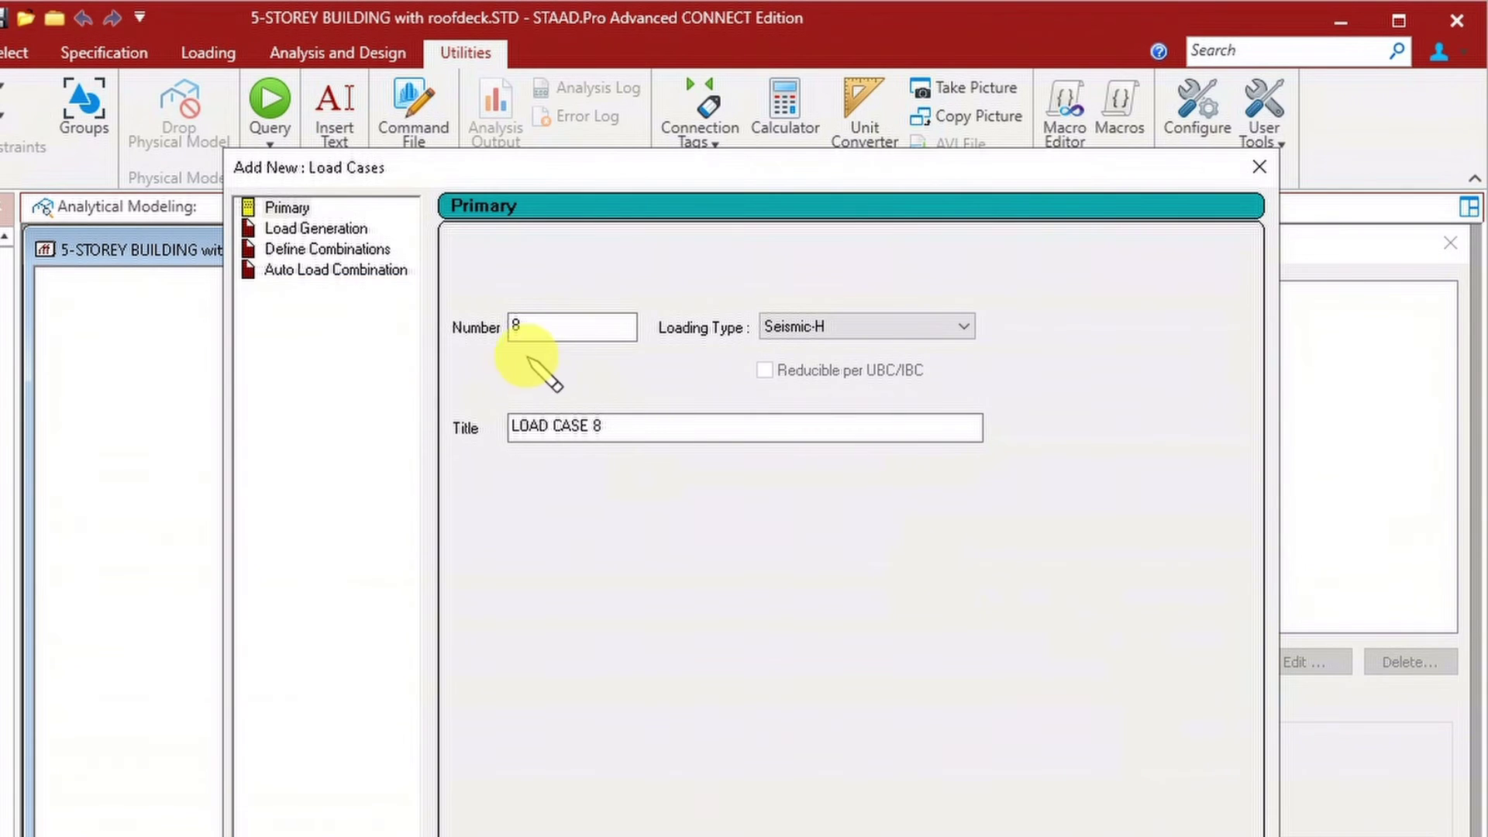
{"action": "left_click_drag", "start_coordinate": [612, 428], "coordinate": [446, 434]}
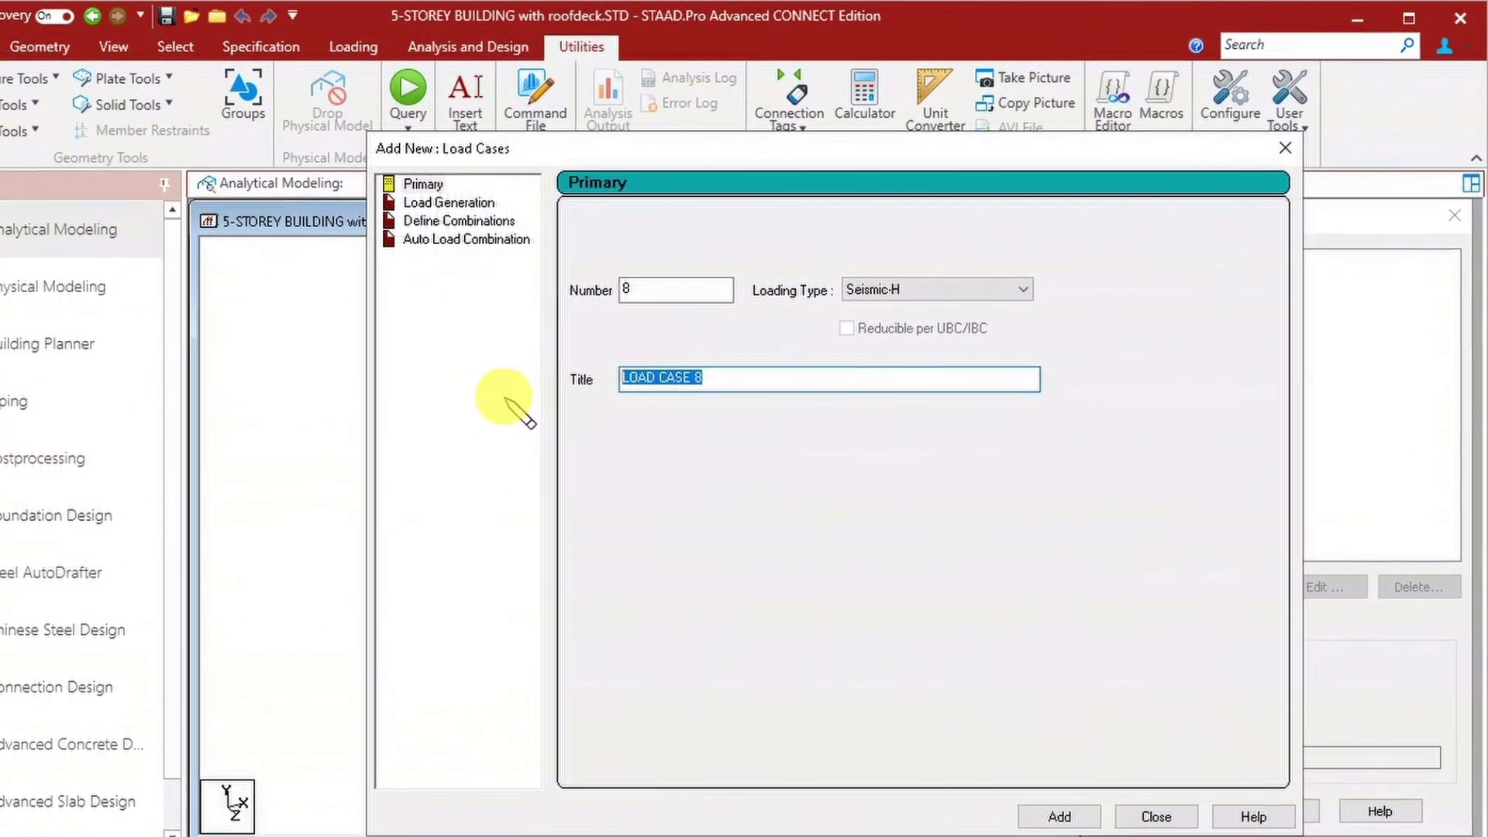
{"action": "type", "text": "Rx"}
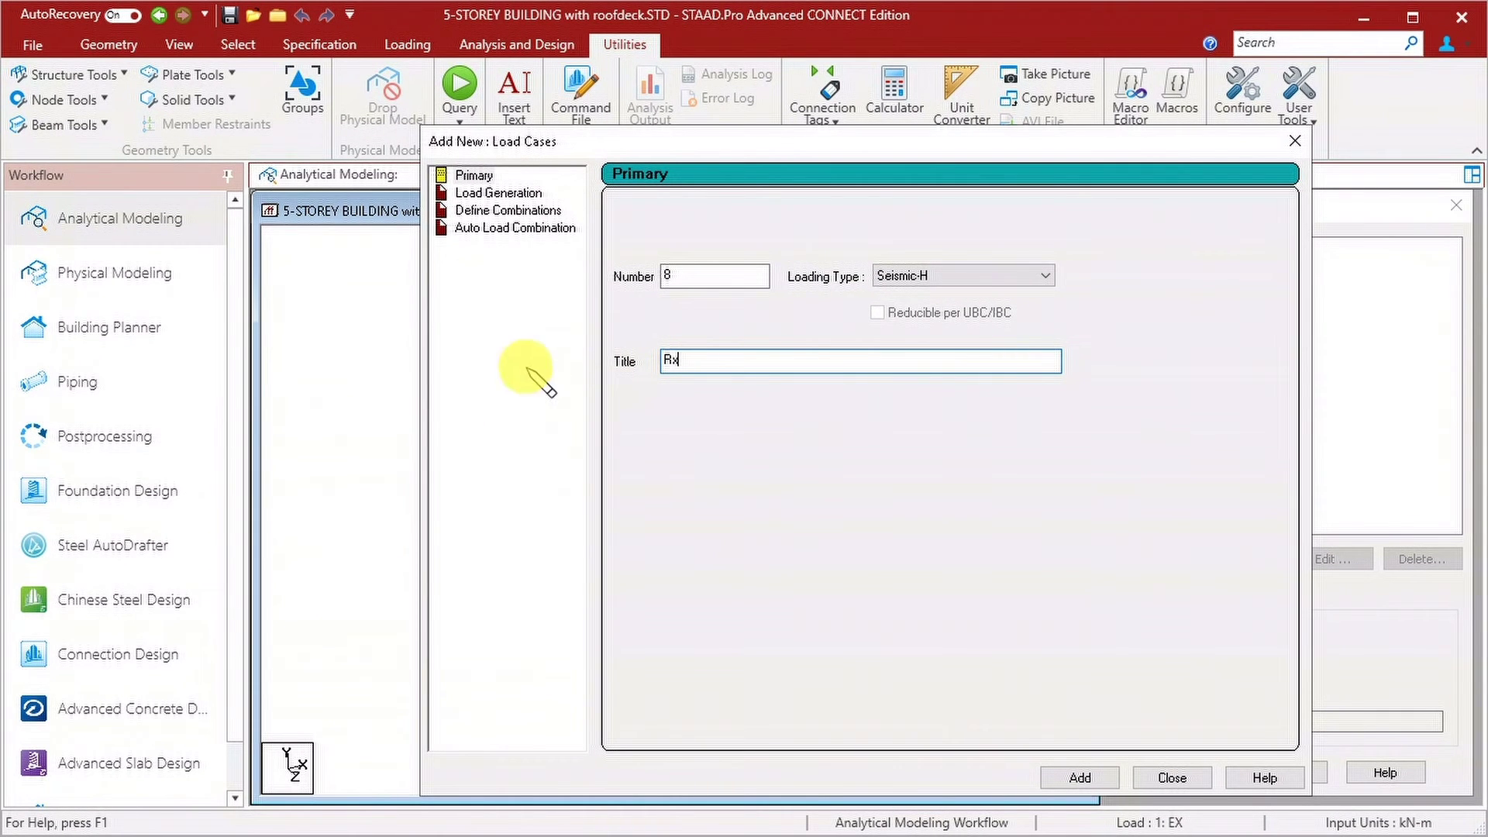
{"action": "left_click", "coordinate": [1089, 787]}
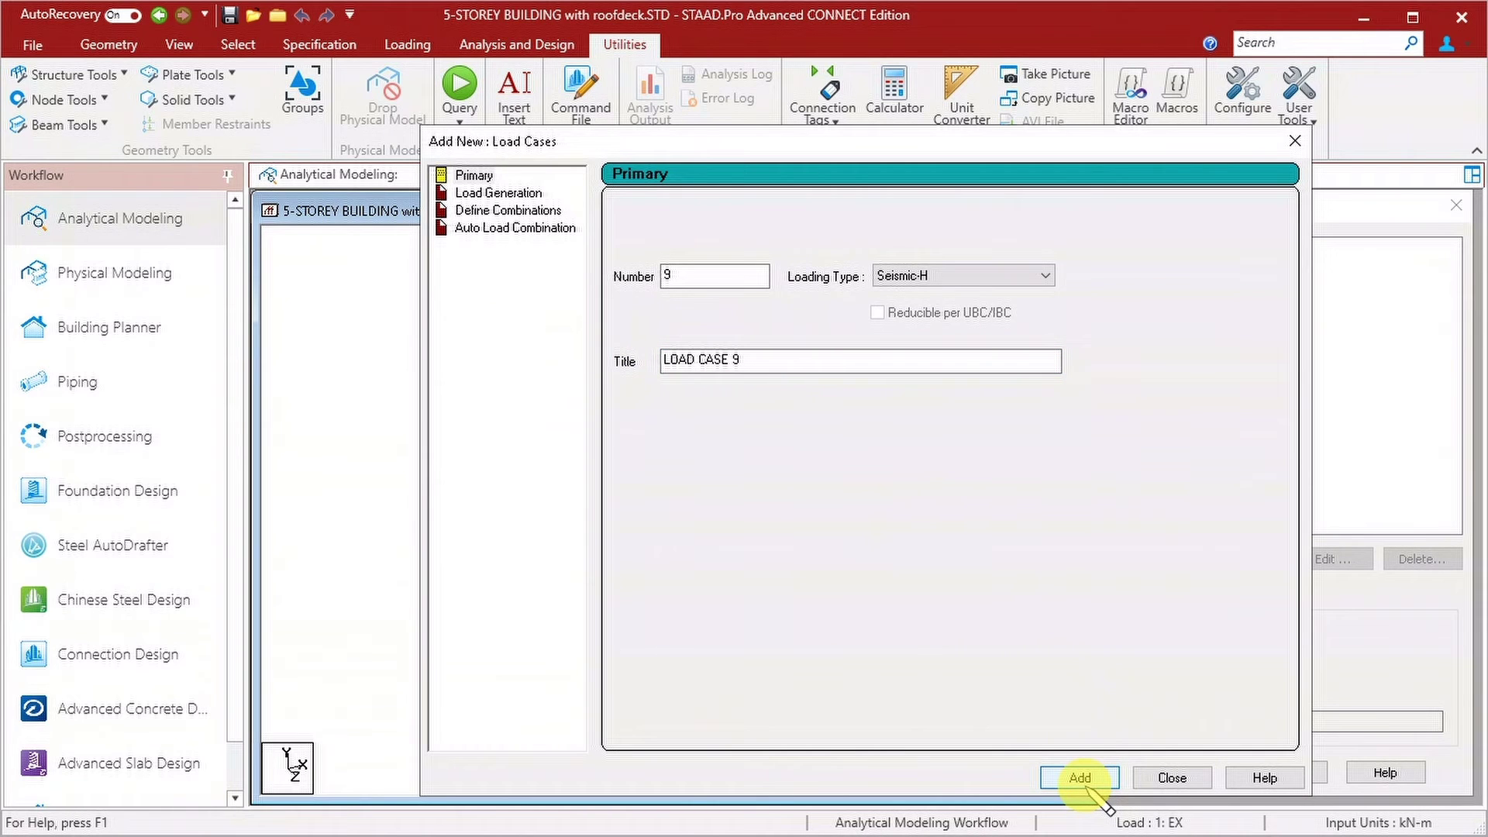
Add primary load case 9 with loading type Seismic-H and the title Rz, and finish adding load cases
{"action": "left_click_drag", "start_coordinate": [797, 359], "coordinate": [607, 365]}
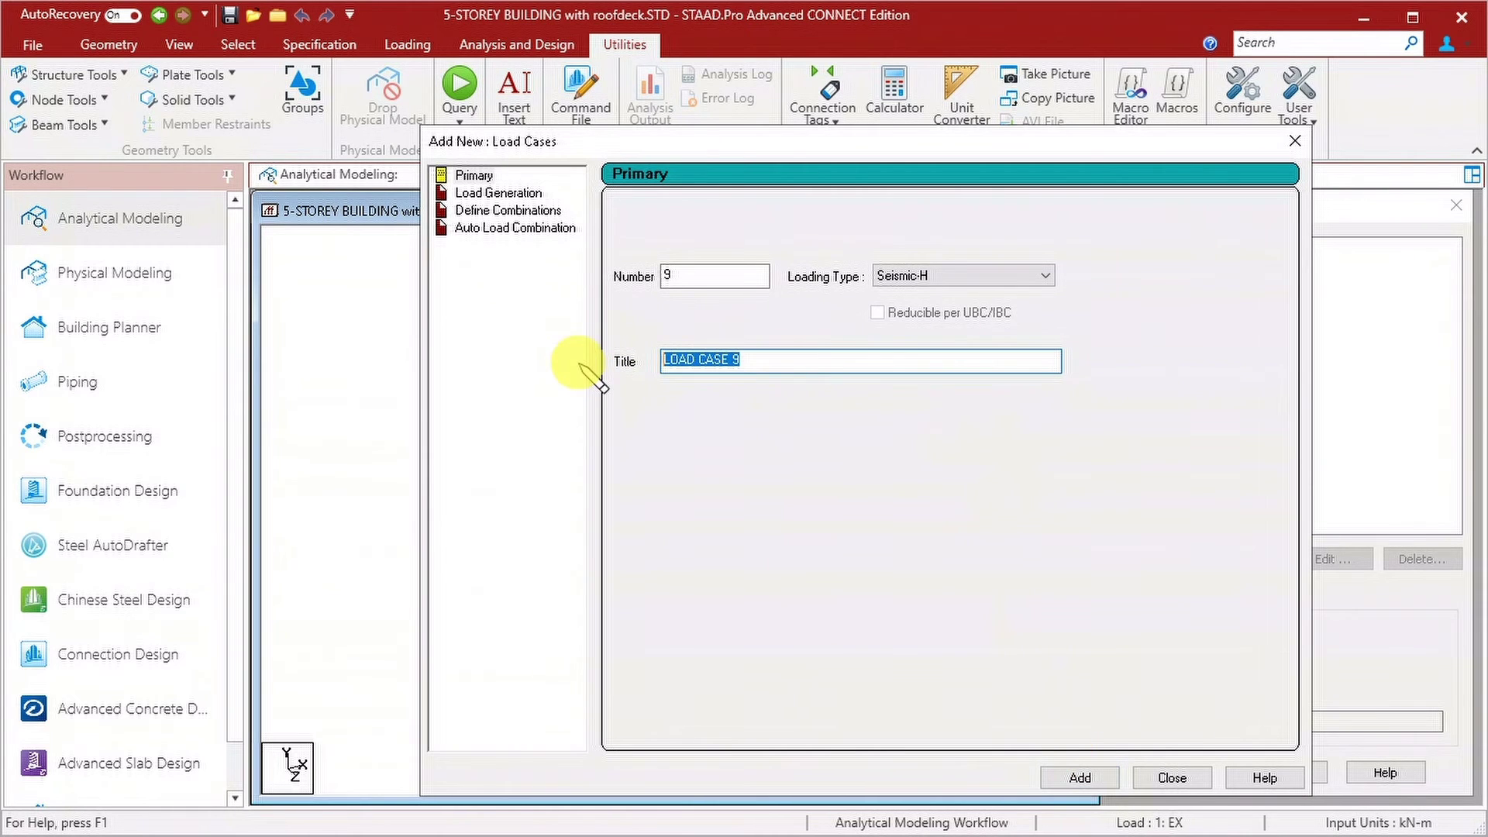
{"action": "type", "text": "Rz"}
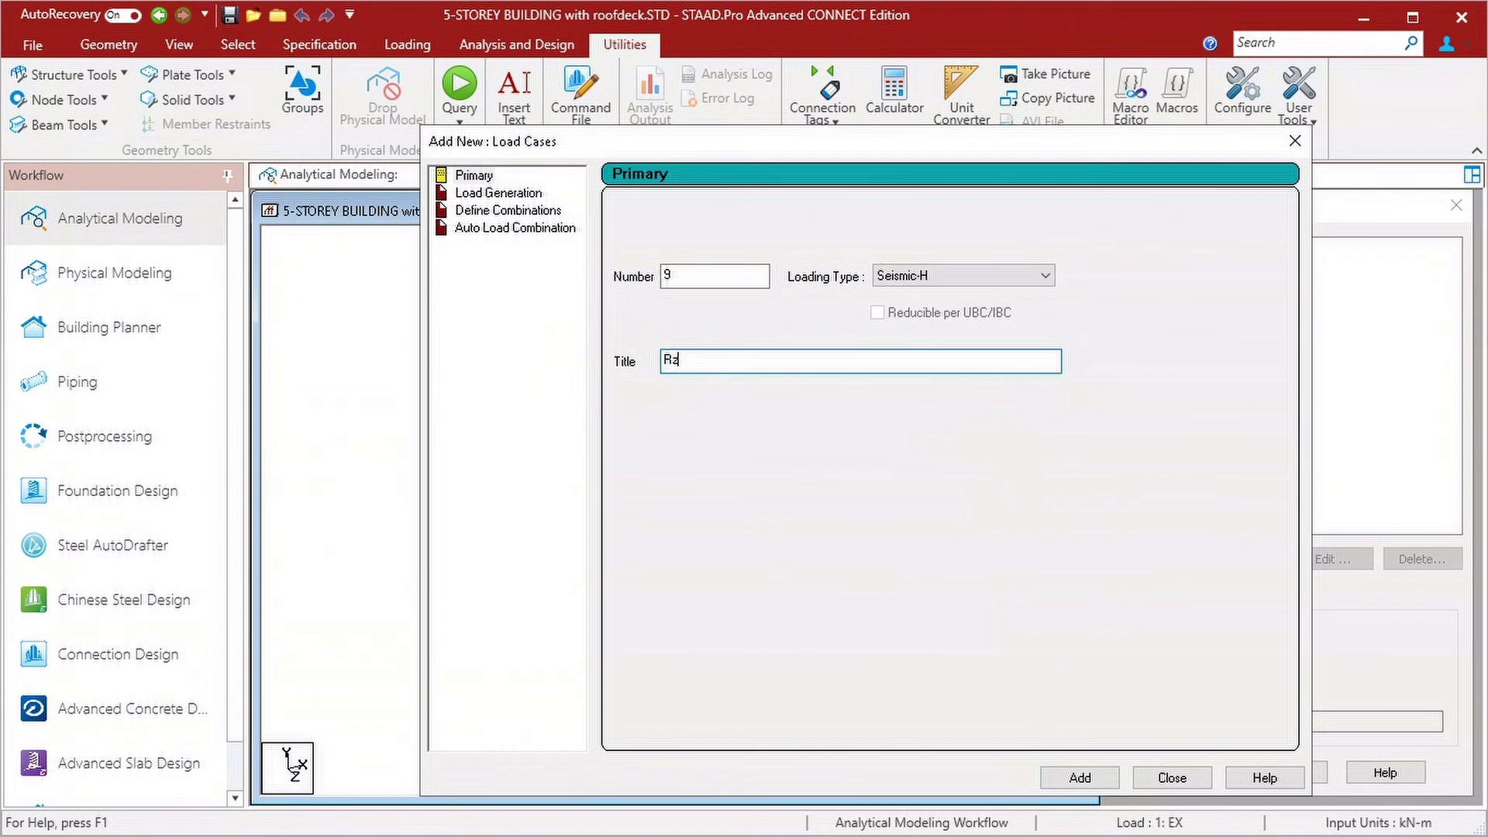
{"action": "left_click", "coordinate": [1080, 780]}
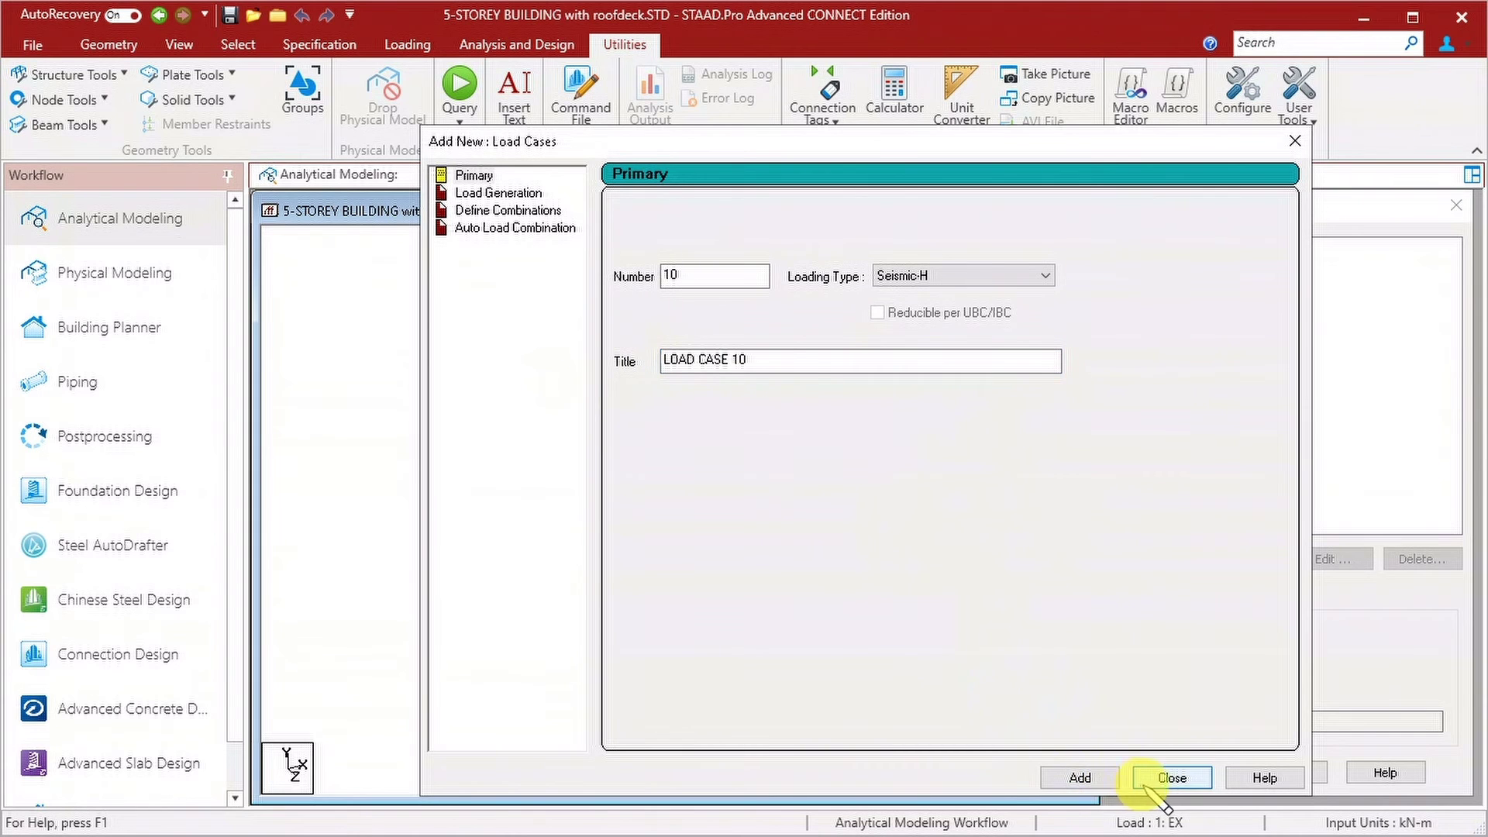
{"action": "left_click", "coordinate": [1168, 777]}
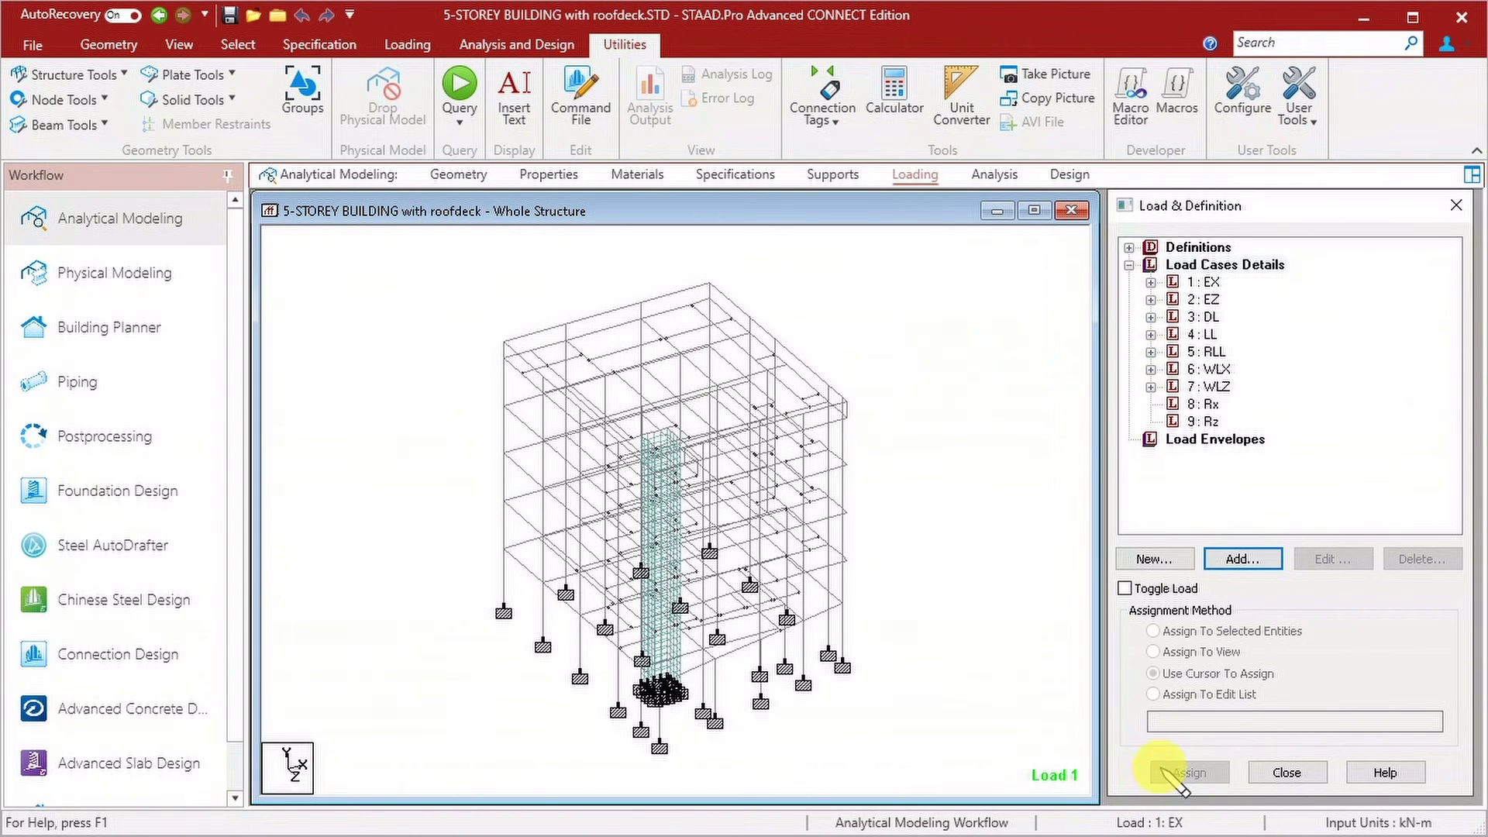
Add a custom response spectrum to load case Rx with the CQC combination method and an X direction factor of 1
{"action": "left_click", "coordinate": [1217, 404]}
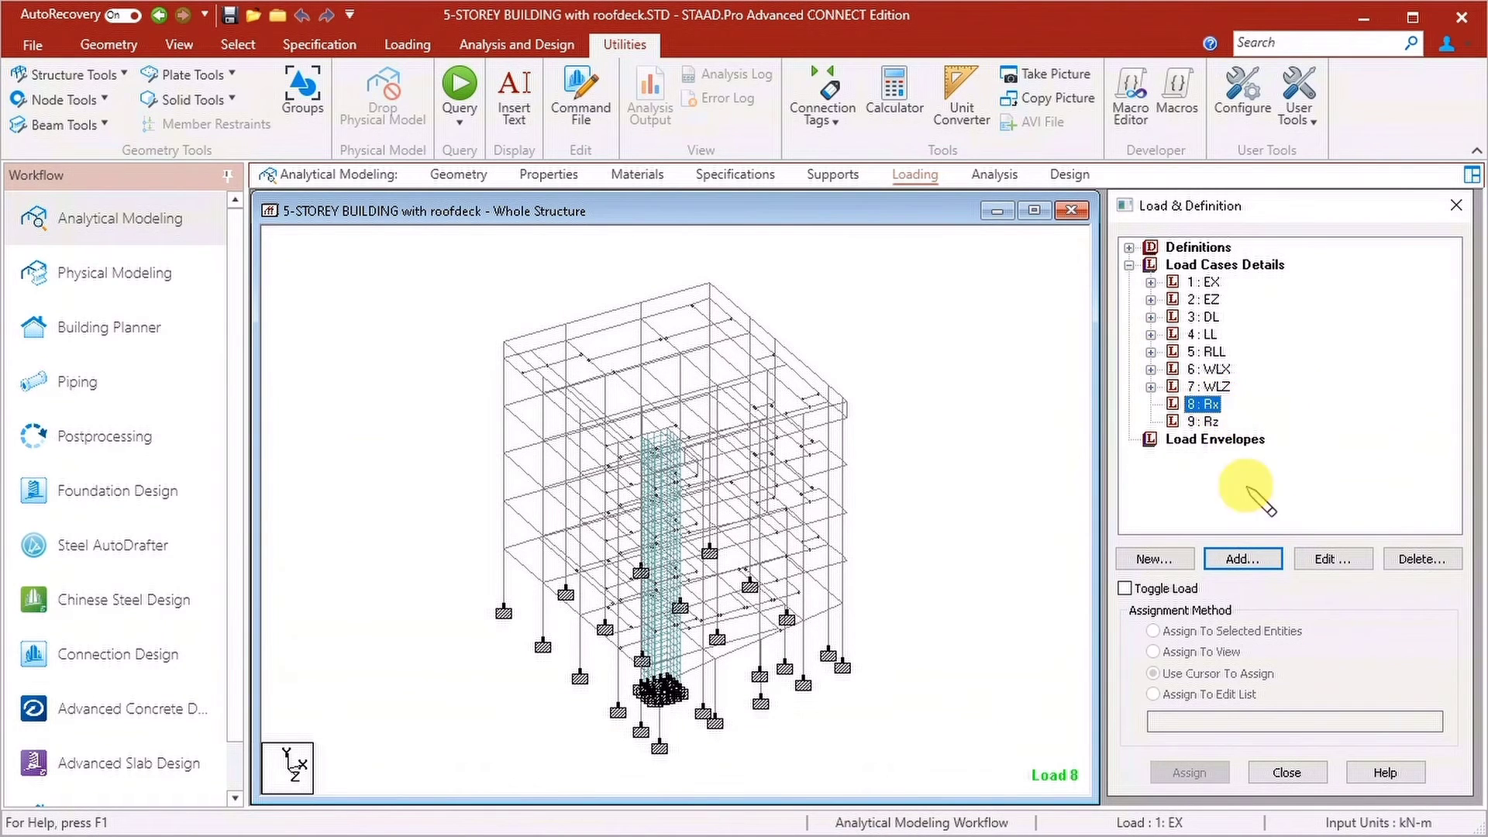
{"action": "left_click", "coordinate": [1238, 557]}
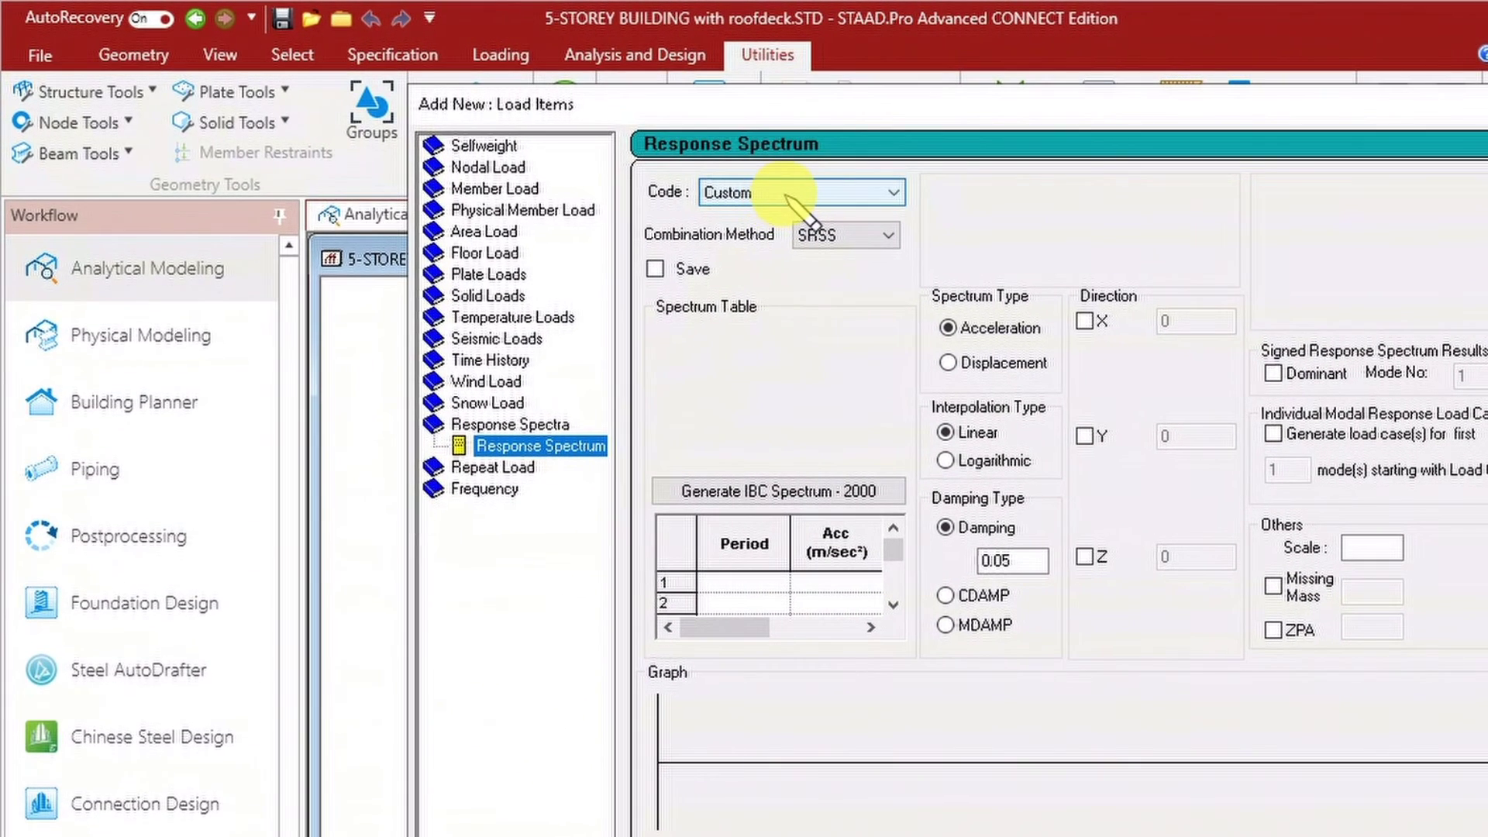
{"action": "left_click", "coordinate": [840, 234]}
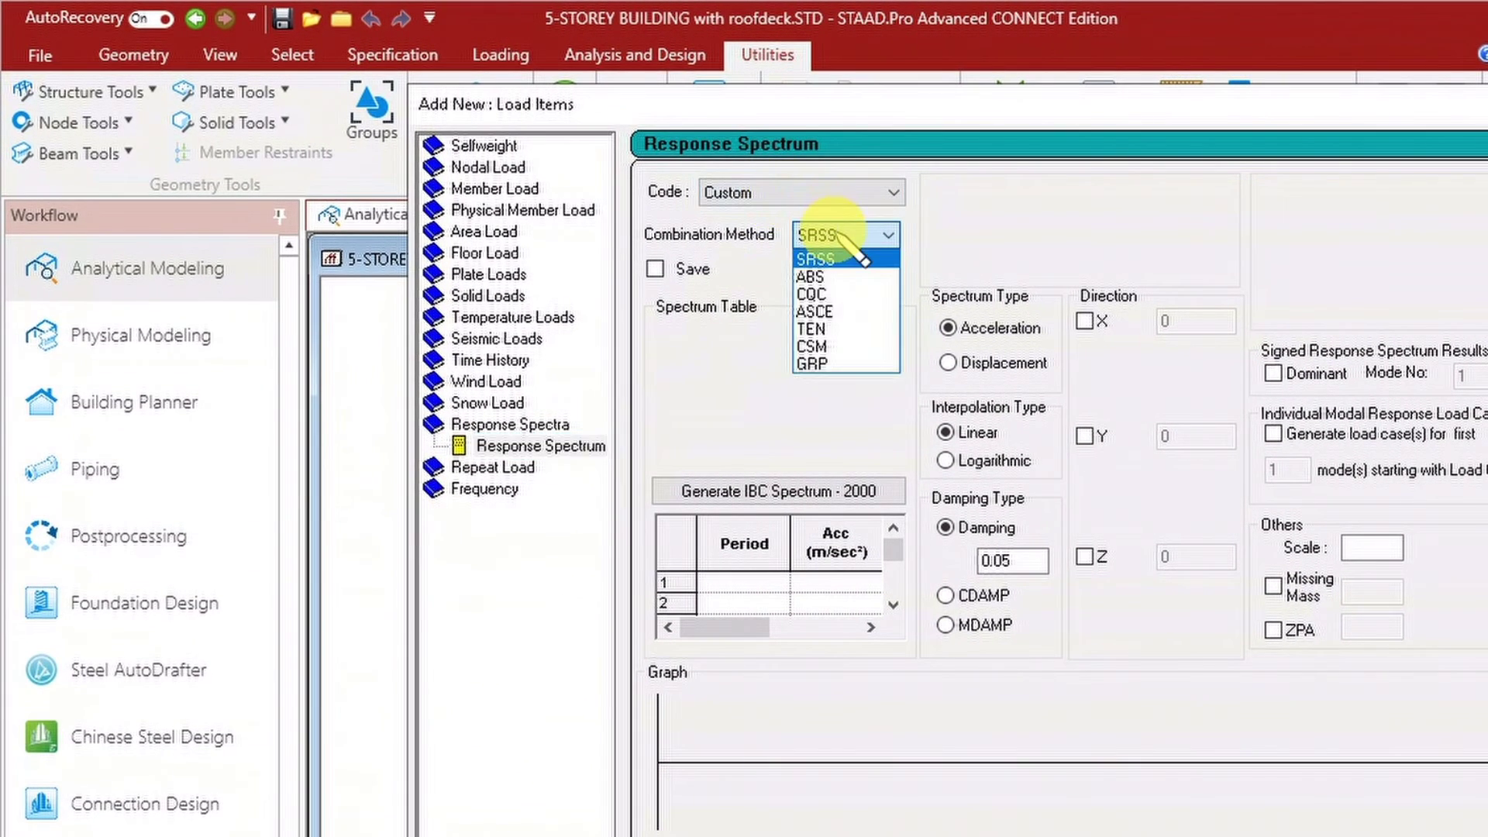
{"action": "left_click", "coordinate": [823, 282]}
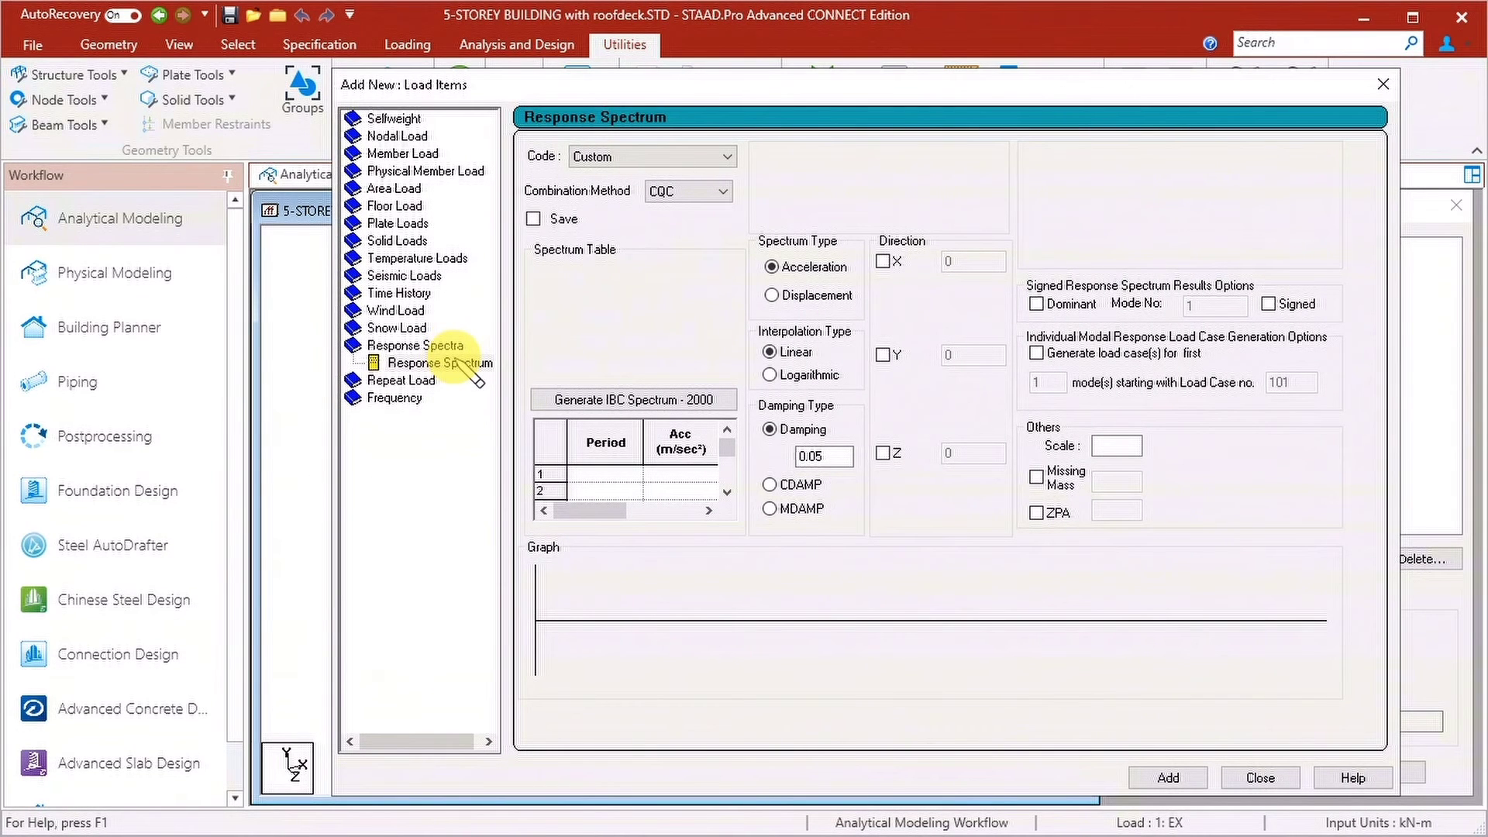
{"action": "left_click", "coordinate": [882, 262]}
{"action": "double_click", "coordinate": [963, 260]}
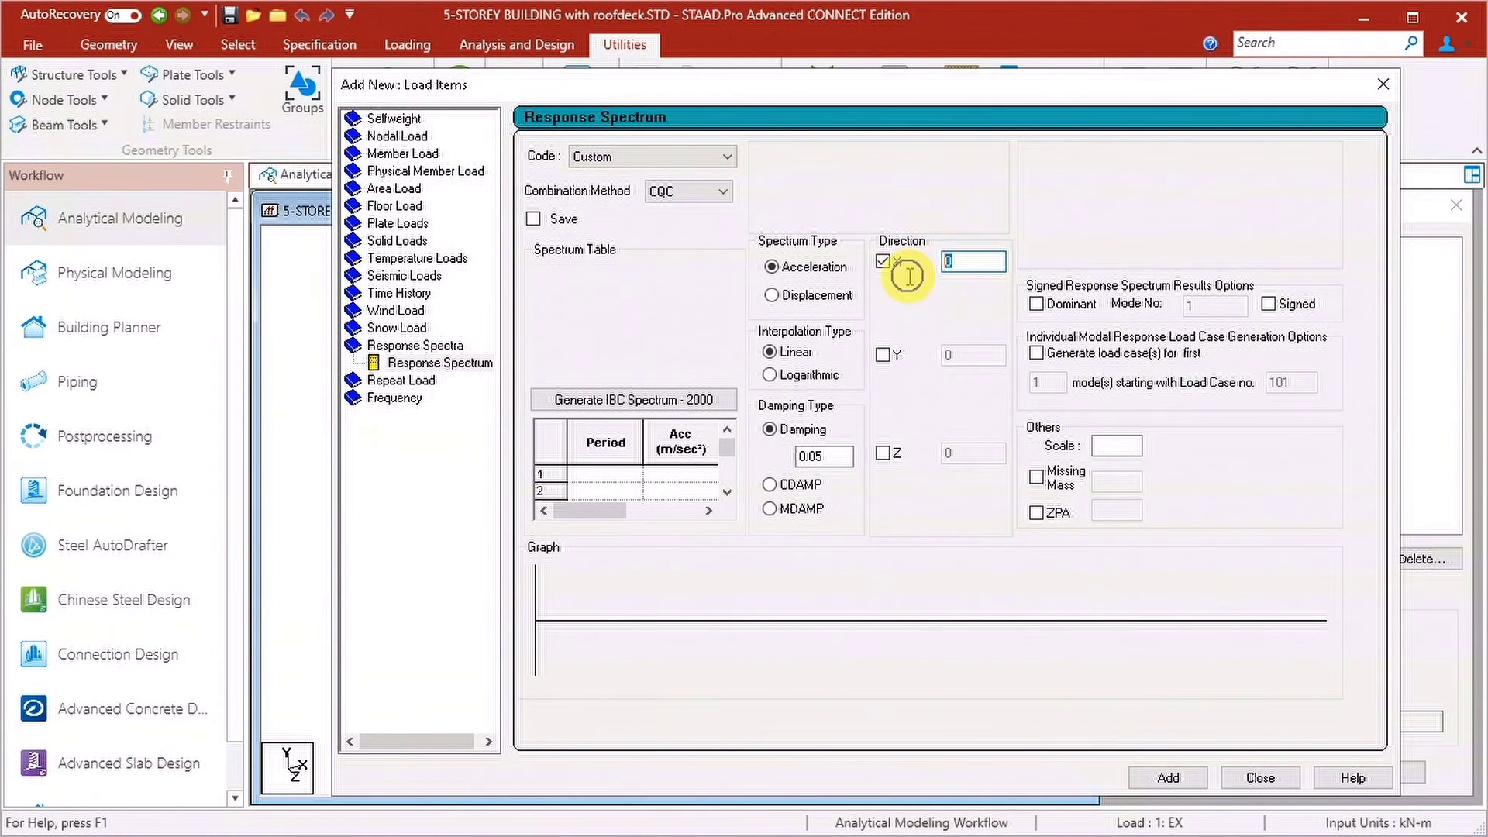
{"action": "type", "text": "1"}
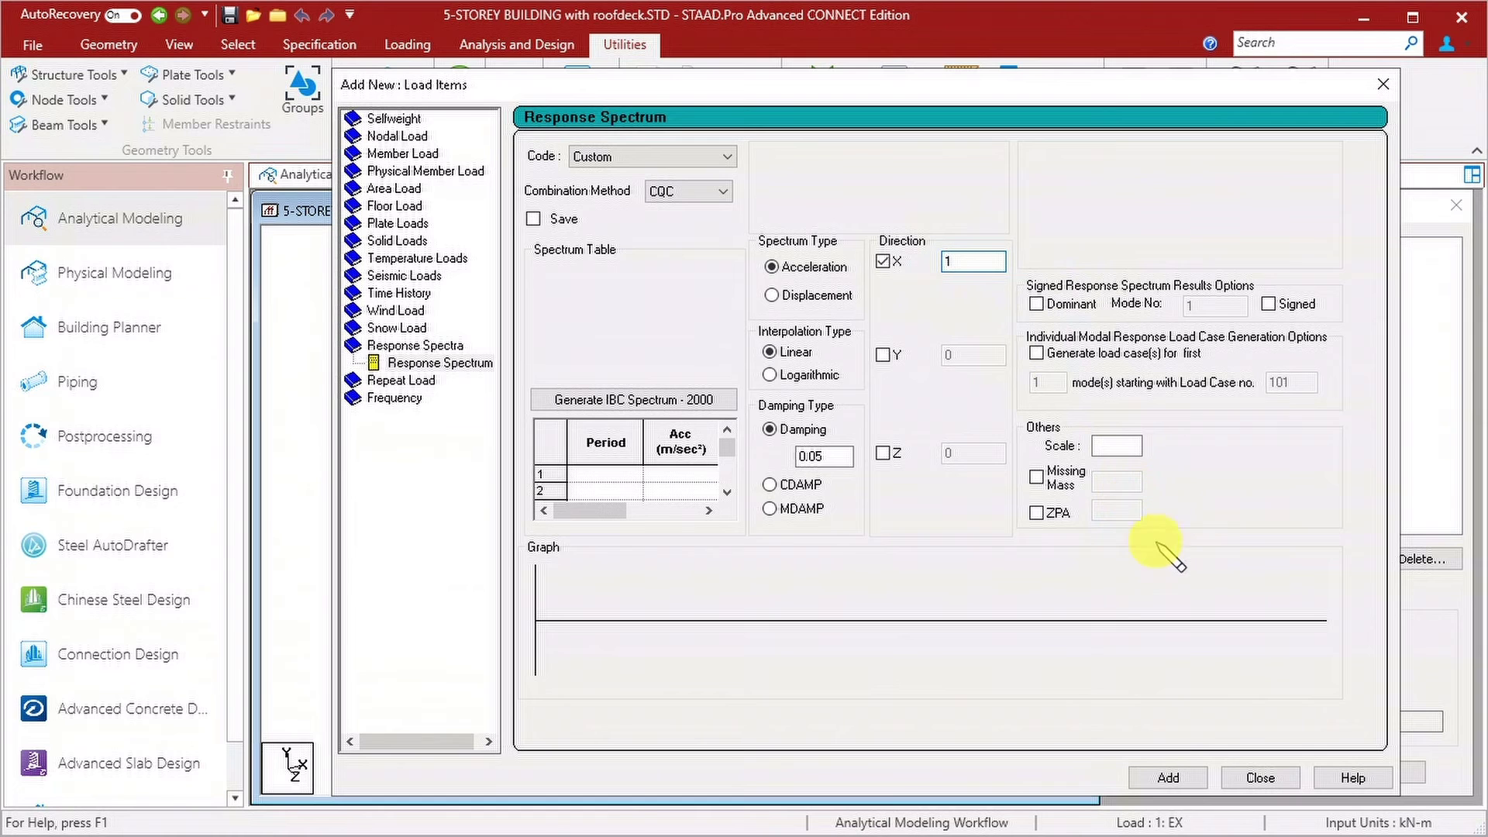
{"action": "left_click", "coordinate": [1169, 776]}
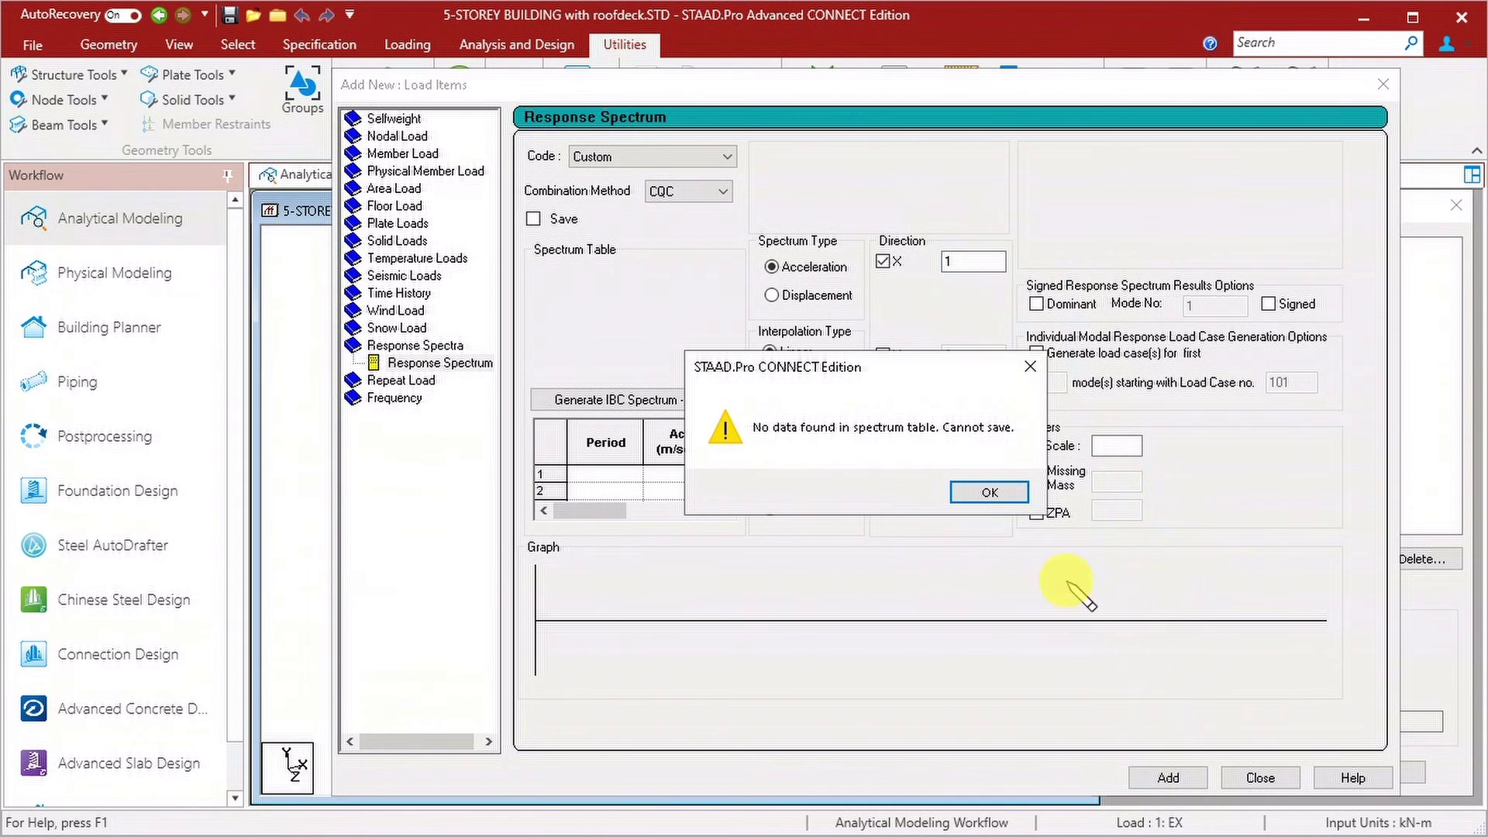
{"action": "left_click", "coordinate": [1000, 496]}
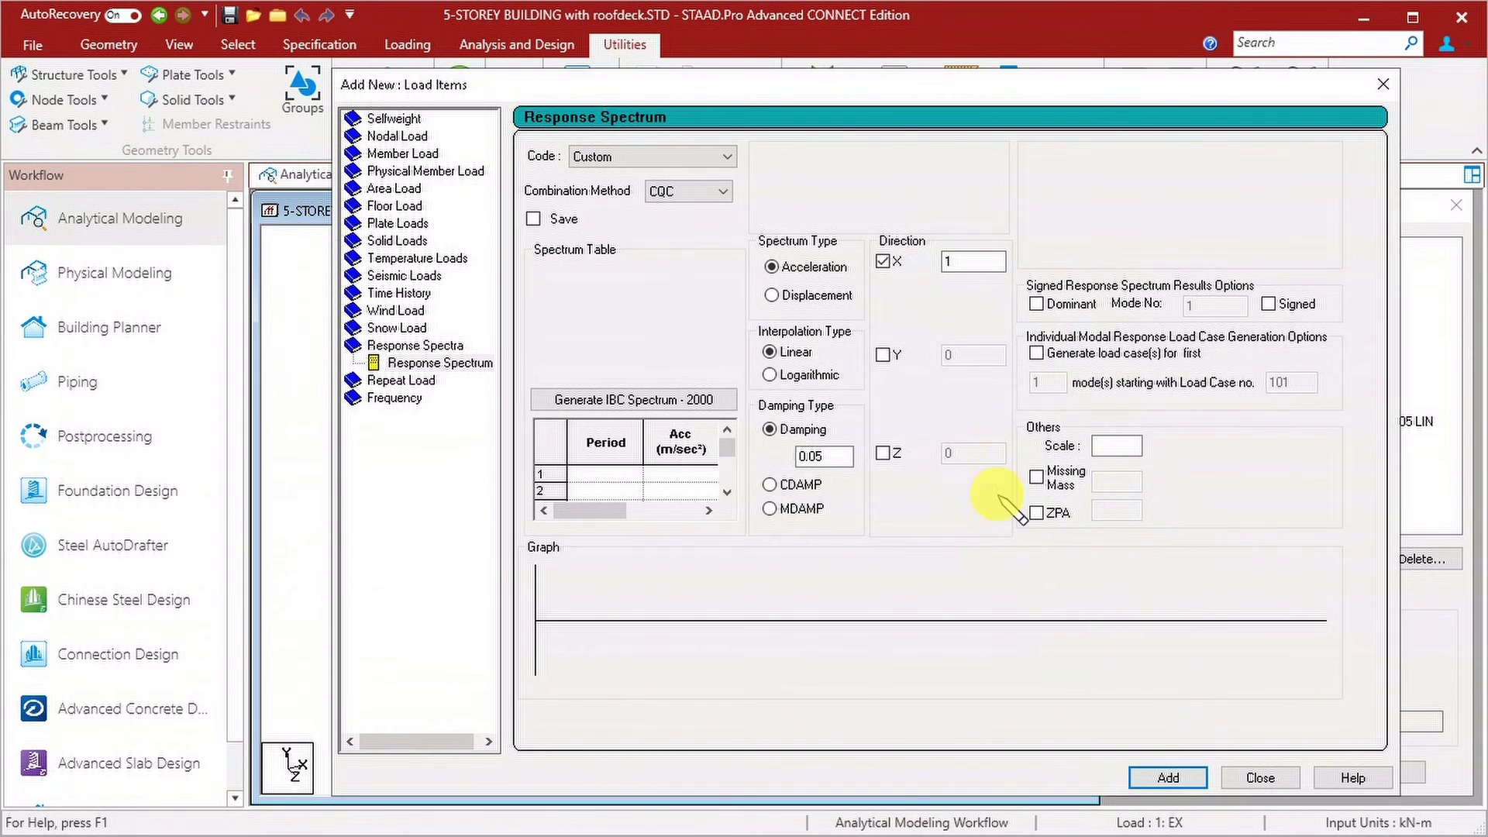
{"action": "left_click", "coordinate": [1260, 777]}
Add a custom response spectrum to load case Rz with the CQC combination method and a Z direction factor of 1
{"action": "left_click", "coordinate": [1213, 439]}
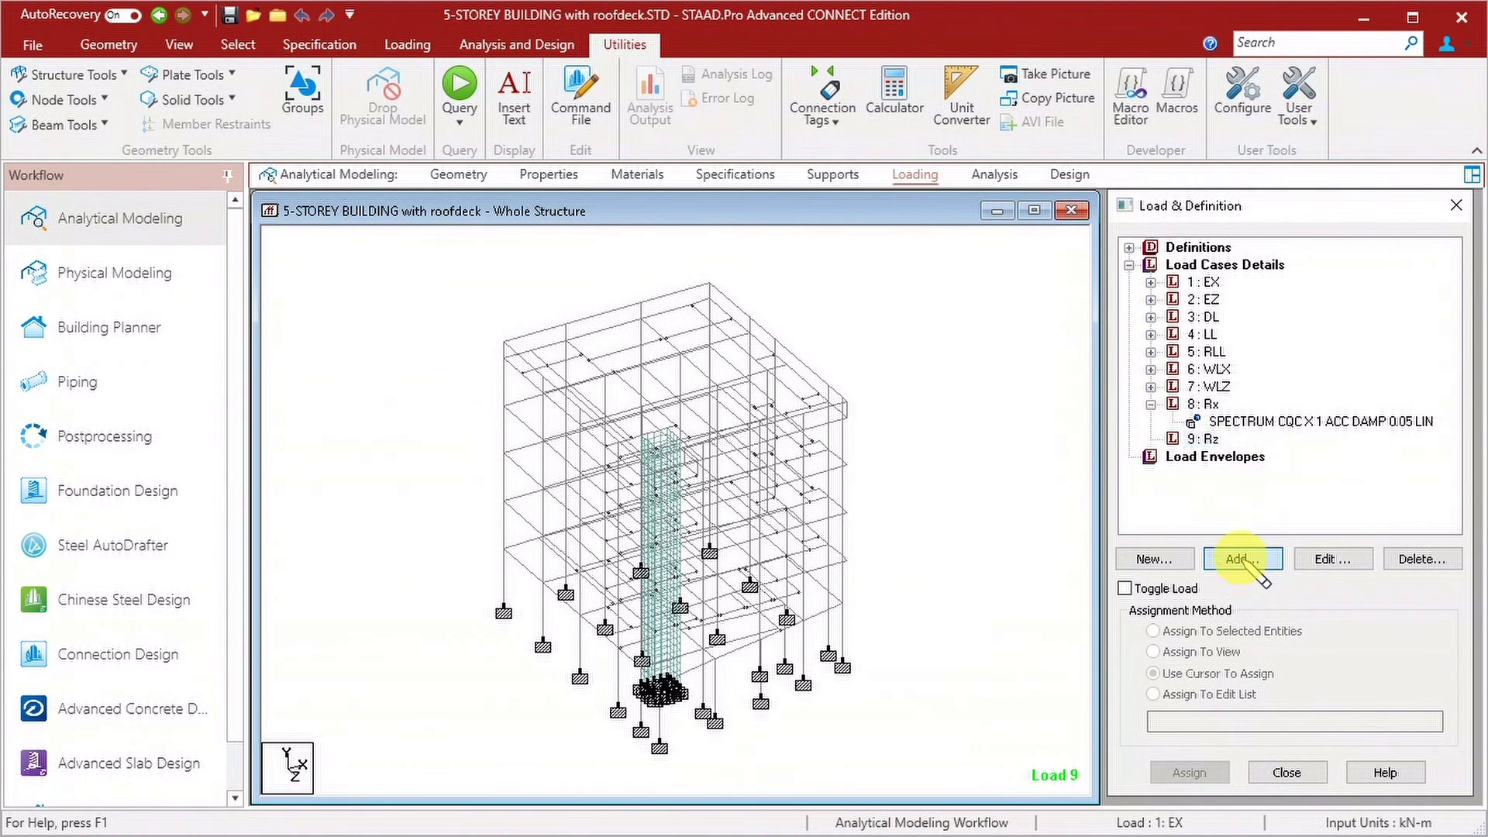
{"action": "left_click", "coordinate": [1240, 559]}
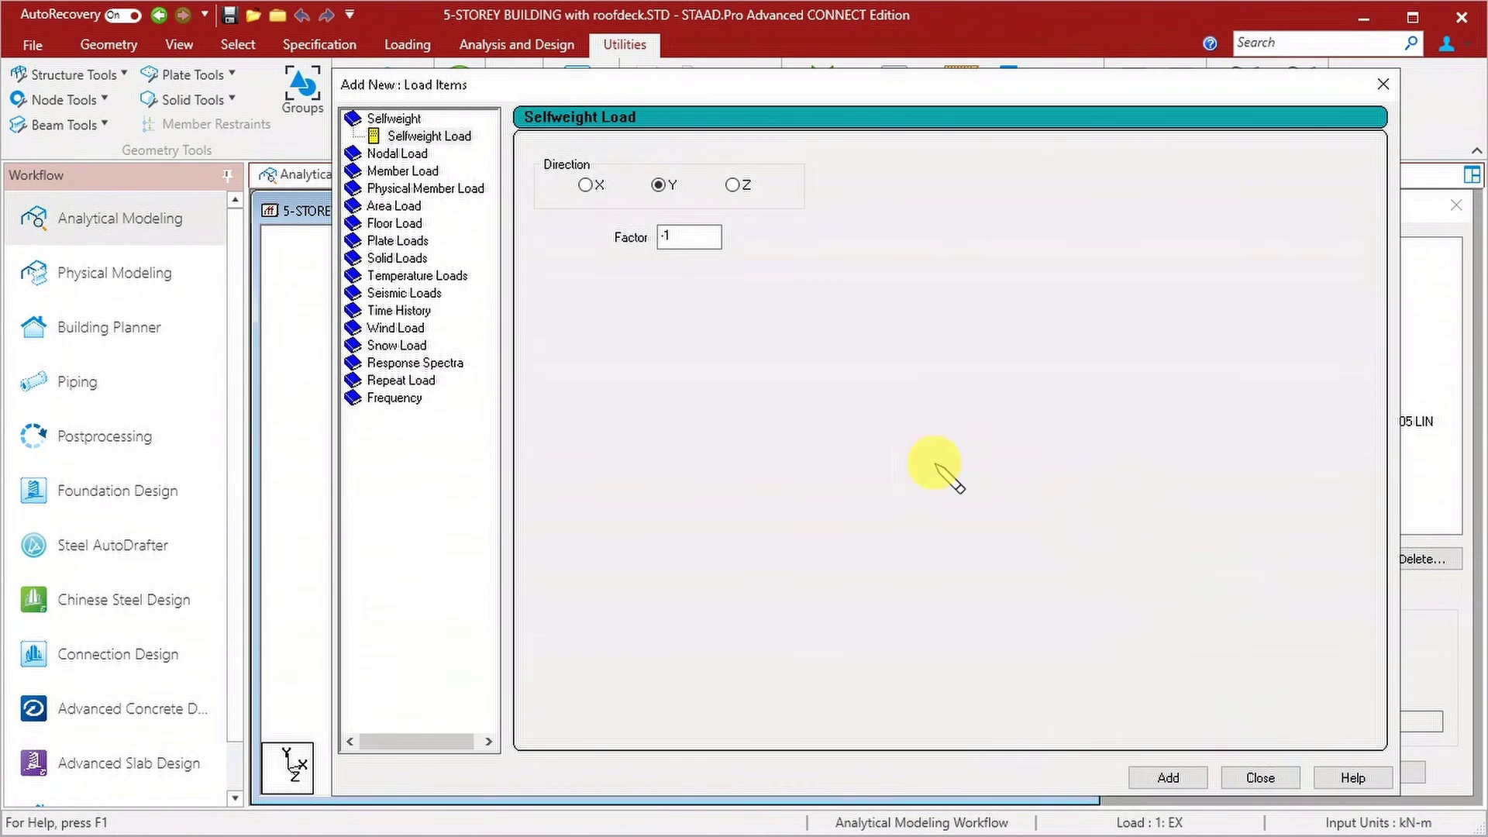
{"action": "left_click", "coordinate": [434, 363]}
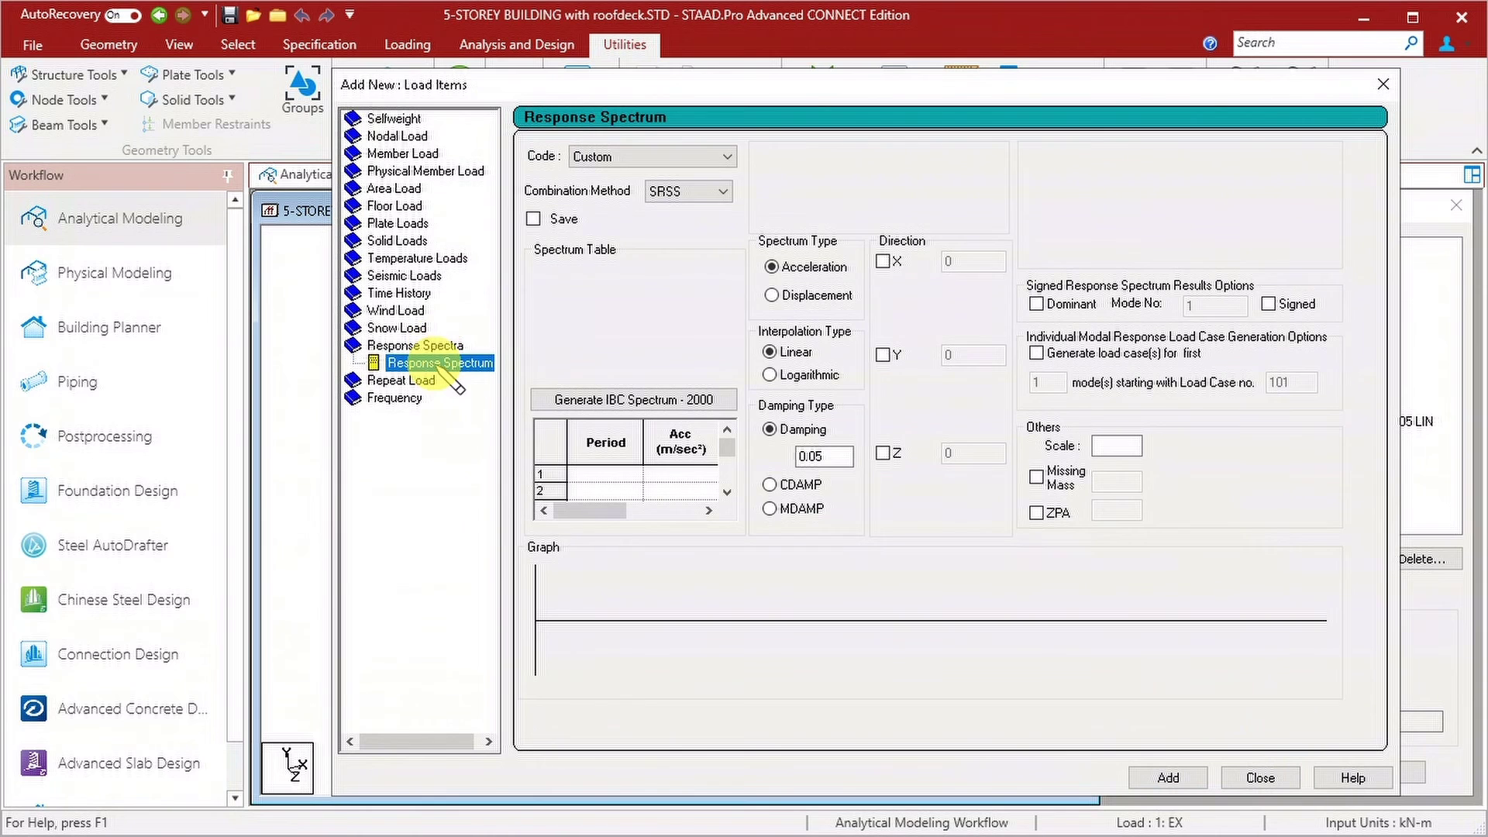
{"action": "left_click", "coordinate": [688, 191]}
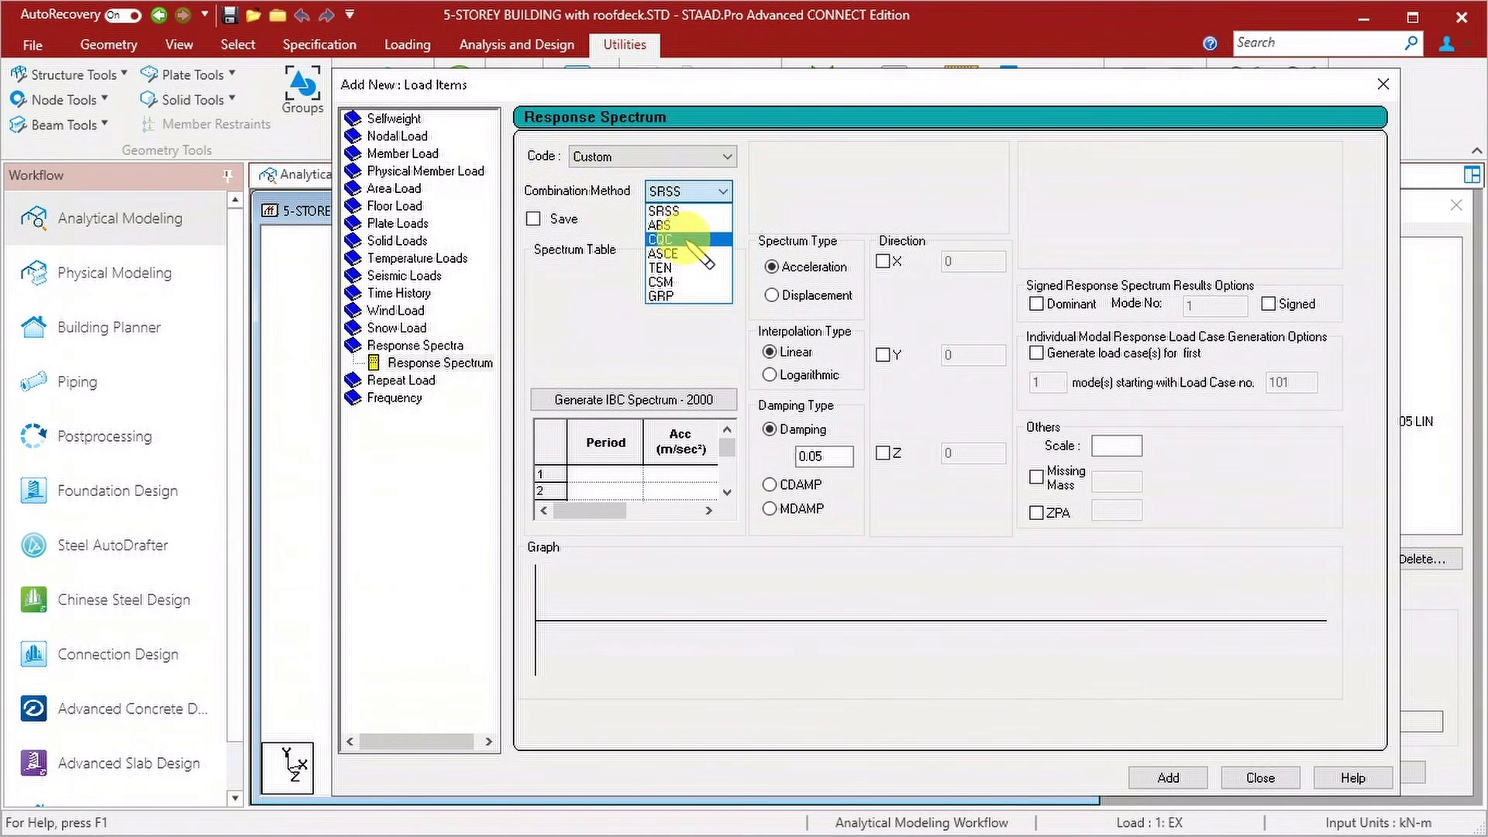
{"action": "left_click", "coordinate": [695, 240]}
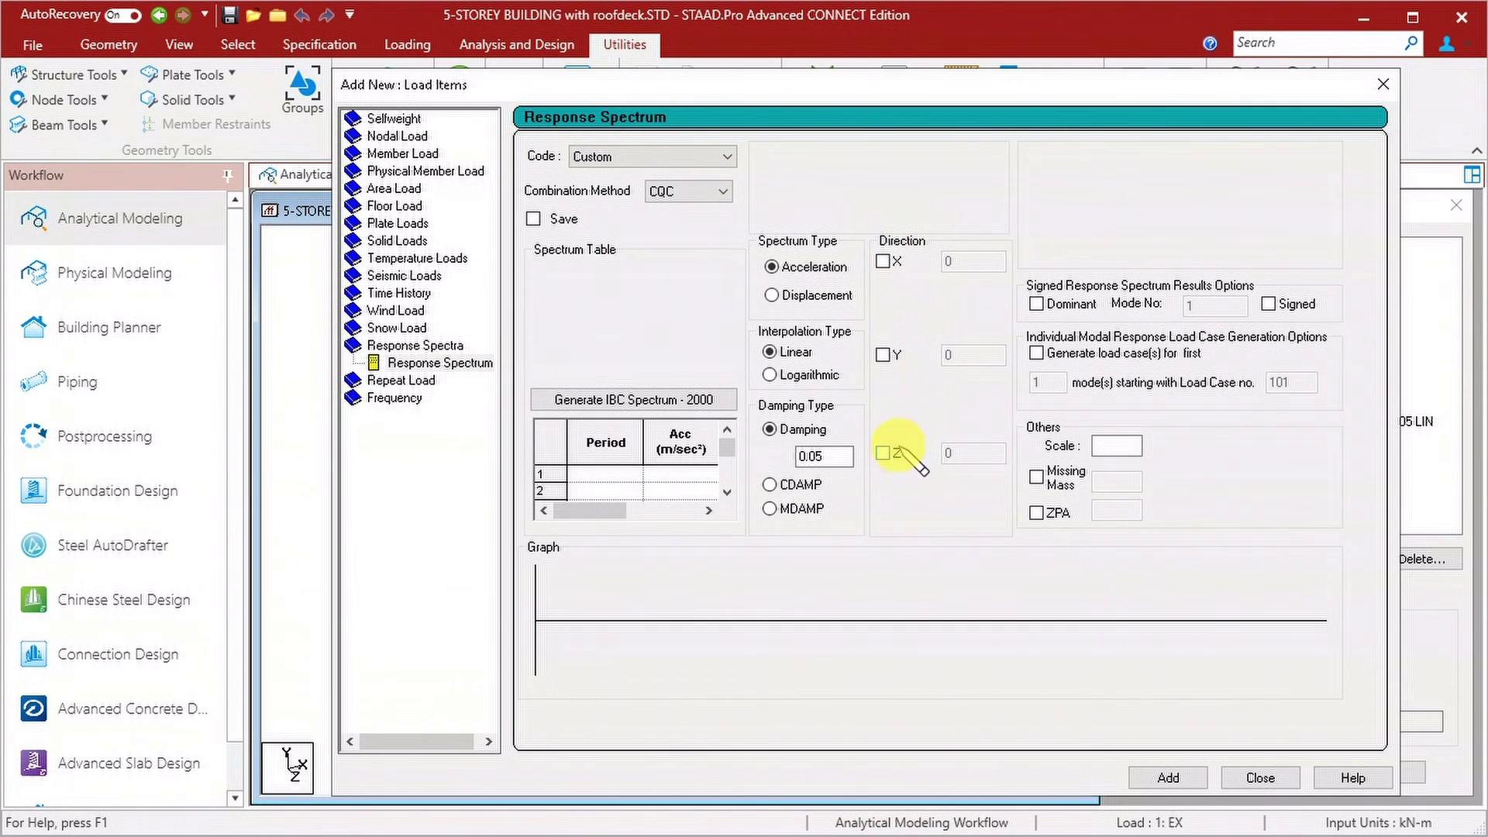
{"action": "double_click", "coordinate": [970, 449]}
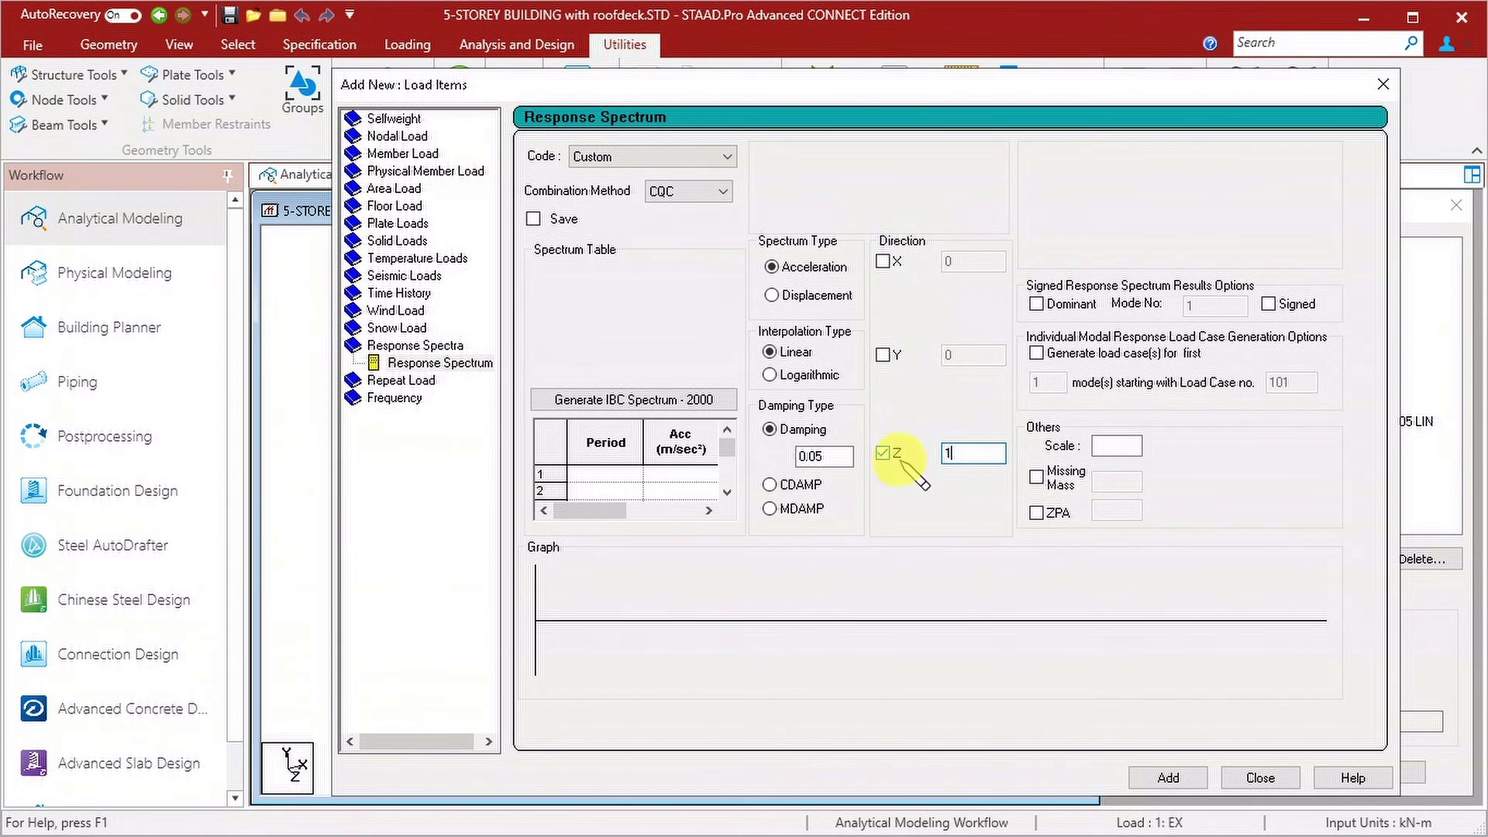
{"action": "left_click", "coordinate": [1168, 778]}
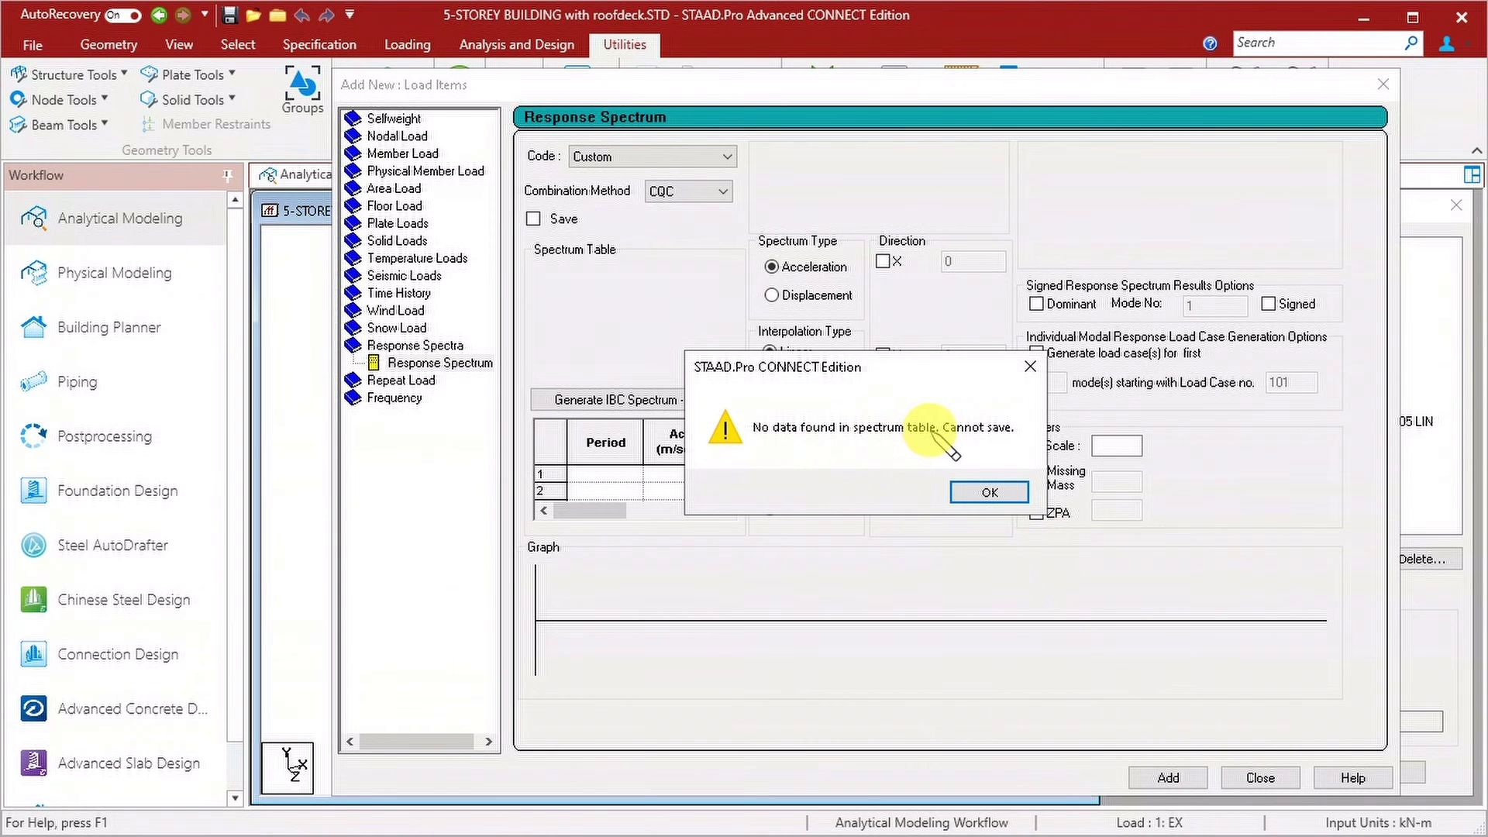
{"action": "left_click", "coordinate": [985, 494]}
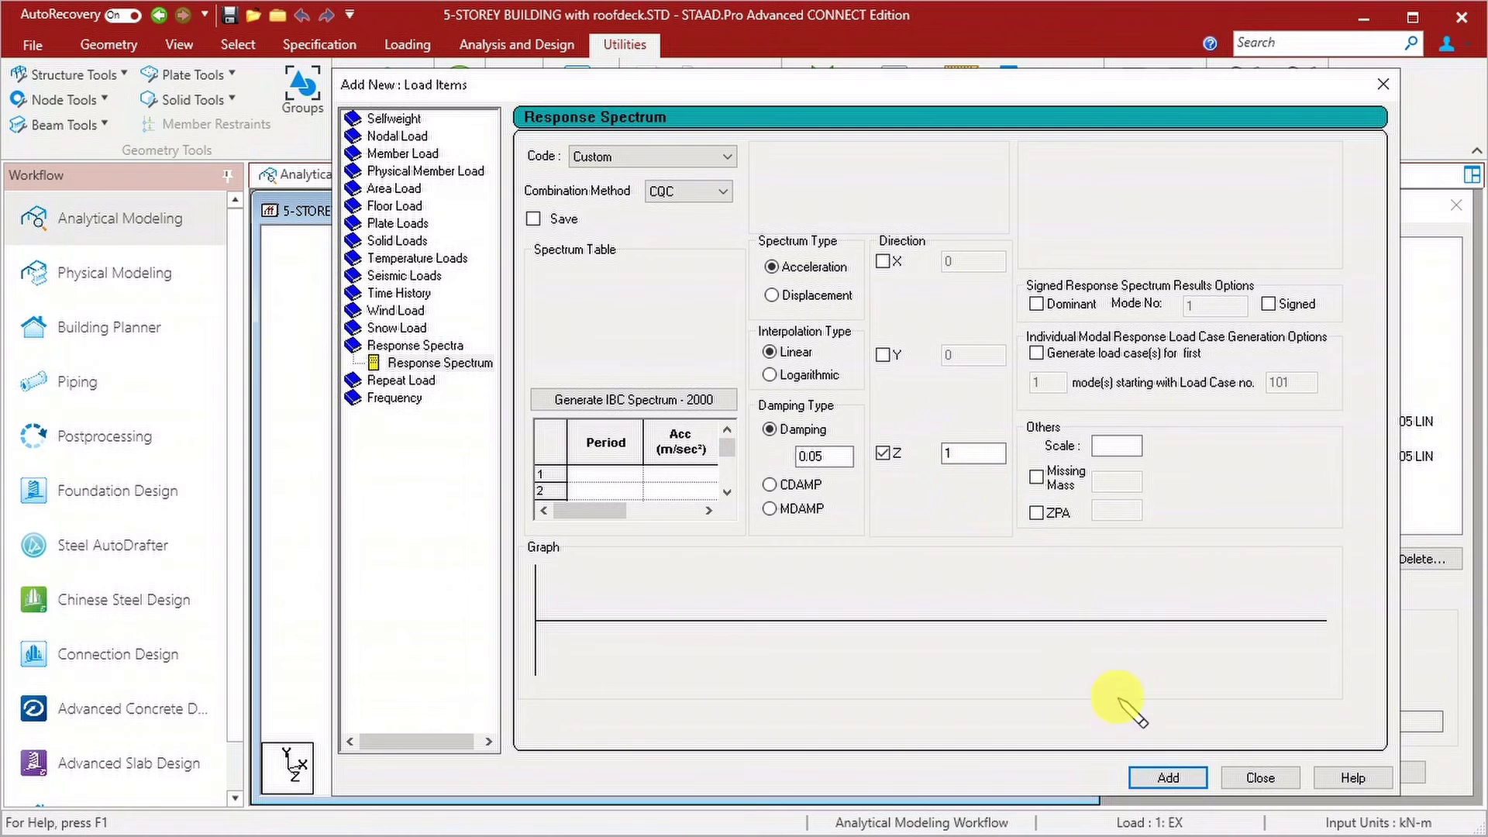
{"action": "left_click", "coordinate": [1259, 778]}
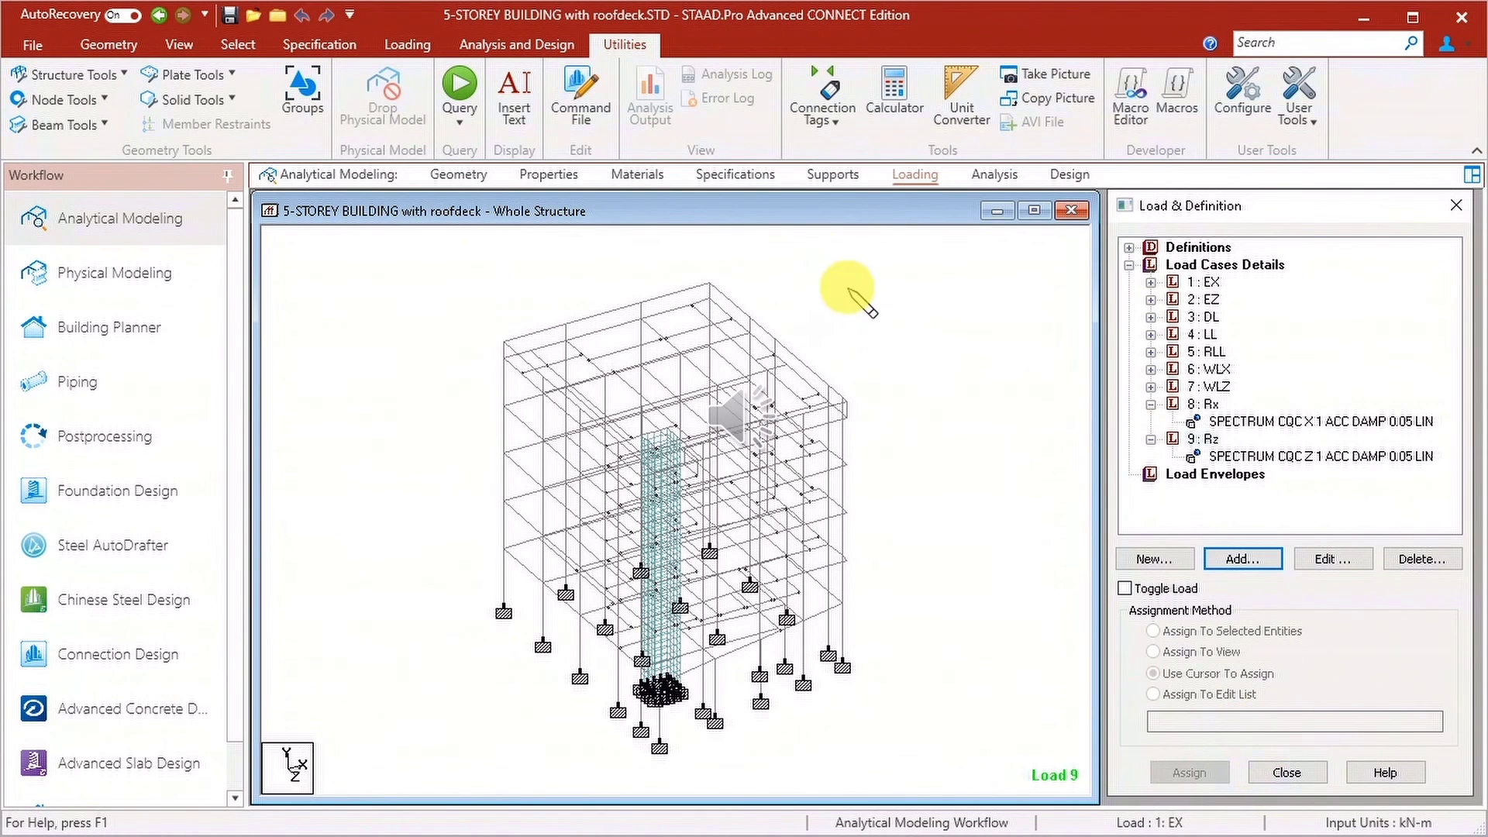
Open the structure's command file, saving the model changes, and go to the LOAD 9 section
{"action": "left_click", "coordinate": [586, 115]}
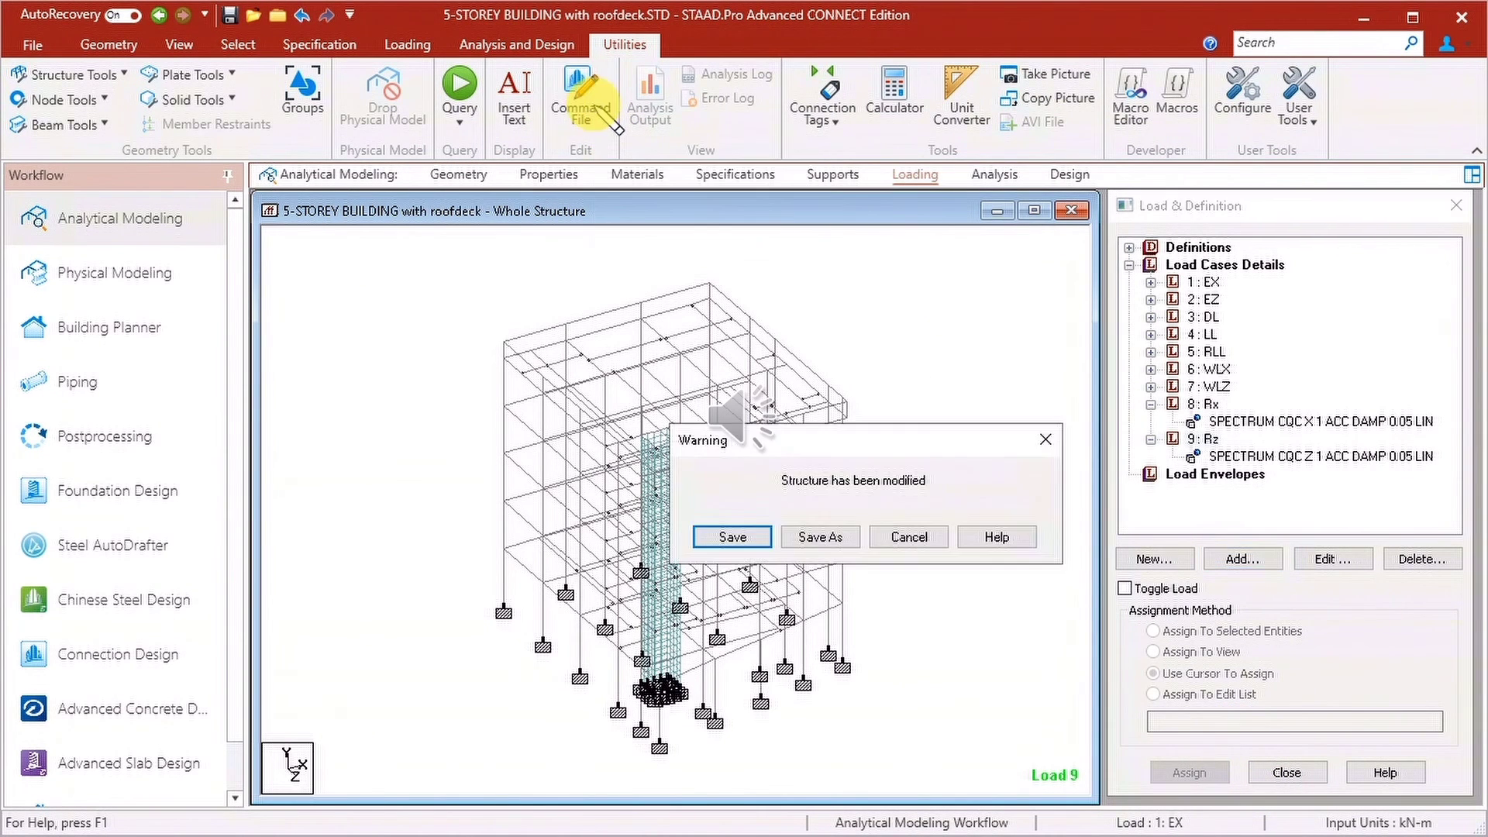
{"action": "left_click", "coordinate": [733, 537]}
{"action": "scroll", "coordinate": [217, 473], "scroll_direction": "down", "scroll_amount": 10}
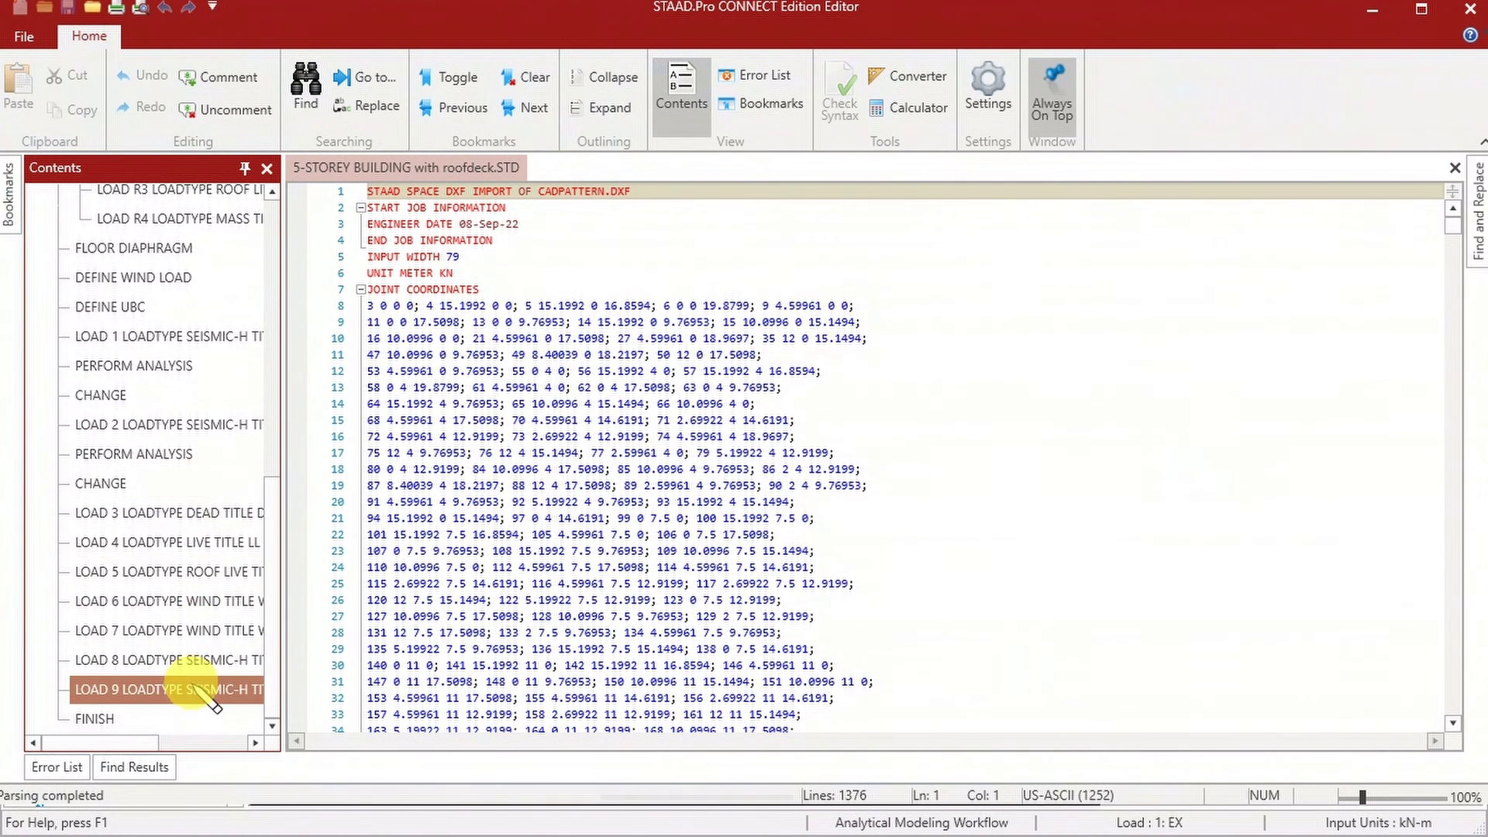
{"action": "left_click", "coordinate": [194, 690]}
{"action": "left_click", "coordinate": [620, 534]}
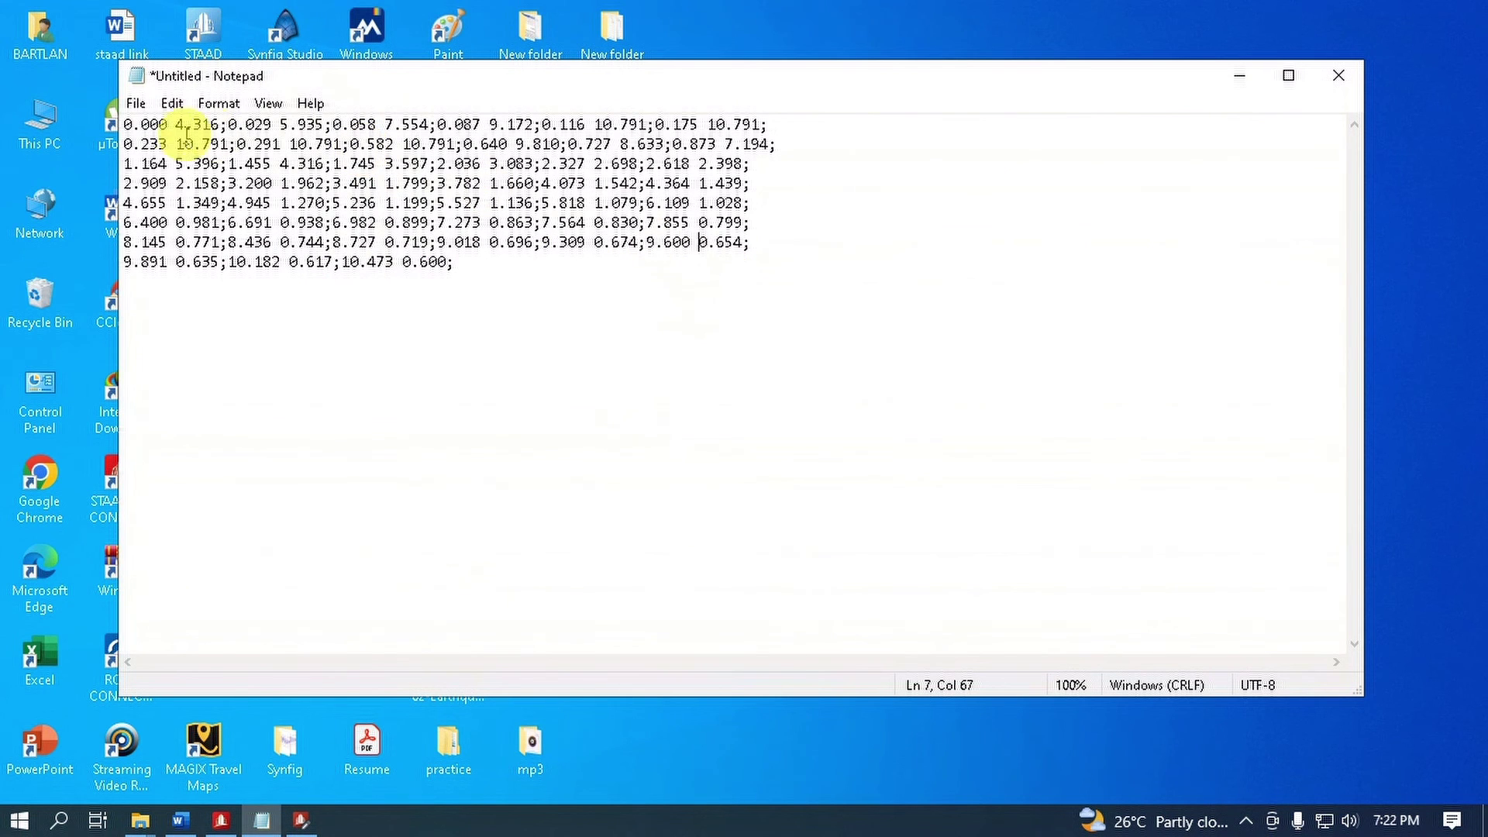
Switch to Notepad and copy all eight rows of period and acceleration pairs
{"action": "left_click_drag", "start_coordinate": [124, 122], "coordinate": [465, 266]}
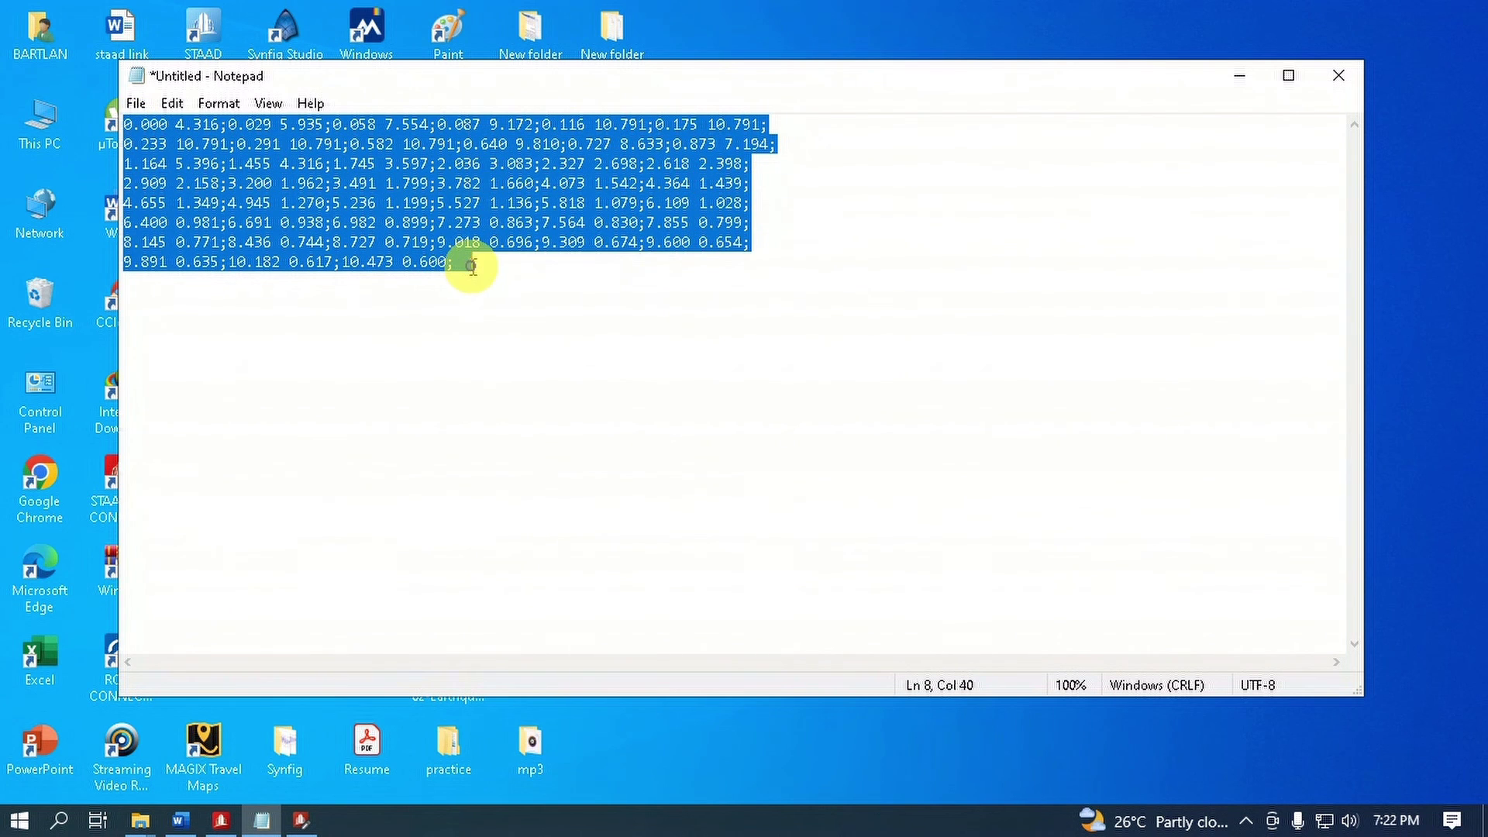
{"action": "right_click", "coordinate": [425, 205]}
{"action": "left_click", "coordinate": [500, 276]}
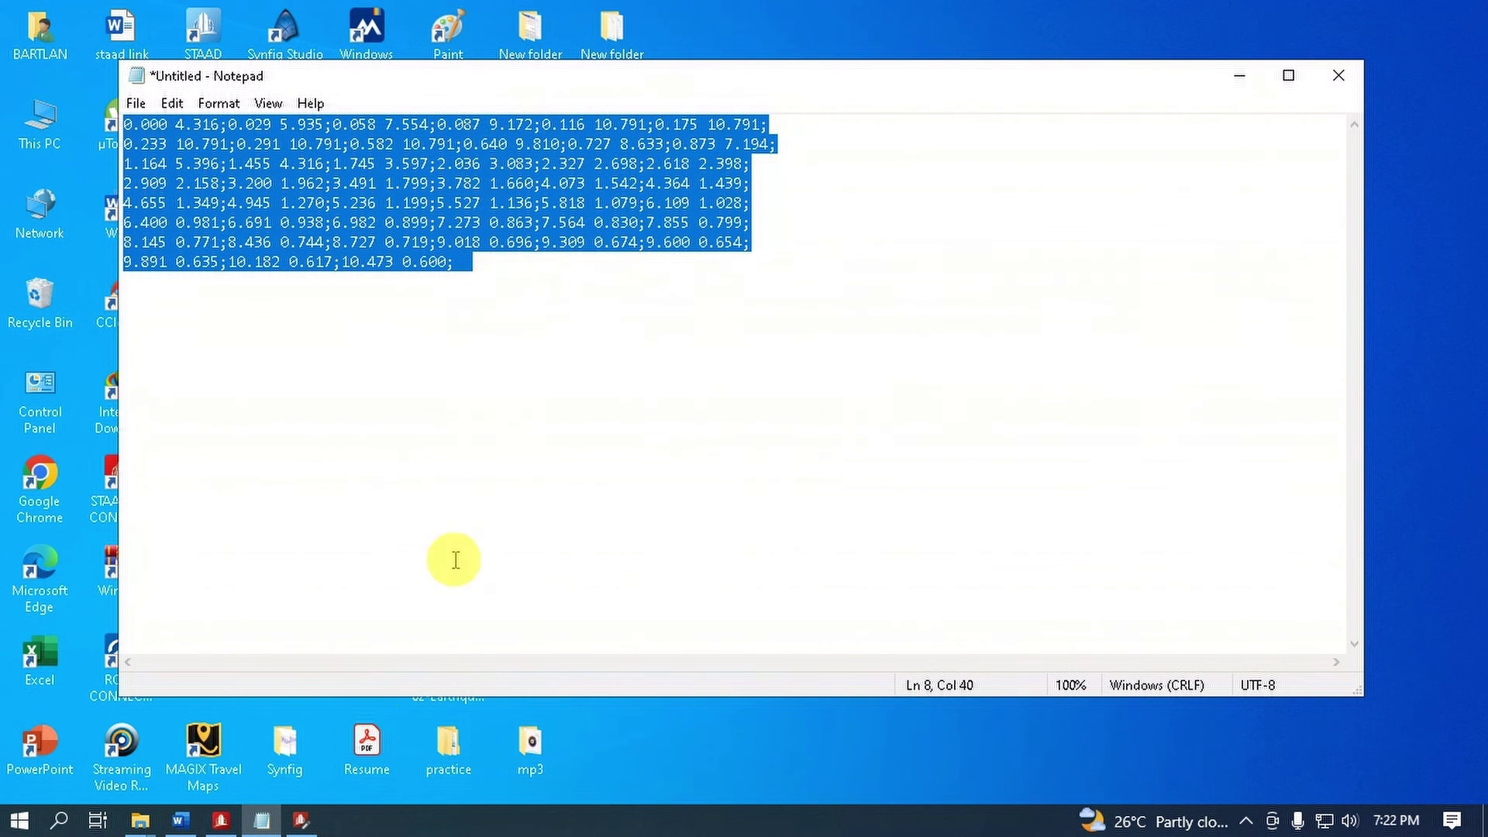
Switch back to the STAAD.Pro command file editor and paste the copied period and acceleration pairs under the LOAD 8 (Rx) SPECTRUM line
{"action": "left_click", "coordinate": [302, 820]}
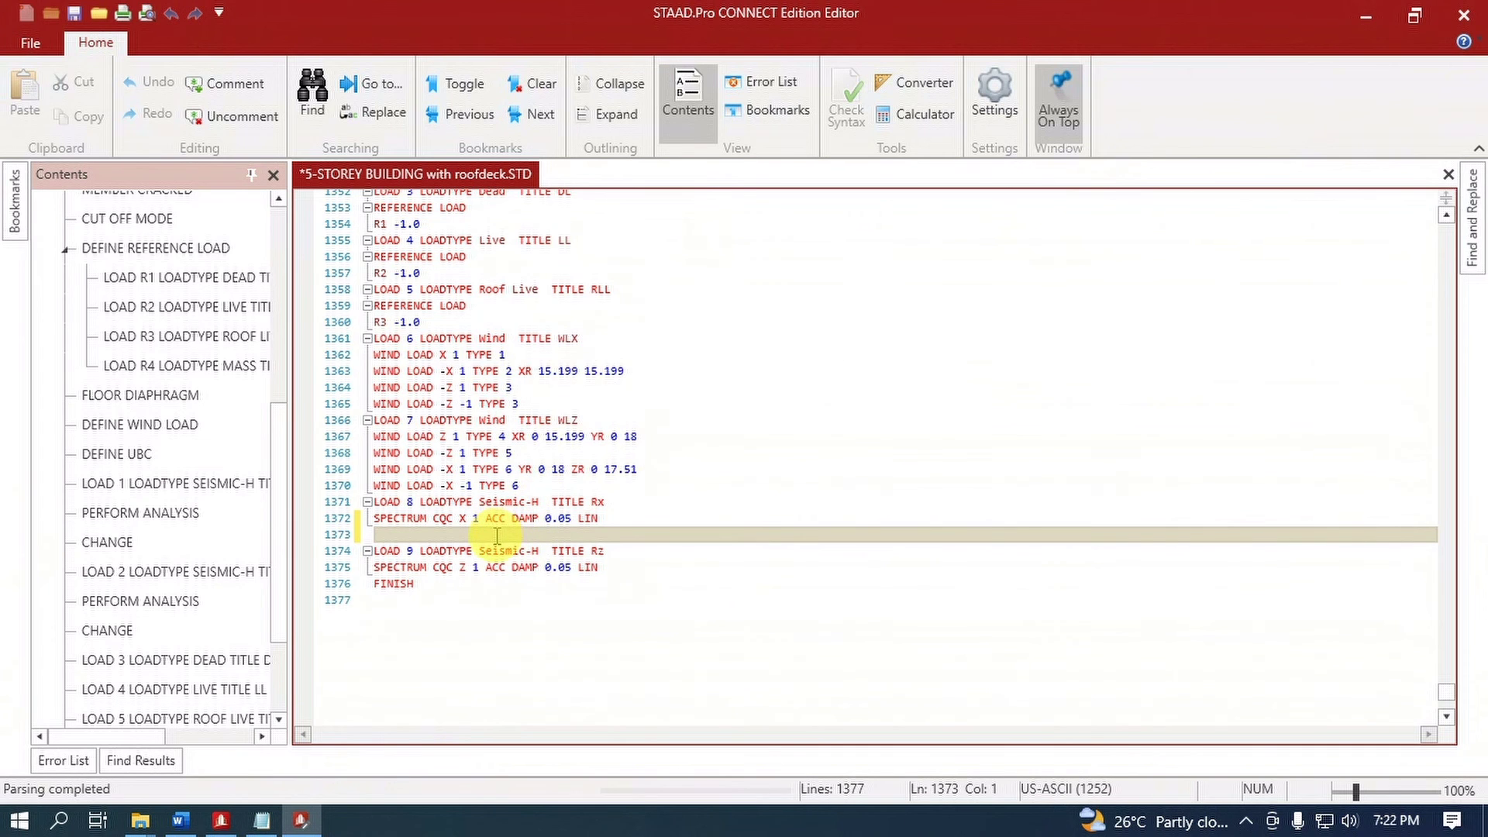
{"action": "right_click", "coordinate": [497, 534]}
{"action": "left_click", "coordinate": [532, 651]}
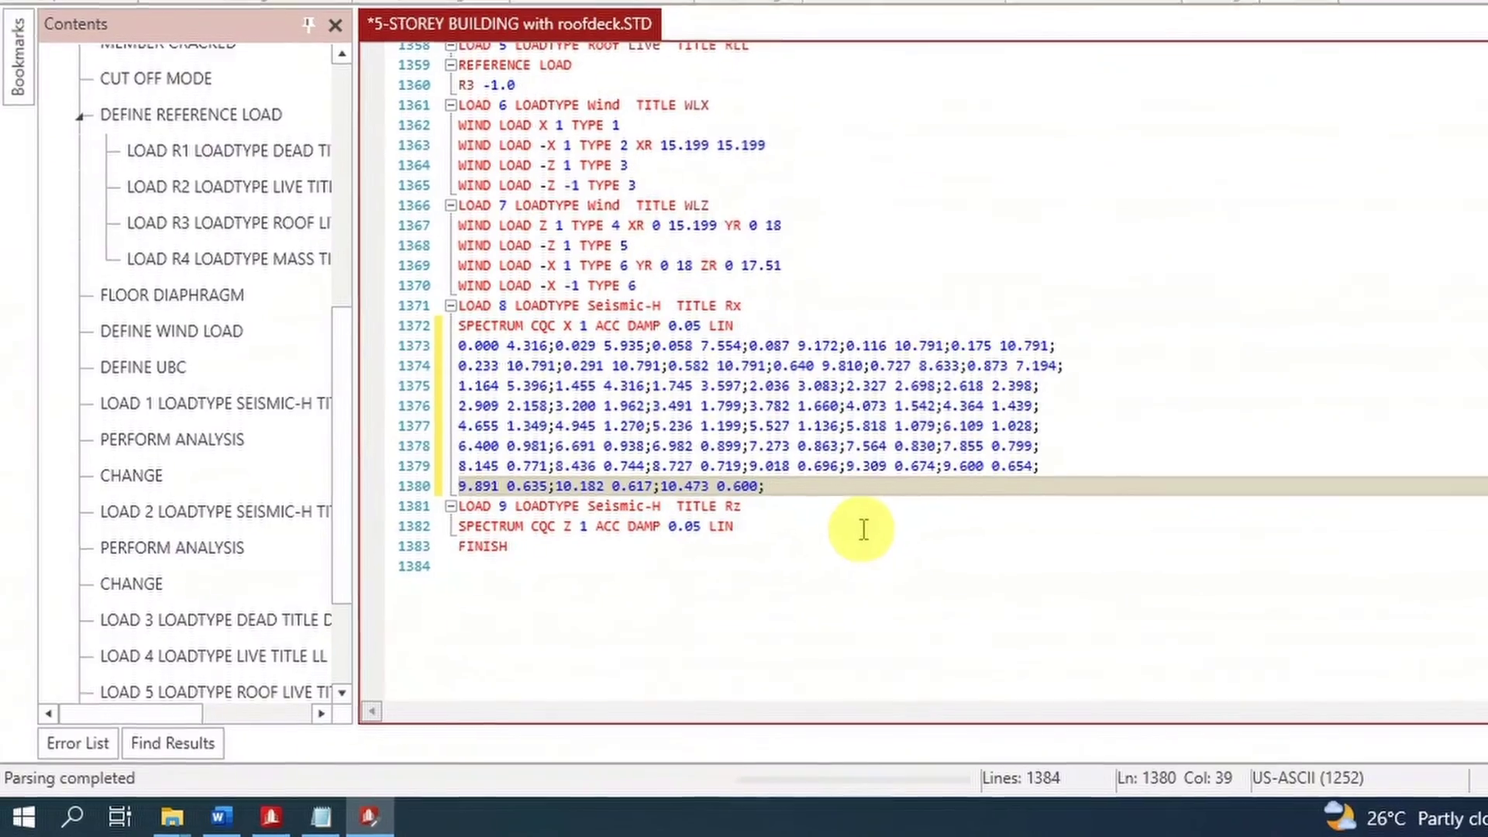
Insert a new line below the LOAD 9 (Rz) SPECTRUM command and paste the same period and acceleration pairs there
{"action": "left_click", "coordinate": [750, 527]}
{"action": "key", "text": "Return"}
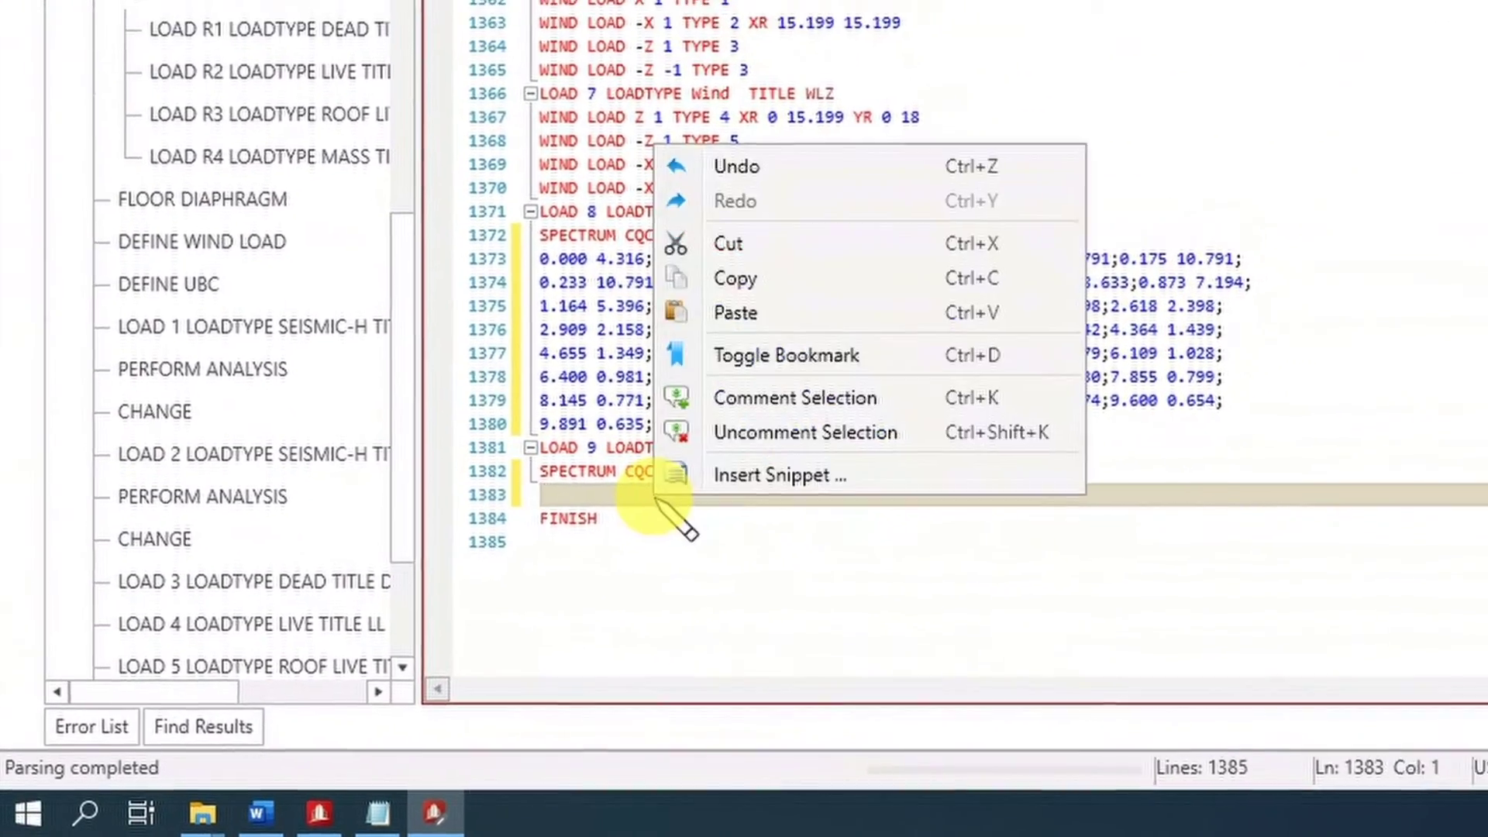
{"action": "right_click", "coordinate": [657, 496]}
{"action": "left_click", "coordinate": [701, 318]}
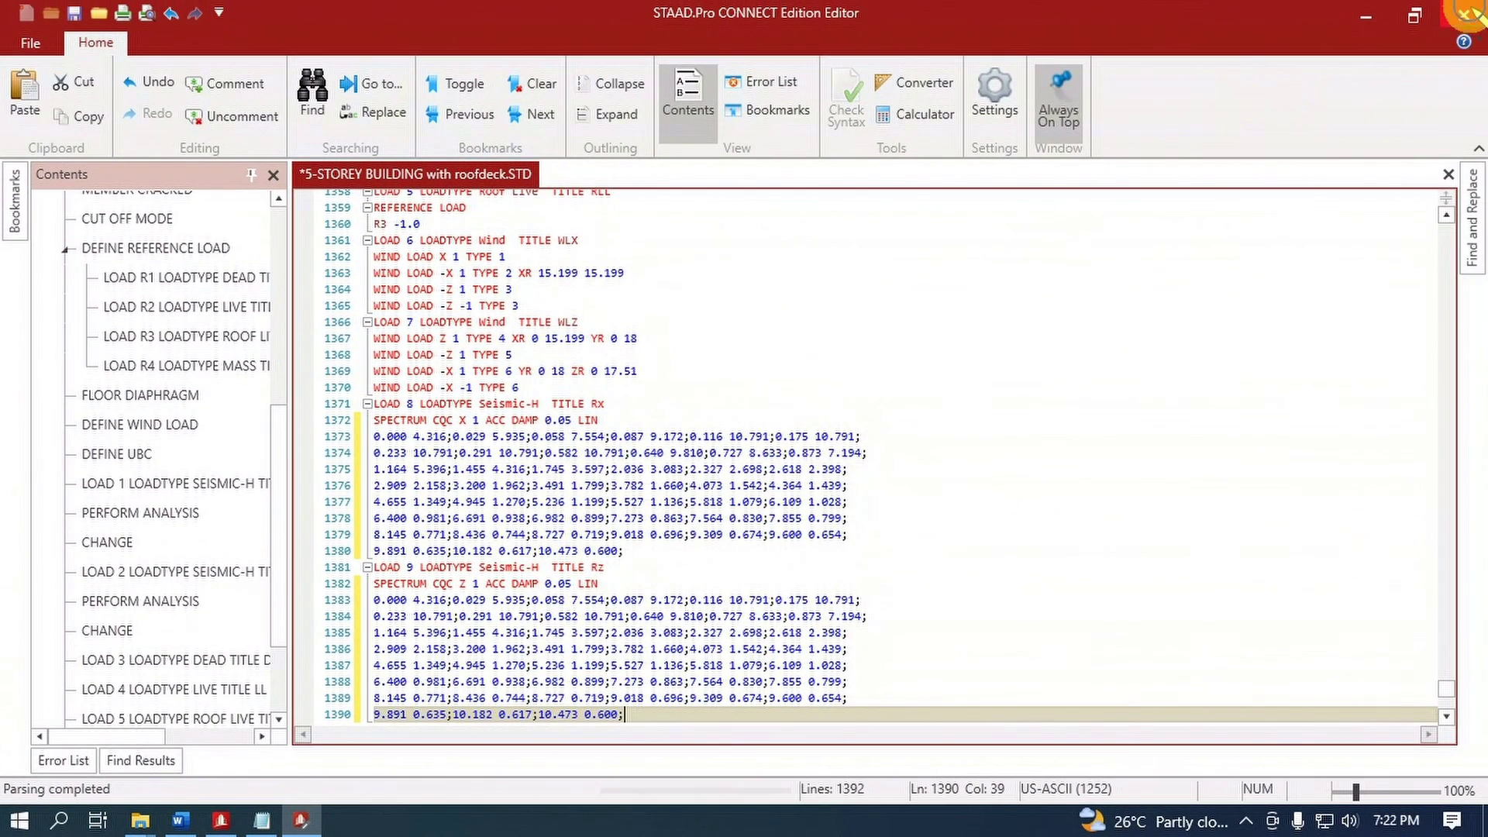
Close the command file editor saving the changes, and close the untitled Notepad file without saving it
{"action": "left_click", "coordinate": [1464, 12]}
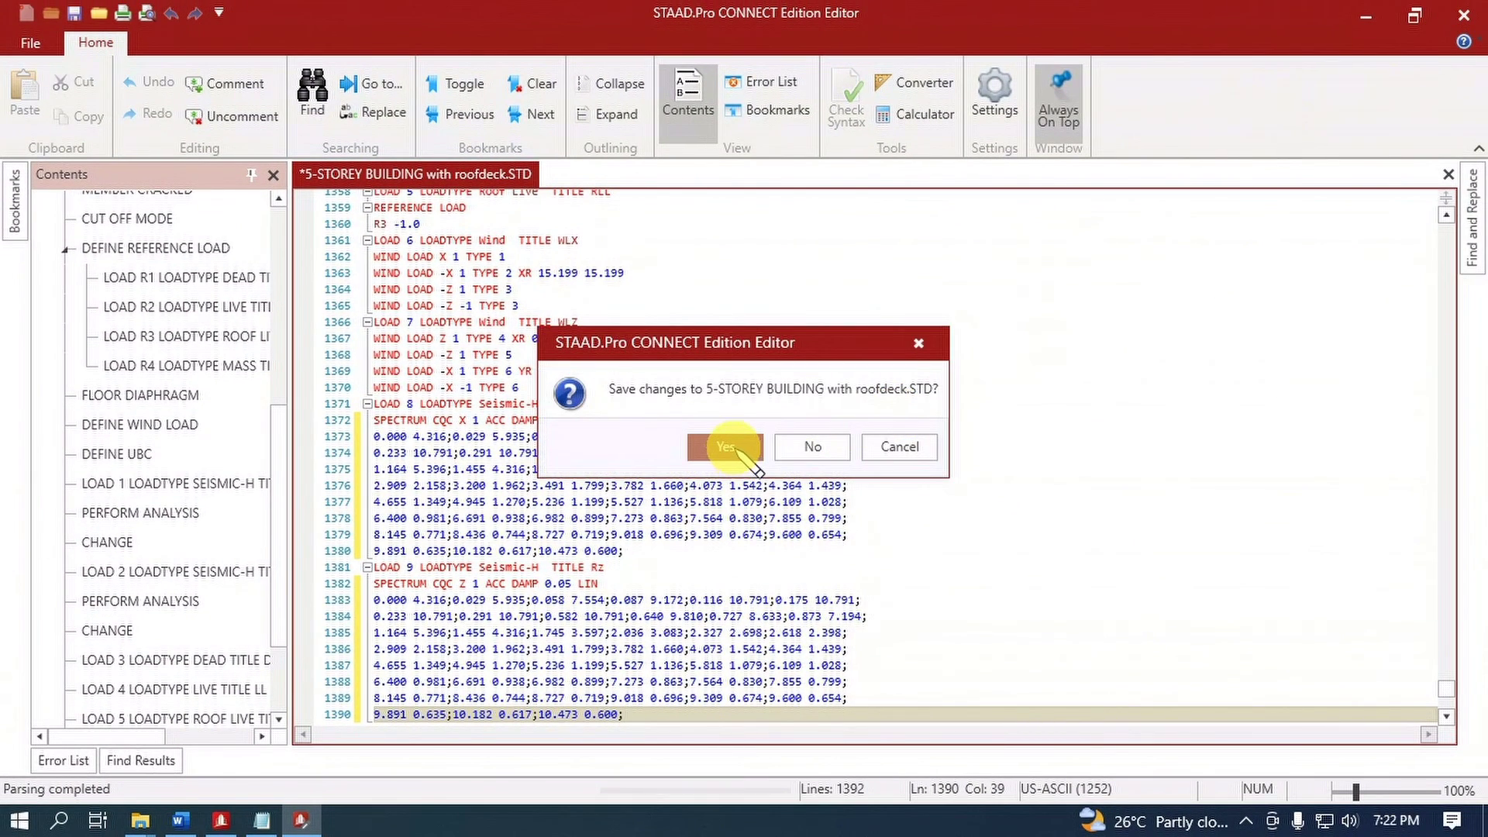
{"action": "left_click", "coordinate": [726, 448]}
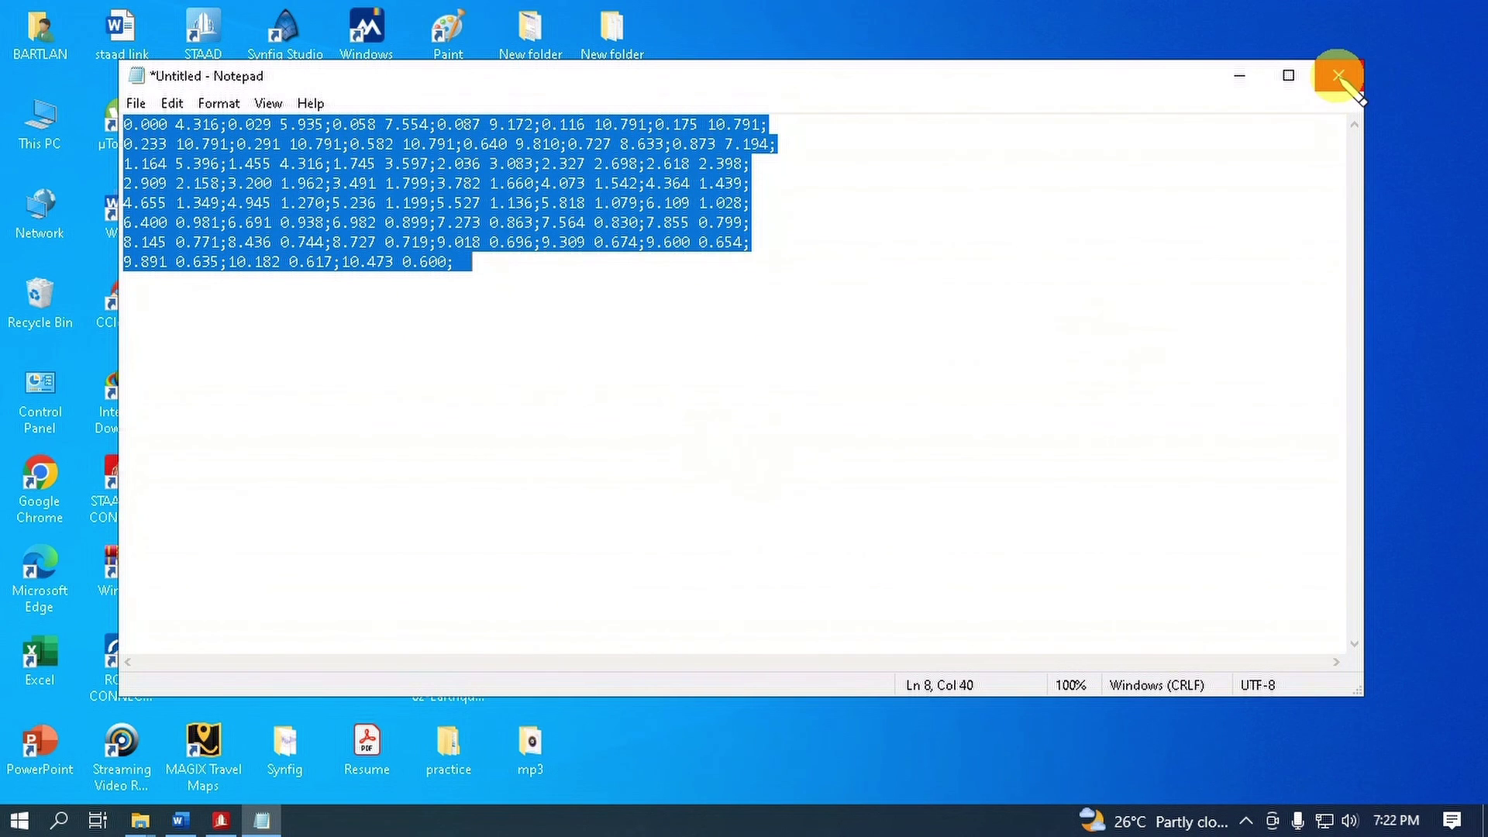
{"action": "left_click", "coordinate": [1338, 75]}
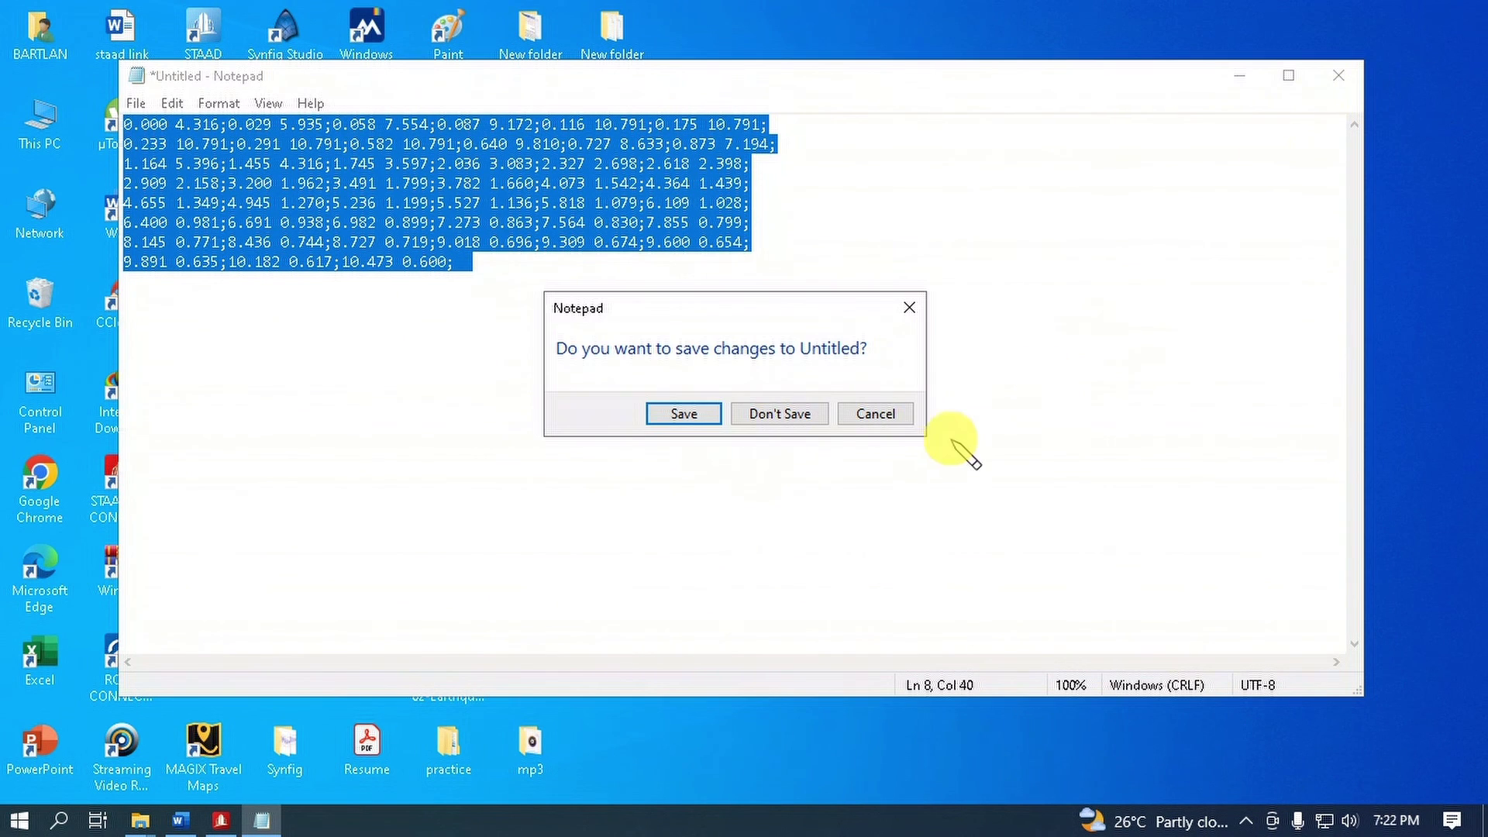
{"action": "left_click", "coordinate": [796, 422]}
Switch to STAAD.Pro and examine the response spectrum settings, table and graph of load case RX, leaving them unmodified
{"action": "left_click", "coordinate": [221, 820]}
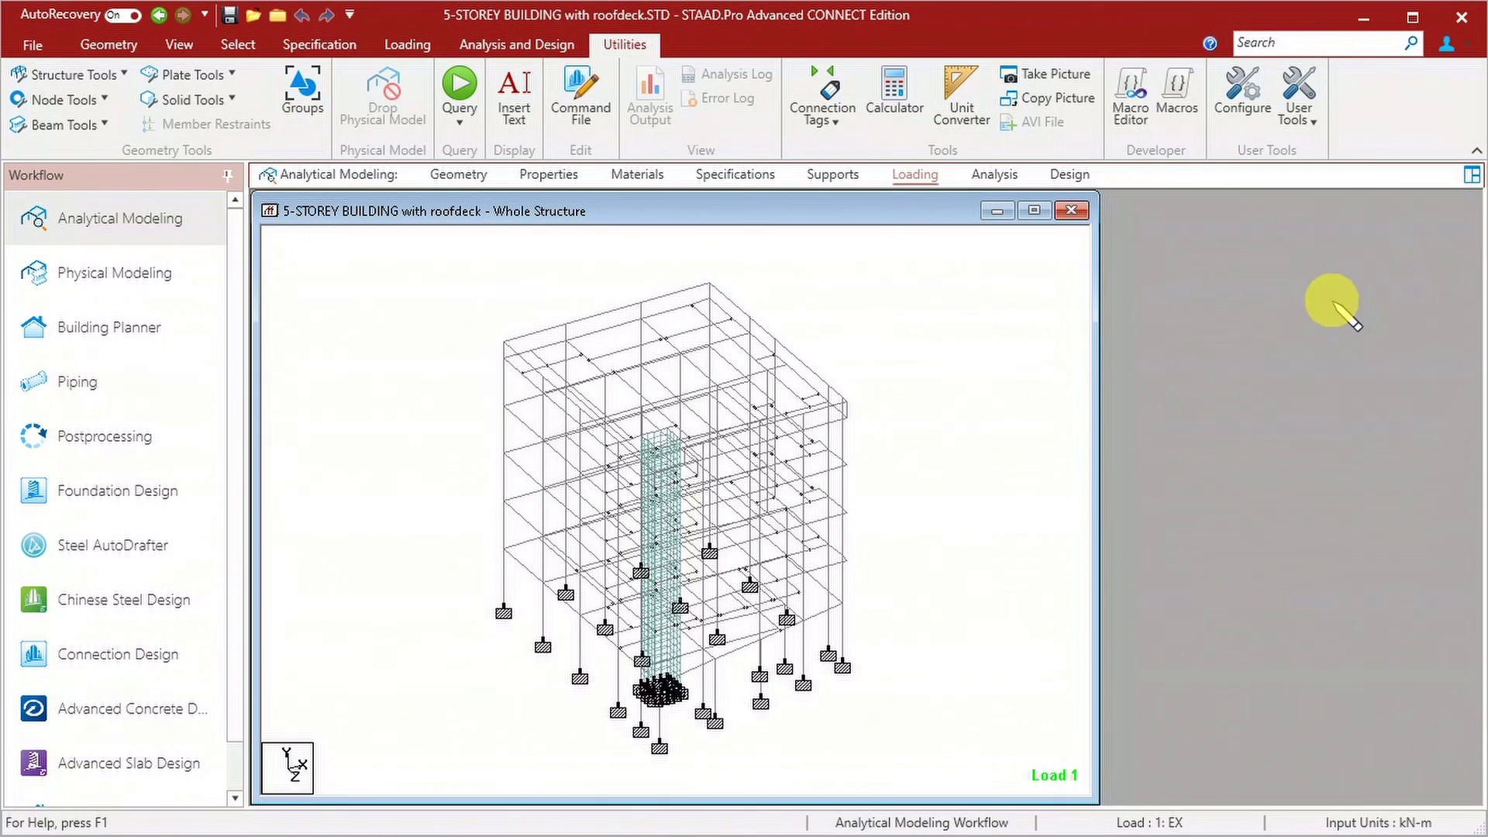
{"action": "left_click", "coordinate": [915, 174]}
{"action": "left_click", "coordinate": [1129, 265]}
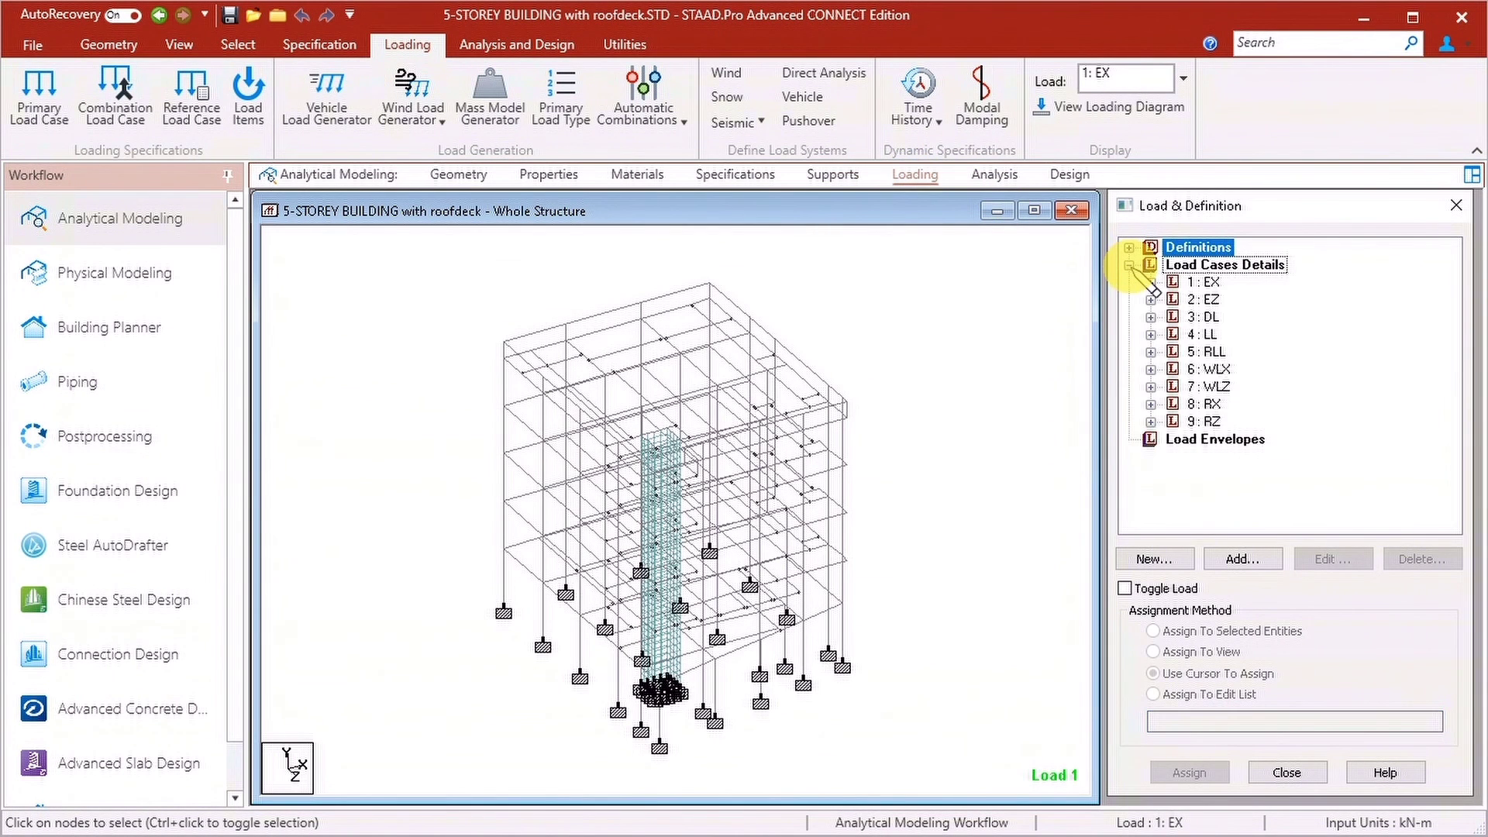
{"action": "left_click", "coordinate": [1151, 403]}
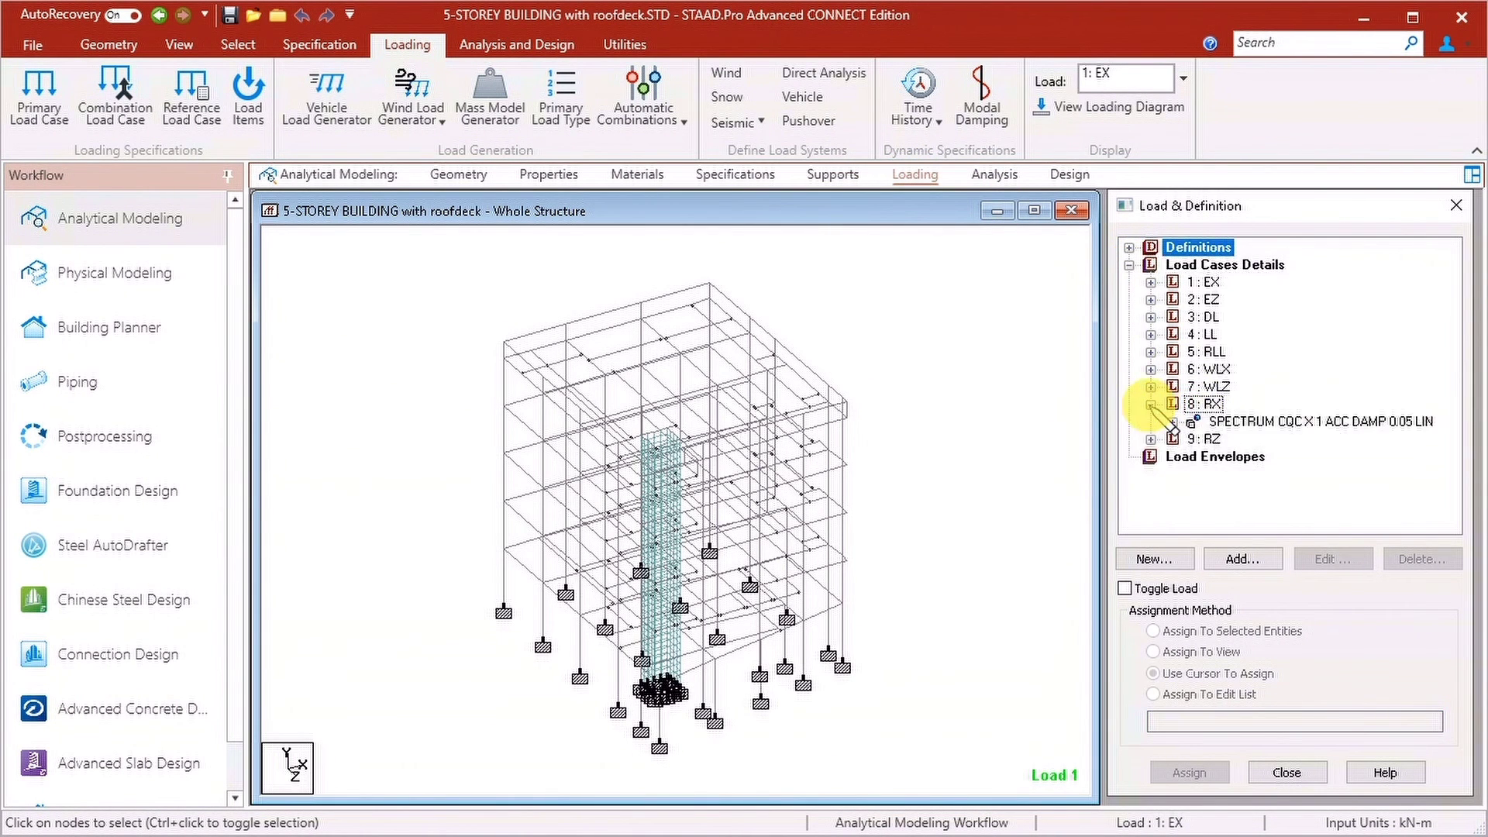
{"action": "left_click", "coordinate": [1240, 422]}
{"action": "left_click", "coordinate": [1327, 559]}
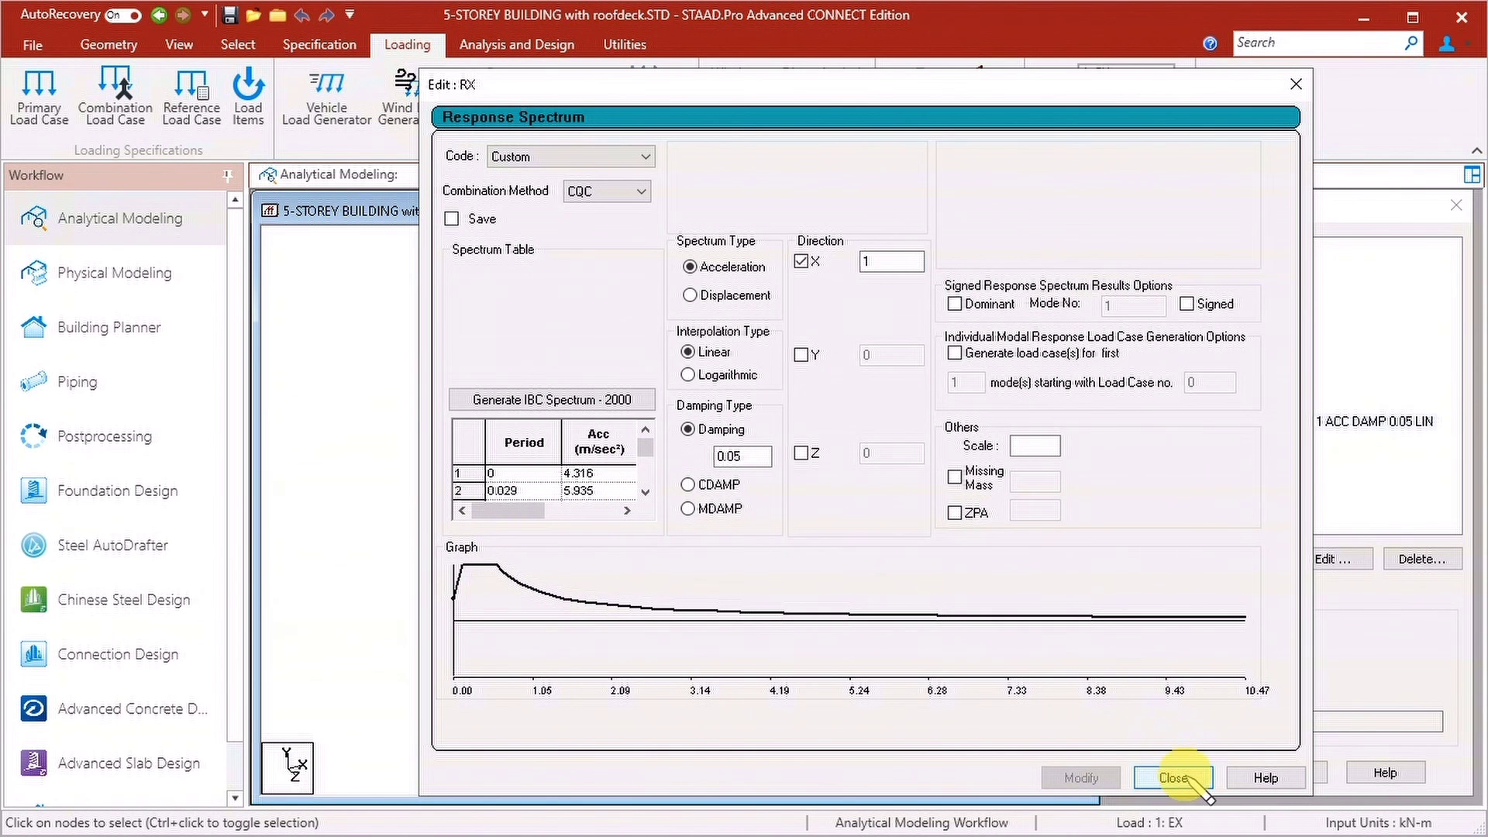
{"action": "left_click", "coordinate": [1294, 85]}
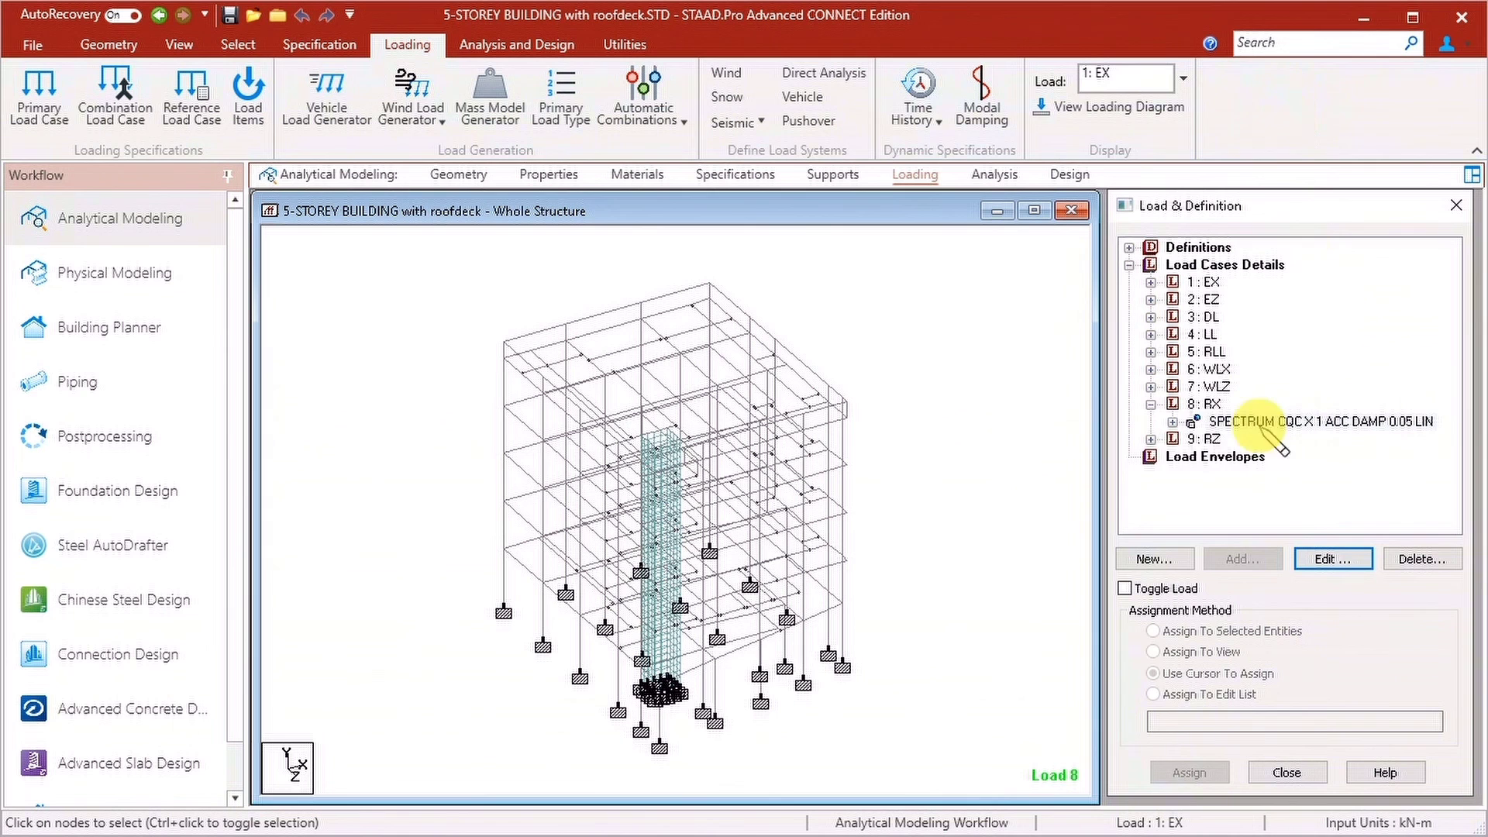
Examine the response spectrum settings, period and acceleration table and graph of load case RZ
{"action": "left_click", "coordinate": [1150, 439]}
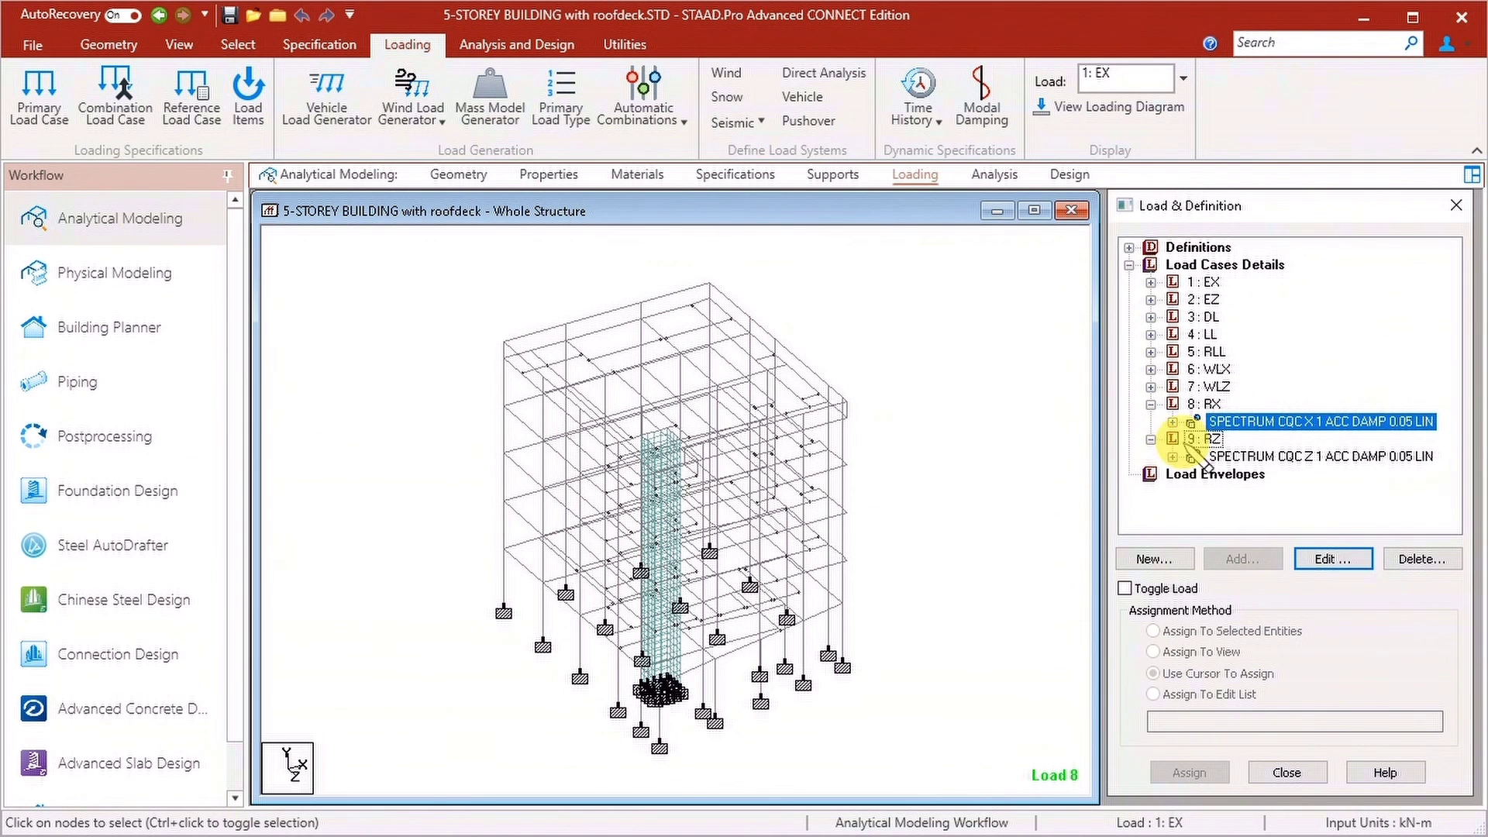
{"action": "left_click", "coordinate": [1275, 456]}
{"action": "left_click", "coordinate": [1331, 560]}
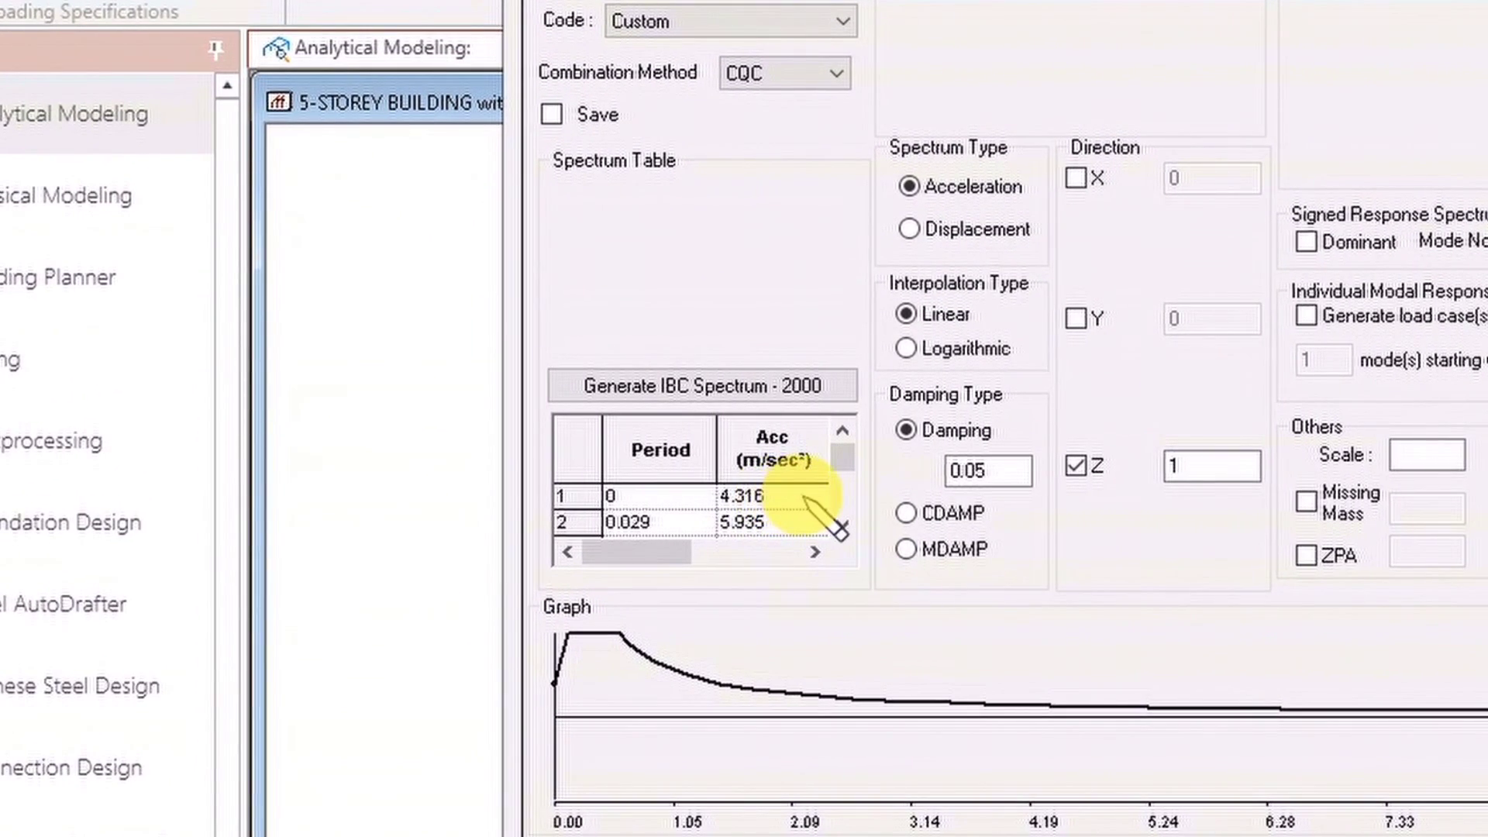
{"action": "left_click", "coordinate": [645, 500]}
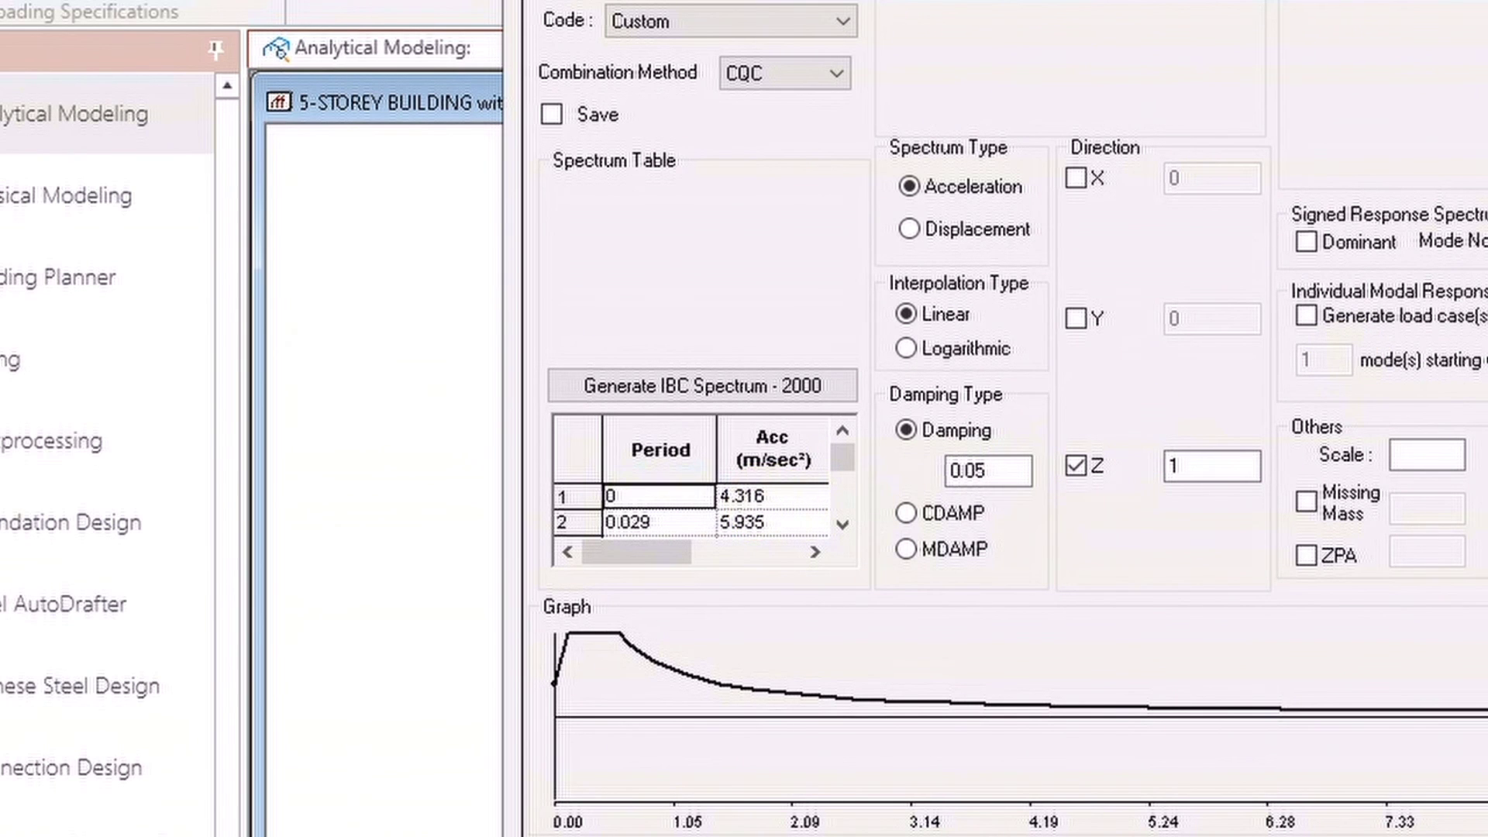
{"action": "key", "text": "Return"}
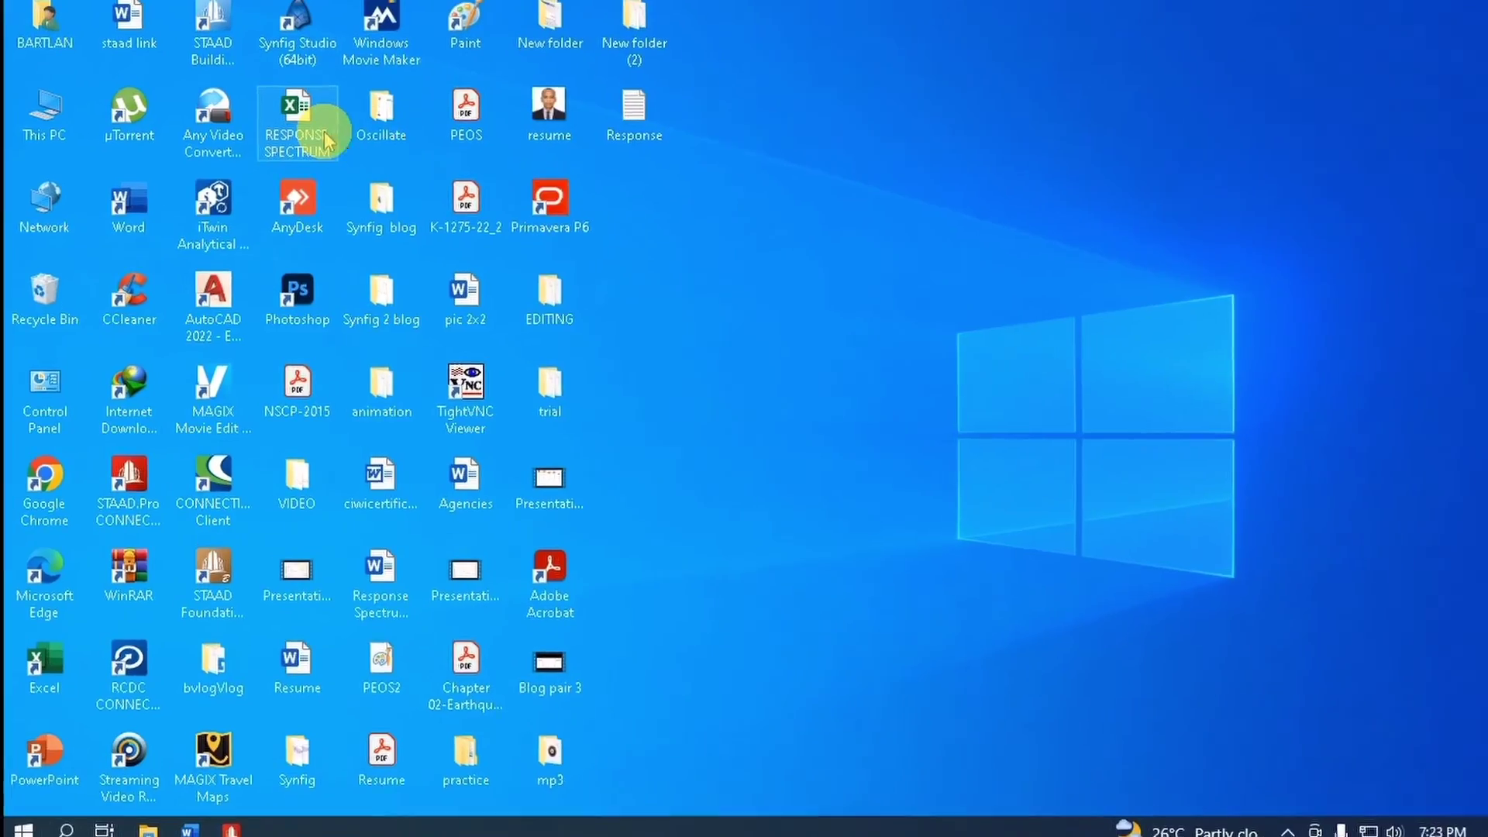
Open the RESPONSE SPECTRUM workbook in Excel to check the UBC 97 period and acceleration values
{"action": "double_click", "coordinate": [329, 112]}
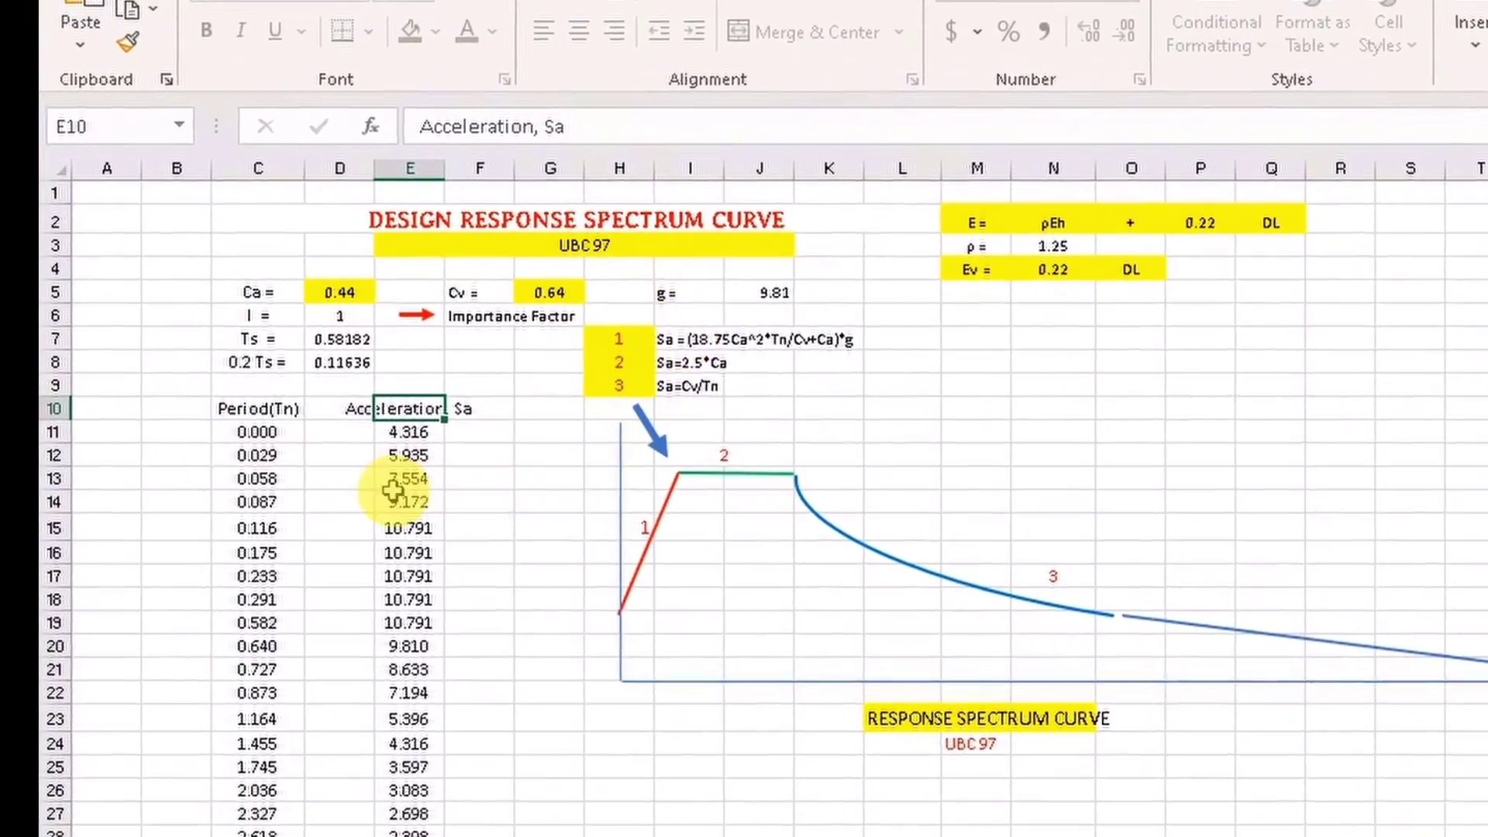